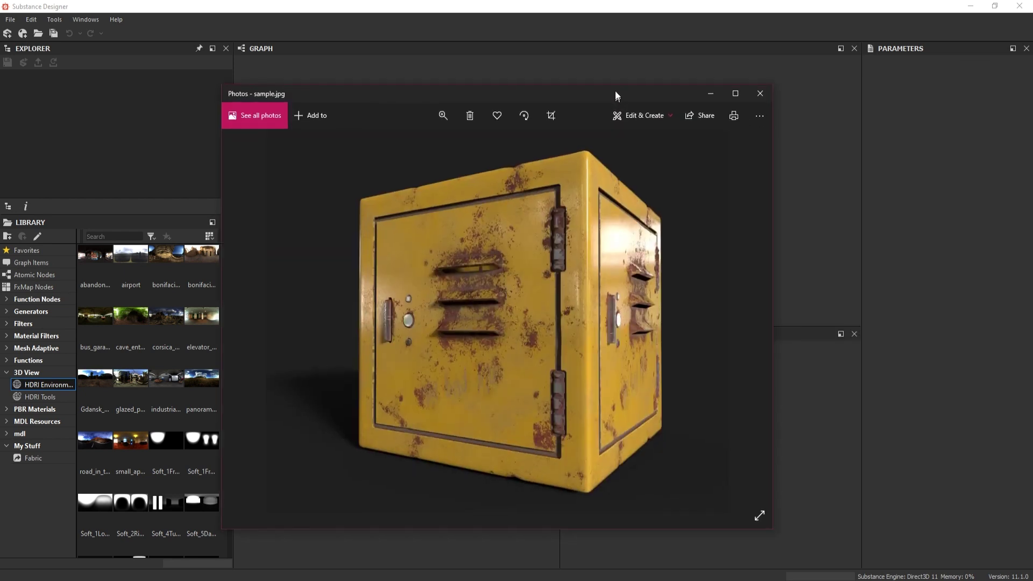
pyautogui.moveTo(615, 92); pyautogui.dragTo(589, 58)
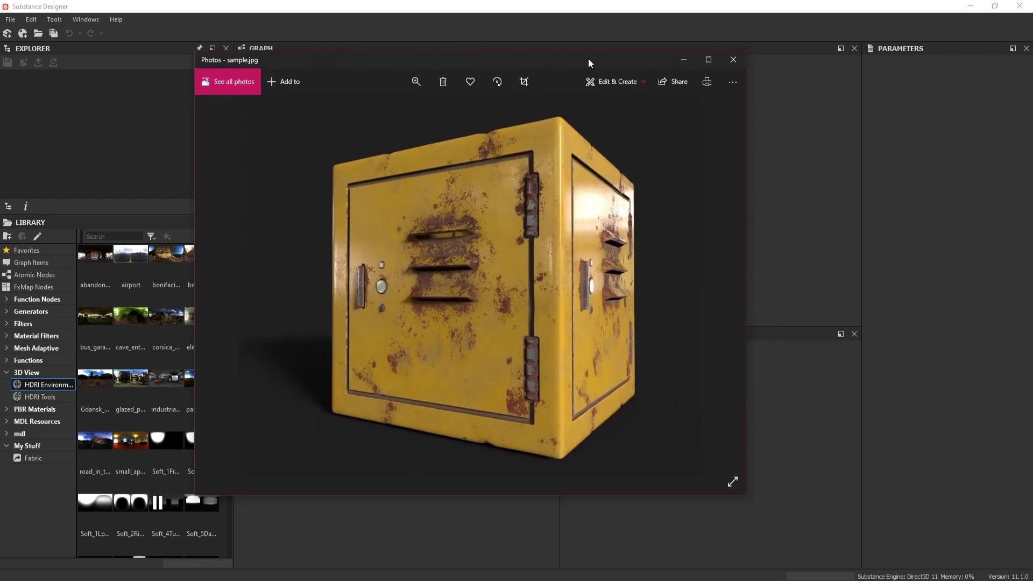
pyautogui.moveTo(746, 495); pyautogui.dragTo(854, 553)
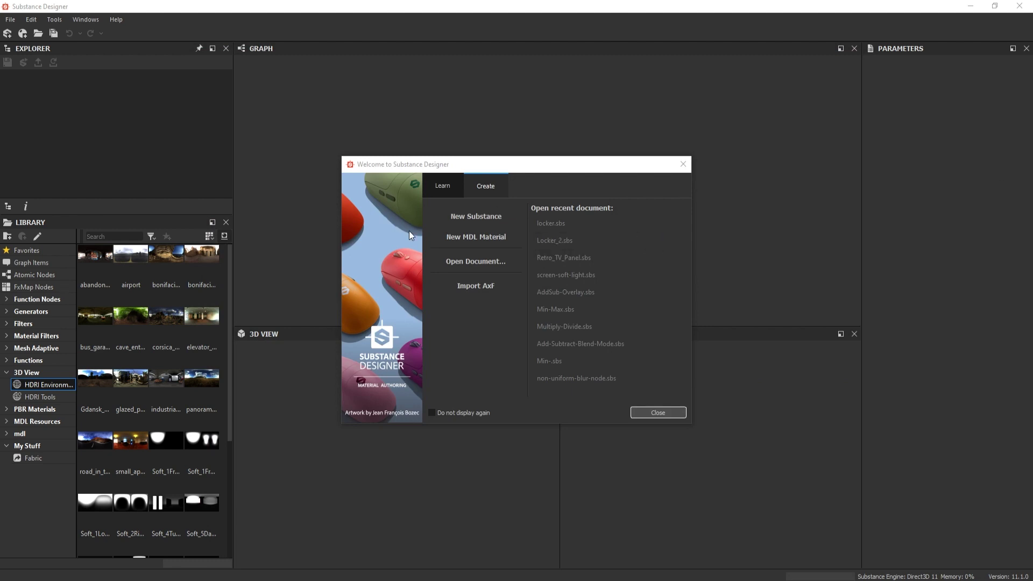
# Create New_Graph from the PBR (Metallic/Roughness) template with its default 4096 px outputs
pyautogui.click(462, 222)
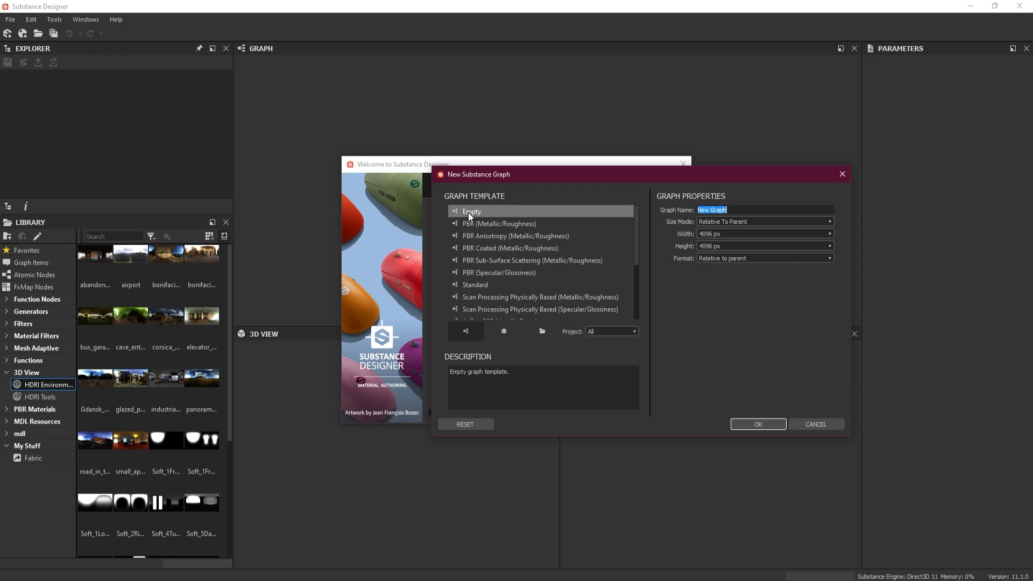
pyautogui.click(503, 225)
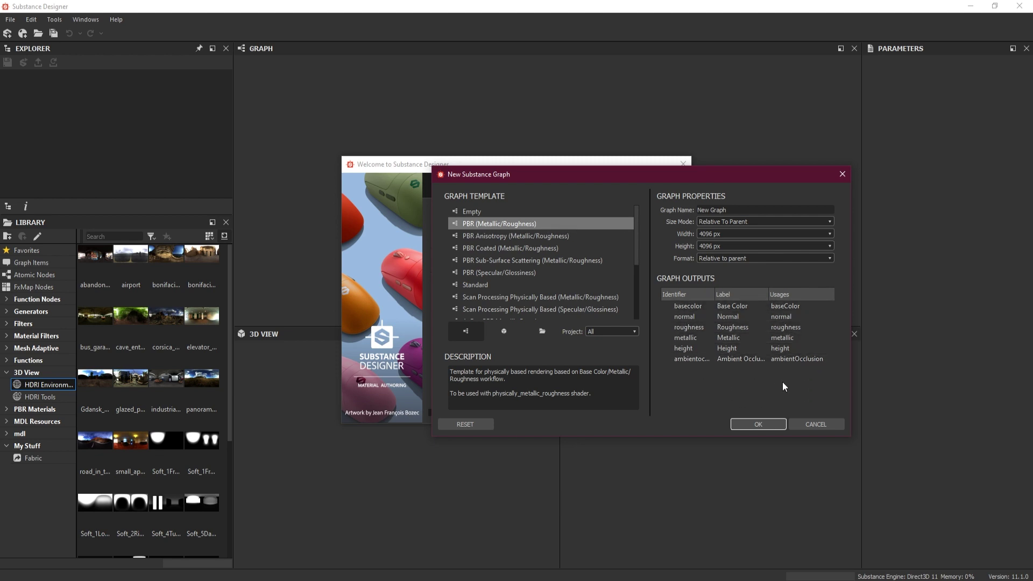
pyautogui.click(756, 425)
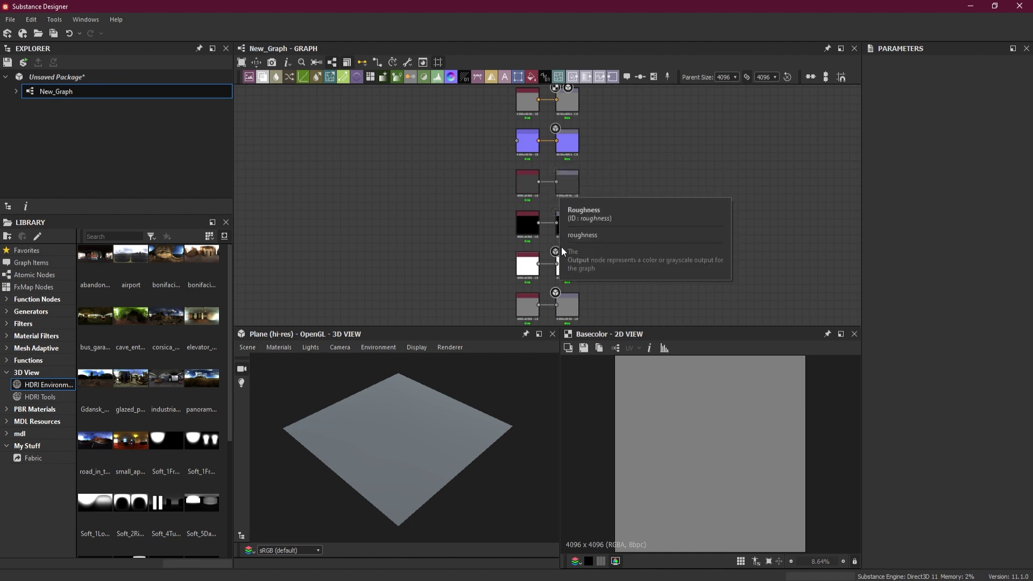
# Move the Uniform Color and Height pair from the bottom to the top of the column
pyautogui.moveTo(599, 327); pyautogui.dragTo(600, 353)
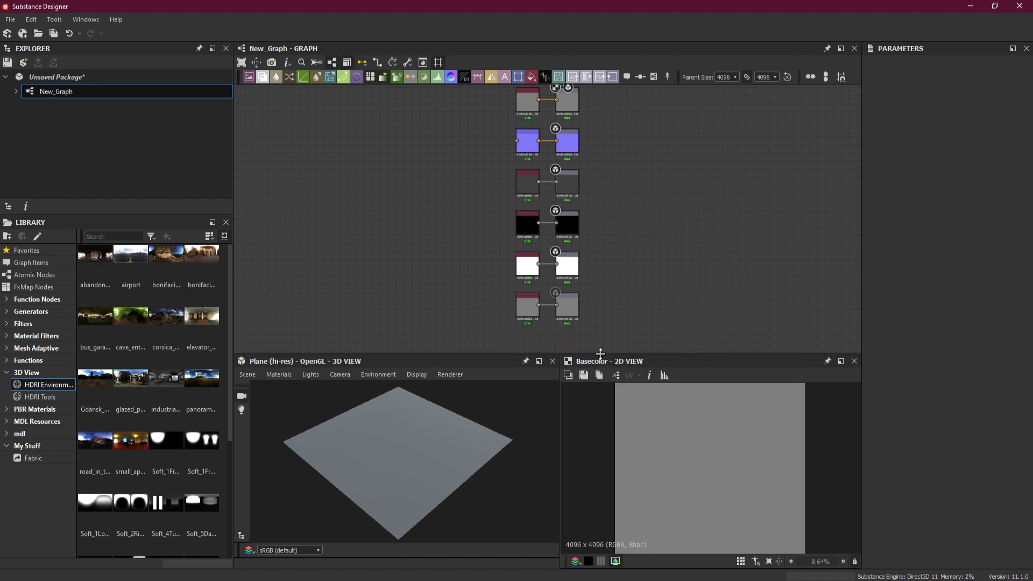
pyautogui.scroll(3, 597, 156)
pyautogui.scroll(2, 601, 160)
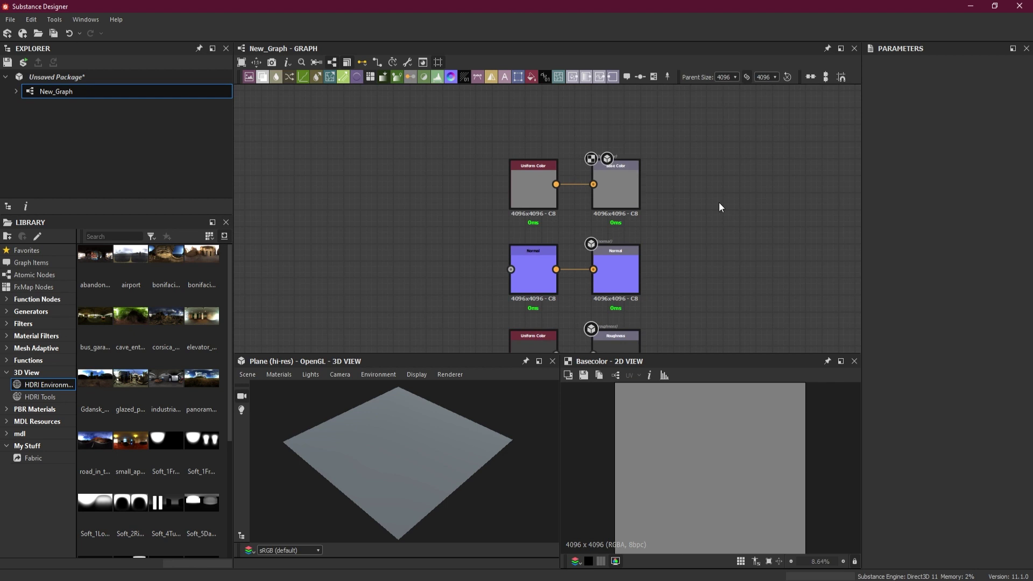
pyautogui.scroll(-1, 718, 210)
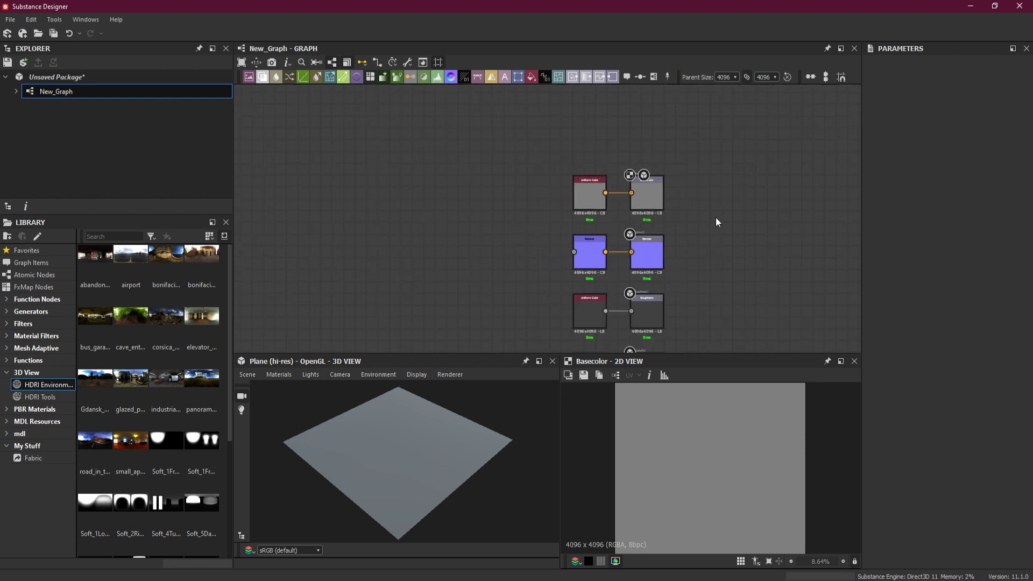
pyautogui.scroll(-1, 706, 183)
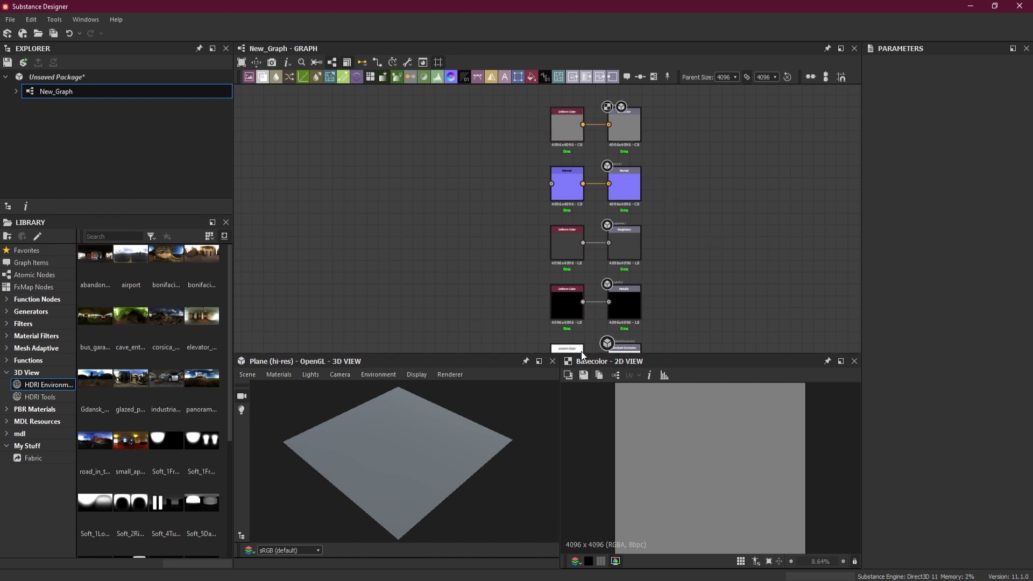
pyautogui.moveTo(584, 356); pyautogui.dragTo(592, 391)
pyautogui.moveTo(704, 348); pyautogui.dragTo(701, 210, button='middle')
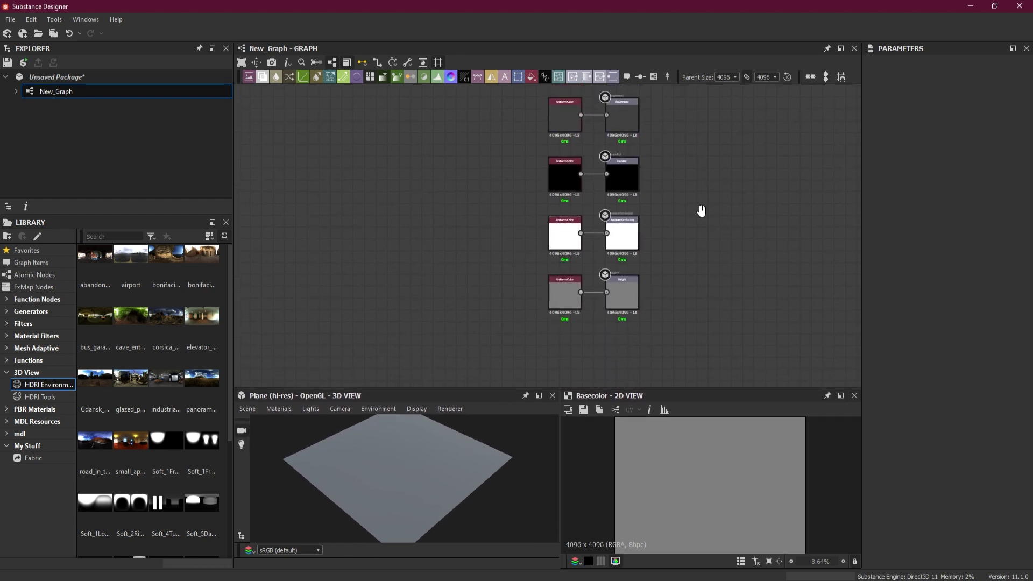
pyautogui.scroll(2, 672, 286)
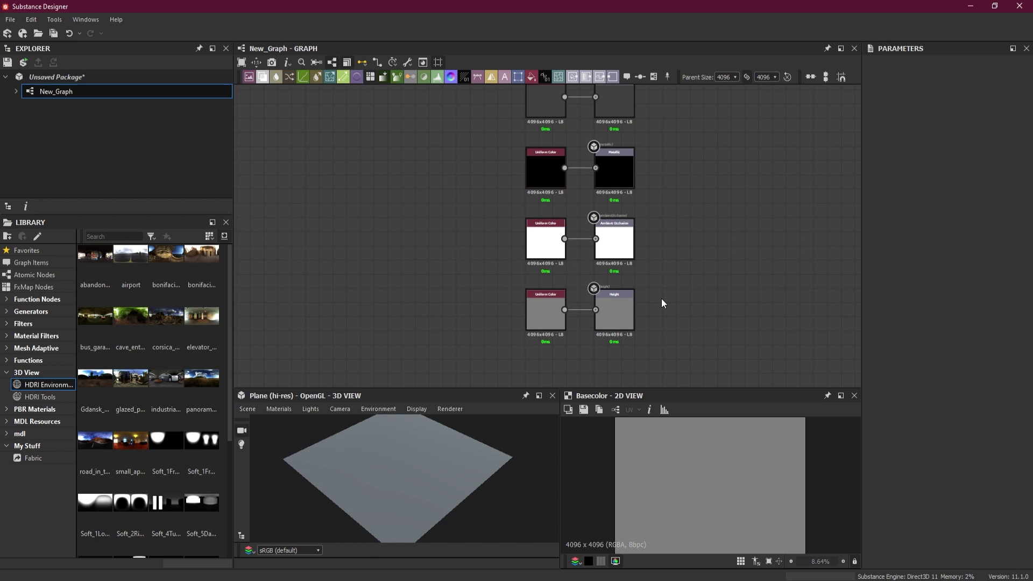
pyautogui.scroll(2, 662, 301)
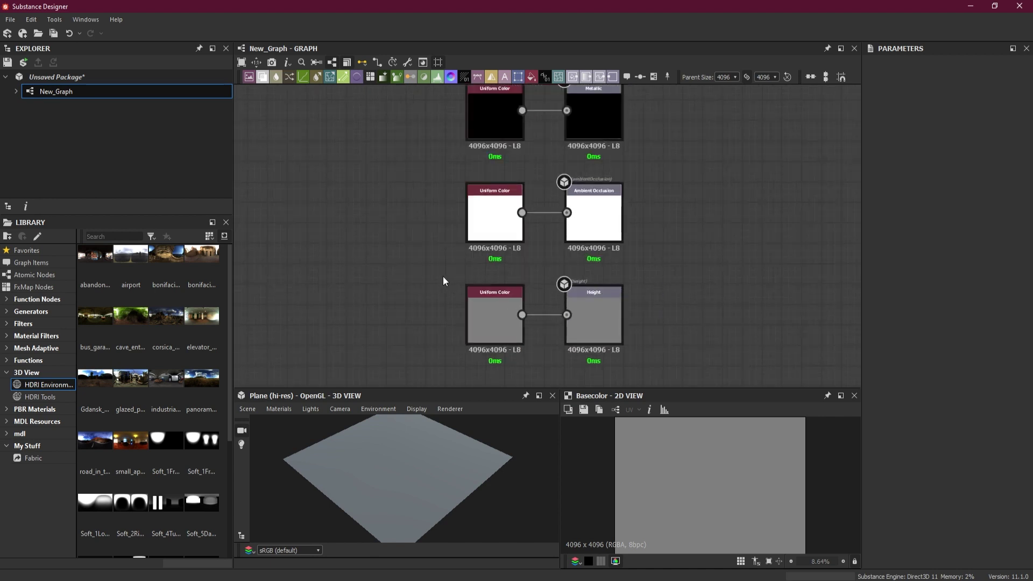
pyautogui.scroll(-5, 673, 307)
pyautogui.scroll(5, 672, 302)
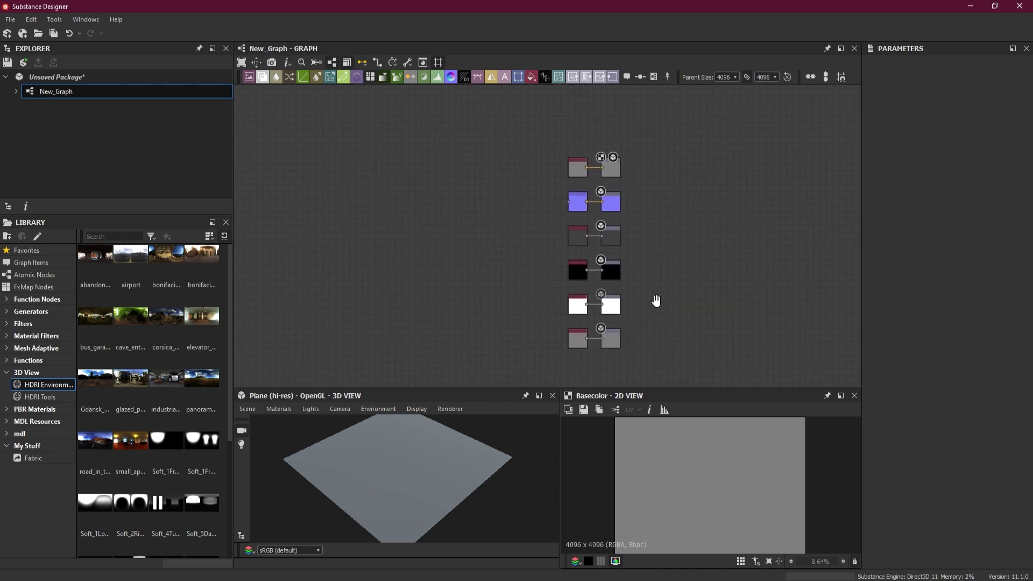
pyautogui.moveTo(494, 300); pyautogui.dragTo(731, 341)
pyautogui.scroll(-5, 732, 339)
pyautogui.moveTo(737, 331); pyautogui.dragTo(708, 332, button='middle')
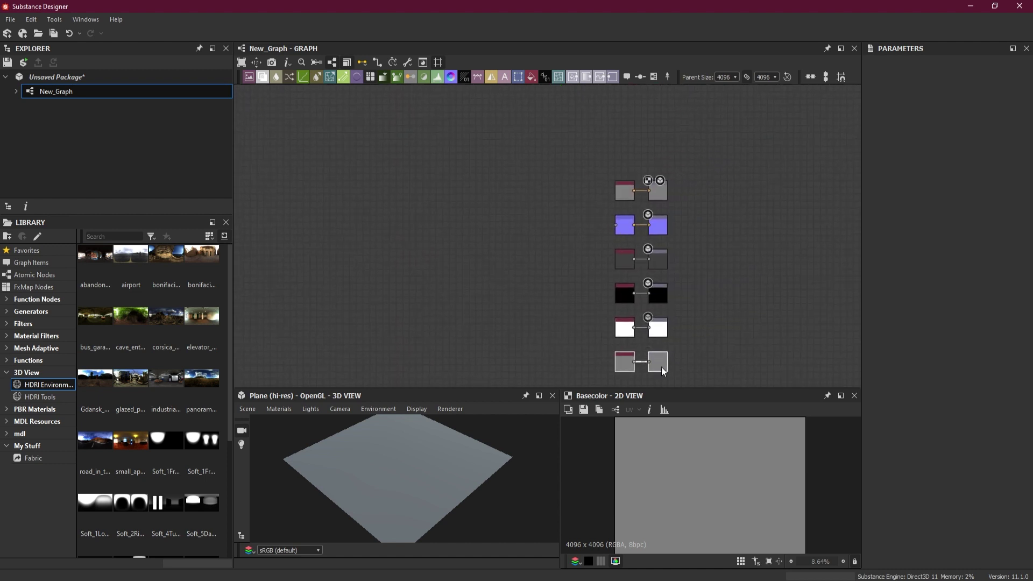
pyautogui.moveTo(661, 367); pyautogui.dragTo(664, 163)
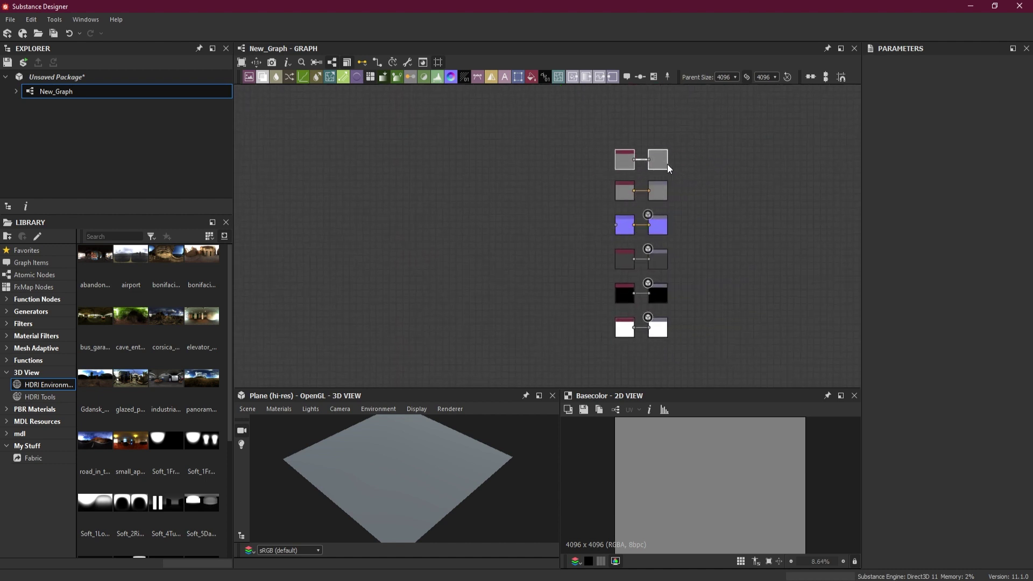
pyautogui.scroll(4, 687, 167)
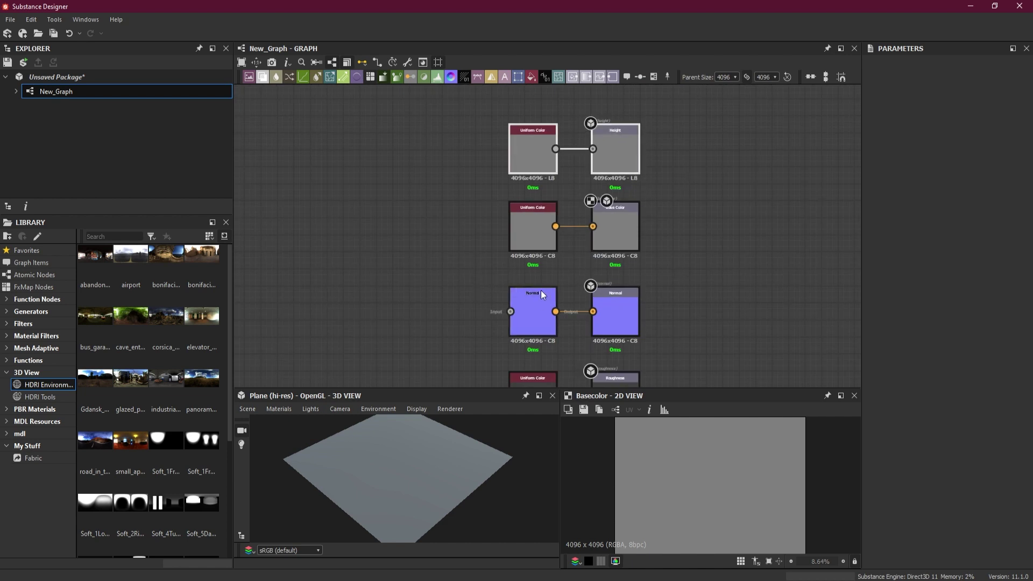
# Move the Base Color pair out to the left of the column
pyautogui.moveTo(494, 281); pyautogui.dragTo(647, 346)
pyautogui.moveTo(604, 246)
pyautogui.mouseDown()
pyautogui.moveTo(780, 252)
pyautogui.moveTo(610, 232)
pyautogui.mouseUp()
pyautogui.moveTo(473, 222); pyautogui.dragTo(429, 263)
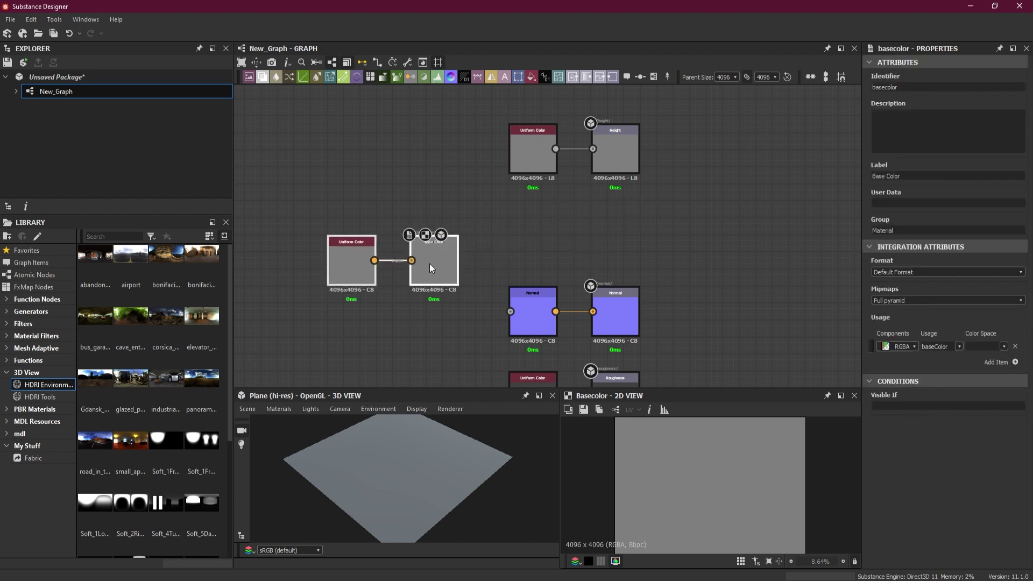
pyautogui.moveTo(501, 251); pyautogui.dragTo(605, 261)
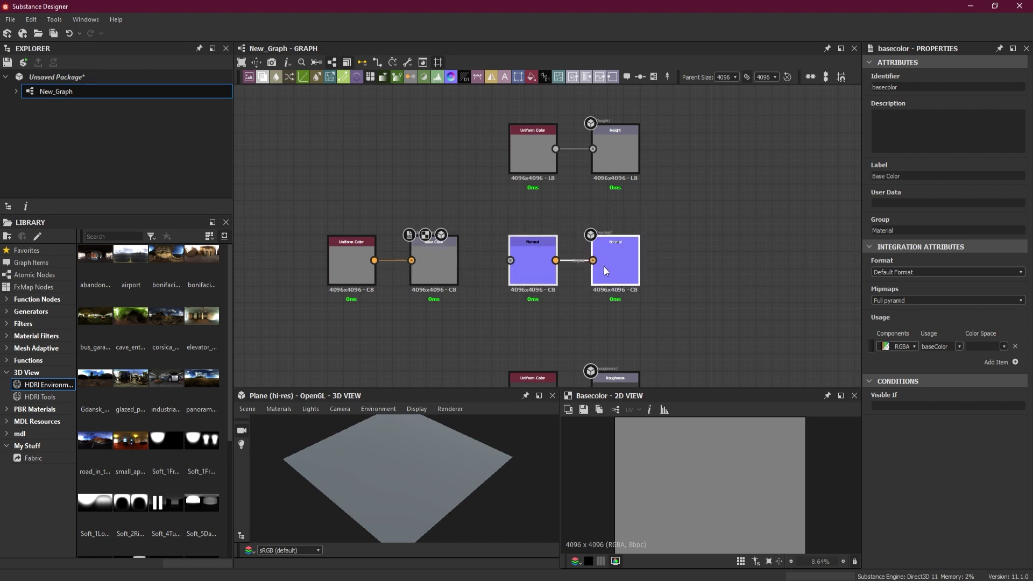
# Move the Ambient Occlusion pair up above the Roughness pair
pyautogui.scroll(-3, 635, 291)
pyautogui.moveTo(697, 334); pyautogui.dragTo(652, 203, button='middle')
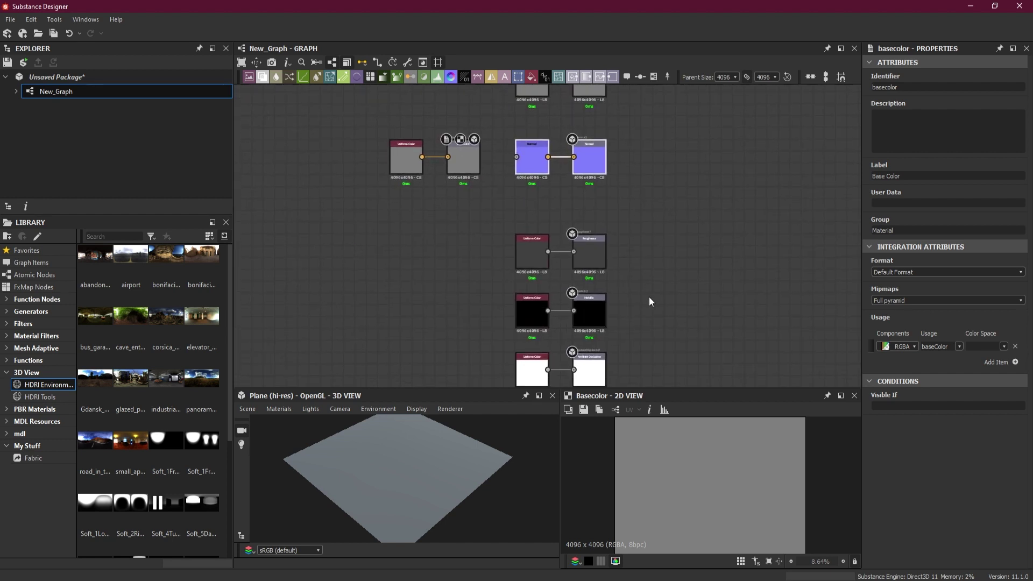
pyautogui.moveTo(650, 301); pyautogui.dragTo(679, 333, button='middle')
pyautogui.scroll(3, 662, 214)
pyautogui.moveTo(618, 338); pyautogui.dragTo(622, 175)
pyautogui.moveTo(706, 175); pyautogui.dragTo(712, 310, button='middle')
pyautogui.moveTo(643, 332); pyautogui.dragTo(643, 231)
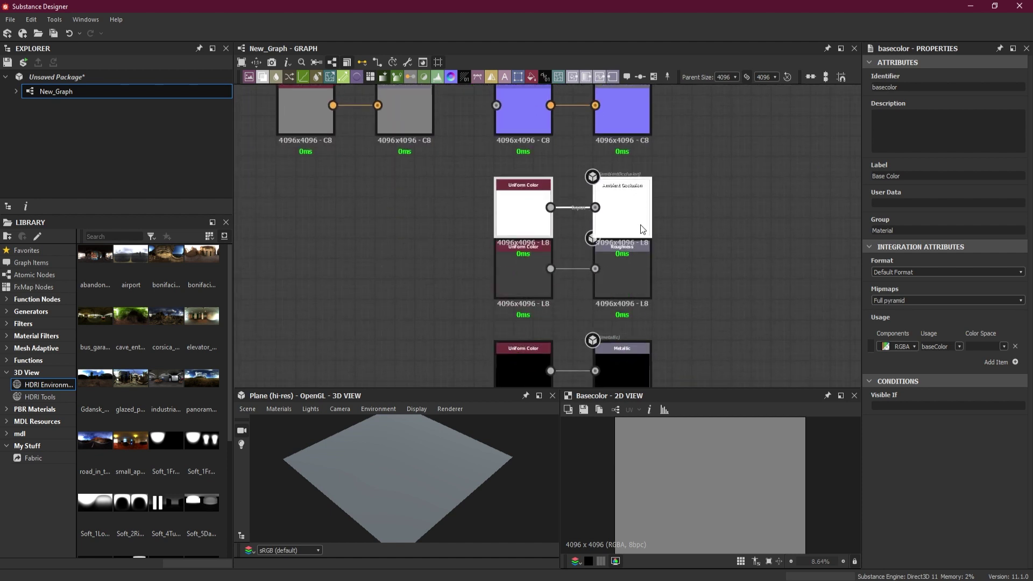
pyautogui.scroll(-2, 702, 253)
pyautogui.moveTo(710, 281); pyautogui.dragTo(703, 221, button='middle')
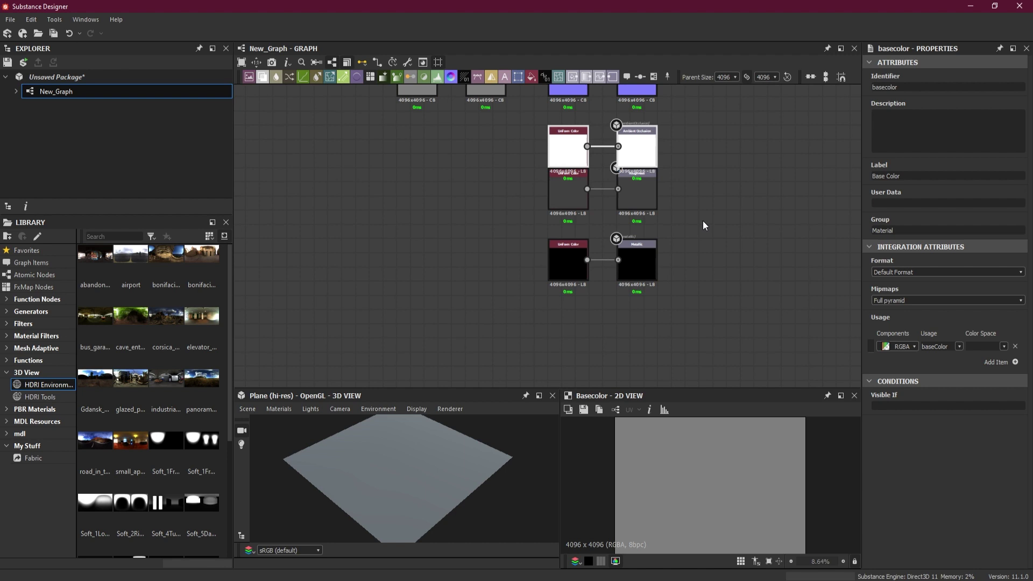
# Put Metallic above Roughness and place Base Color between AO and Metallic
pyautogui.moveTo(700, 301); pyautogui.dragTo(517, 178)
pyautogui.moveTo(641, 197); pyautogui.dragTo(645, 277)
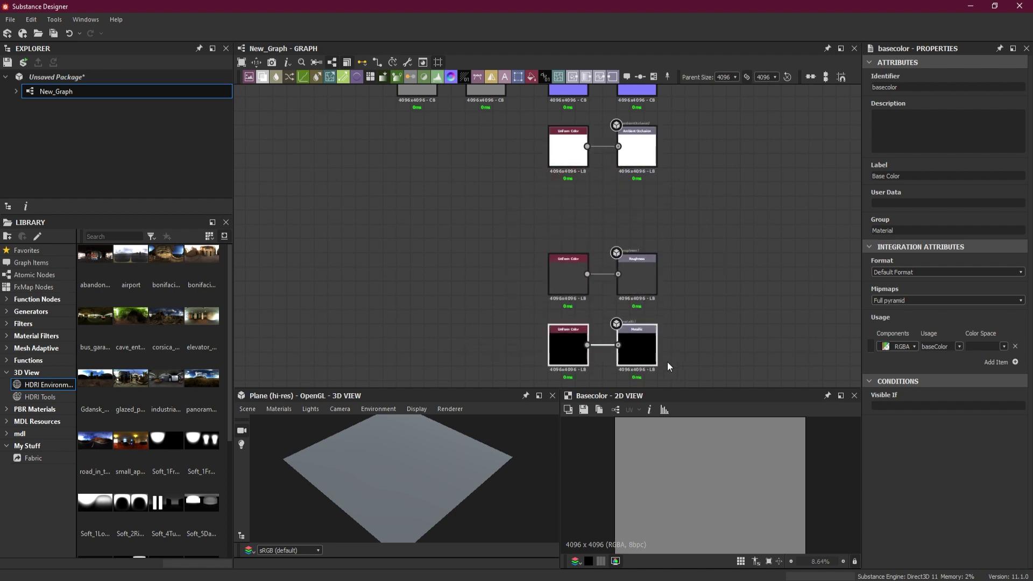
pyautogui.moveTo(637, 351); pyautogui.dragTo(638, 224)
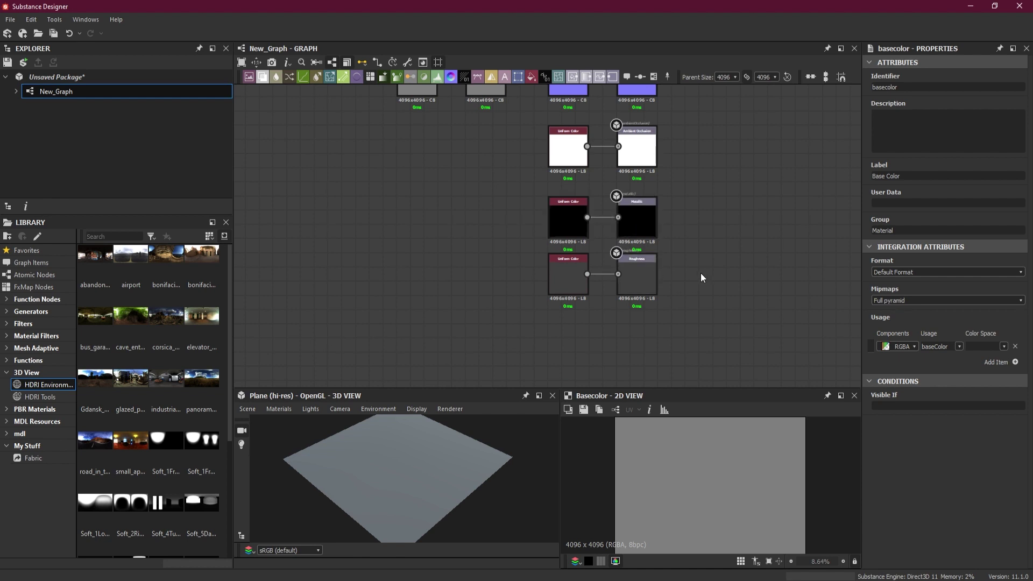
pyautogui.moveTo(701, 273); pyautogui.dragTo(509, 315)
pyautogui.moveTo(636, 267); pyautogui.dragTo(635, 337)
pyautogui.moveTo(642, 223); pyautogui.dragTo(632, 276)
pyautogui.moveTo(680, 219); pyautogui.dragTo(698, 293, button='middle')
pyautogui.moveTo(366, 124); pyautogui.dragTo(650, 293)
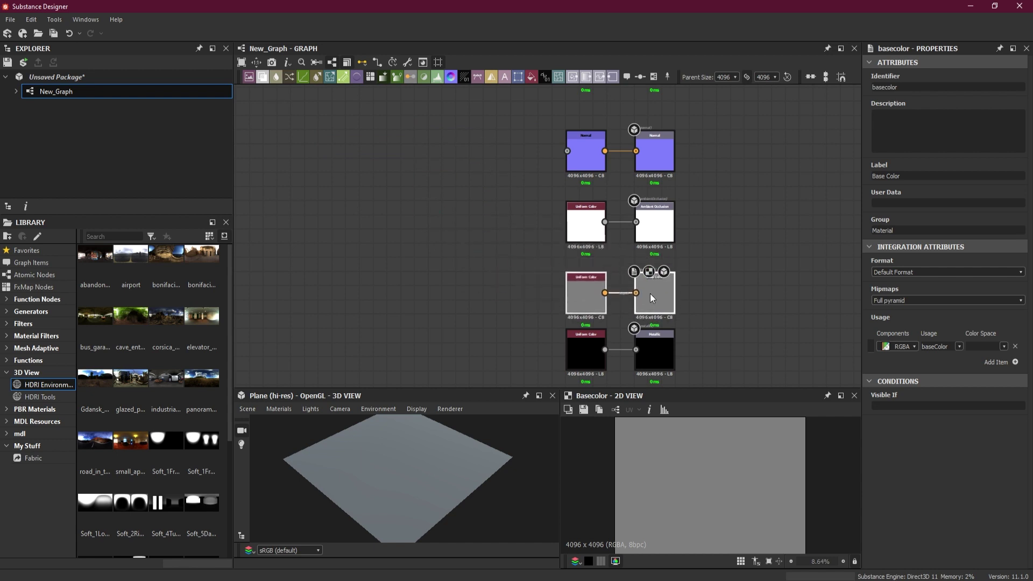
# Space the six output pairs evenly in one column, Height on top and Base Color fourth
pyautogui.scroll(-2, 679, 279)
pyautogui.moveTo(701, 282); pyautogui.dragTo(668, 257, button='middle')
pyautogui.scroll(-1, 668, 259)
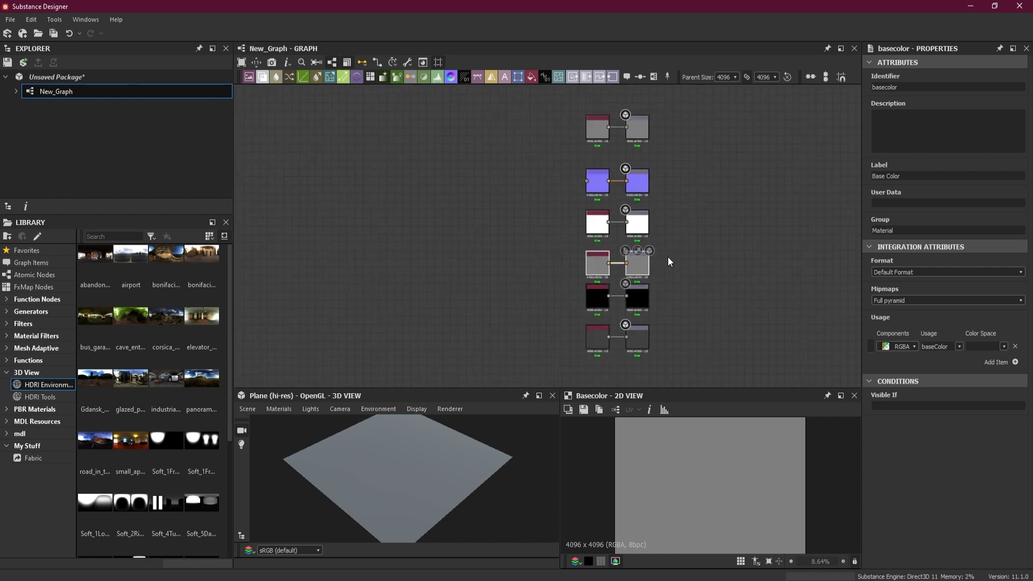
pyautogui.moveTo(542, 104); pyautogui.dragTo(599, 357)
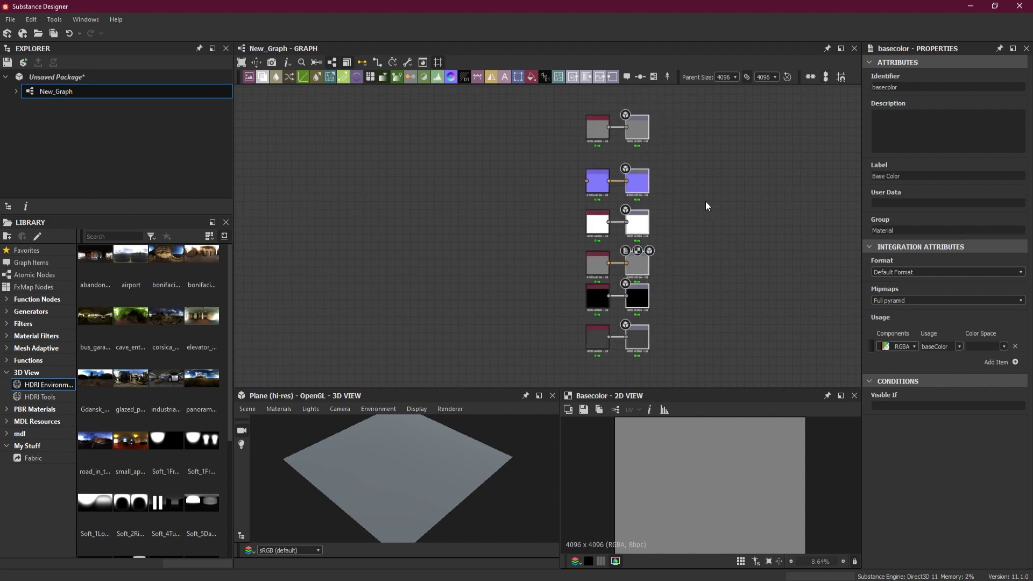
pyautogui.moveTo(542, 175); pyautogui.dragTo(646, 183)
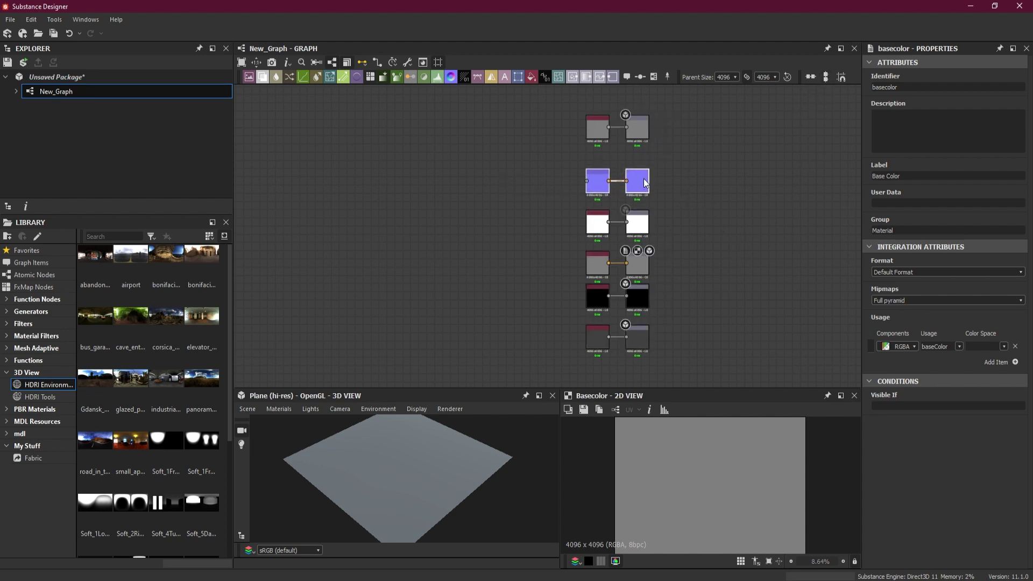
pyautogui.moveTo(636, 222); pyautogui.dragTo(637, 231)
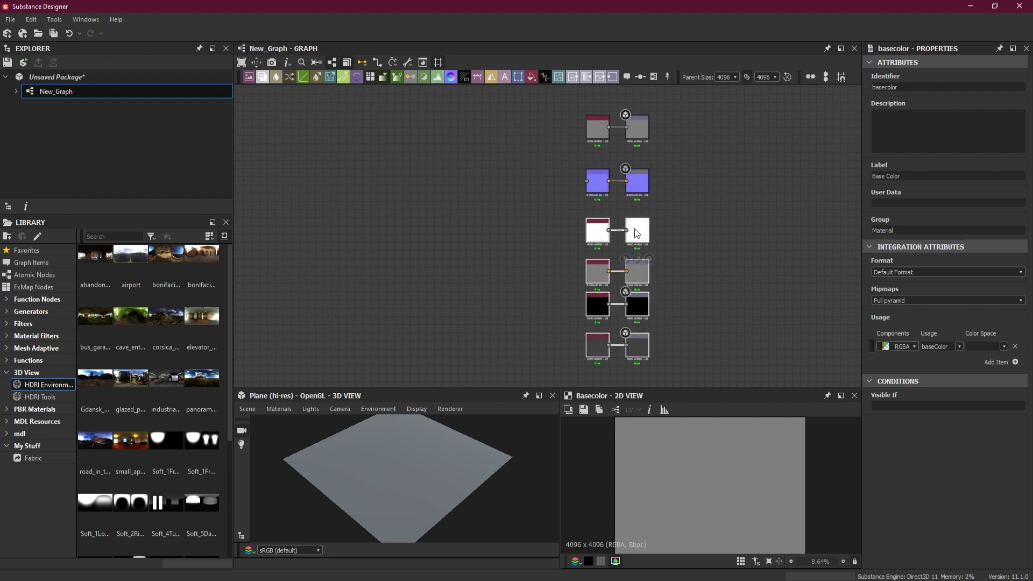
pyautogui.moveTo(637, 232); pyautogui.dragTo(569, 203, button='middle')
pyautogui.moveTo(629, 205); pyautogui.dragTo(630, 214)
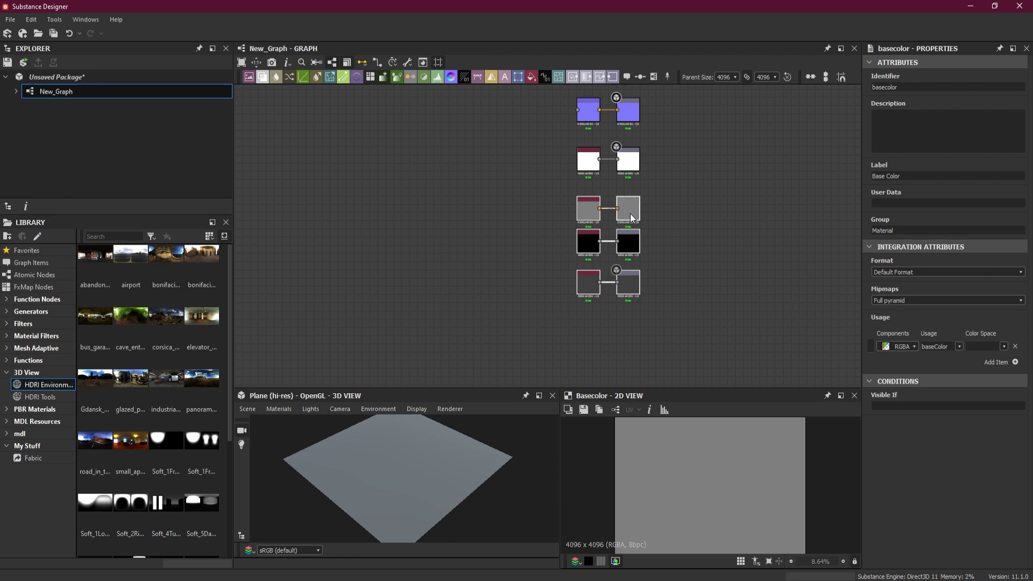
pyautogui.moveTo(535, 247); pyautogui.dragTo(631, 308)
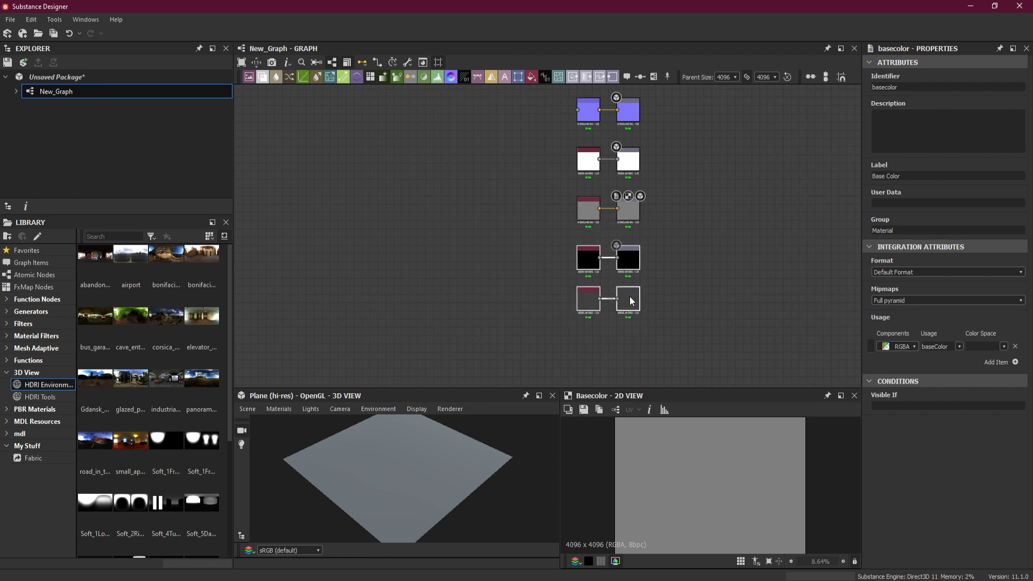
pyautogui.moveTo(694, 304); pyautogui.dragTo(634, 313)
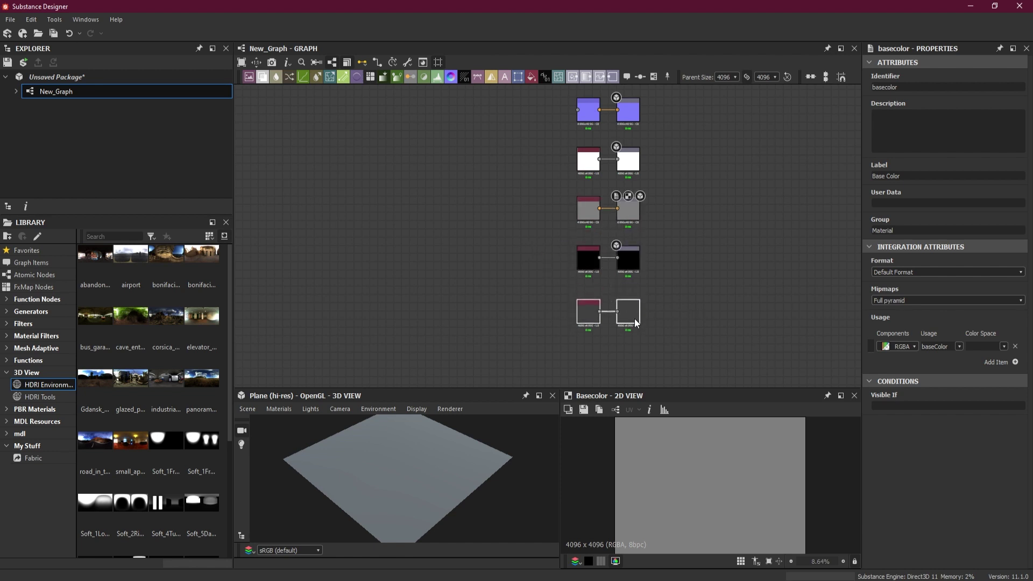
pyautogui.click(674, 296)
pyautogui.moveTo(700, 194); pyautogui.dragTo(721, 238, button='middle')
pyautogui.scroll(3, 710, 204)
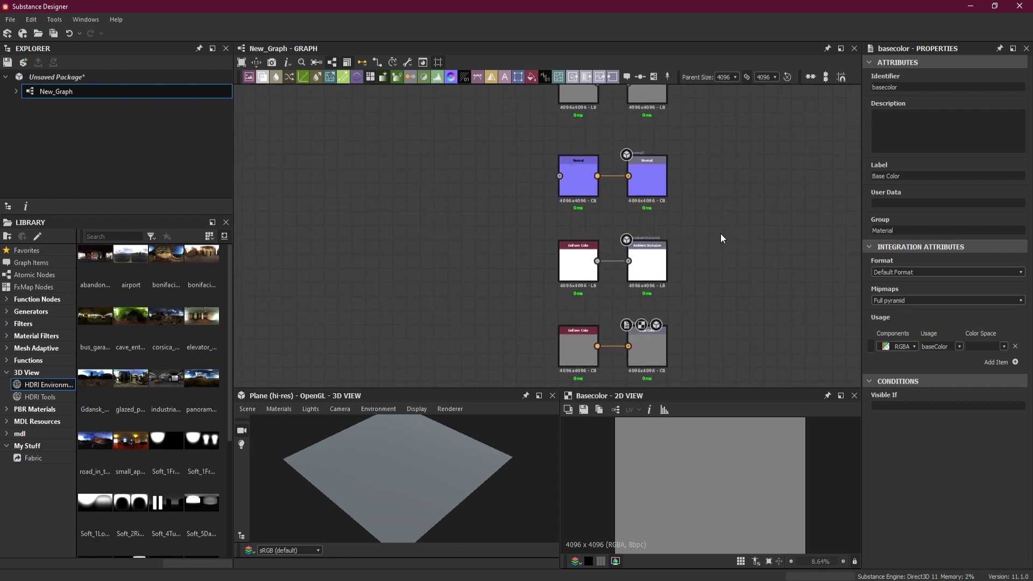
pyautogui.scroll(-3, 721, 243)
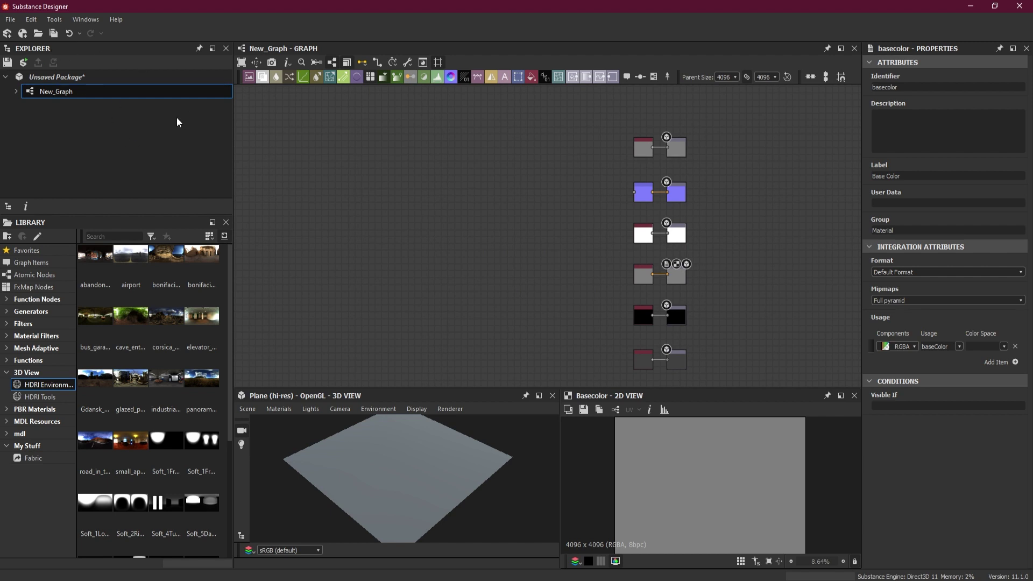
# Save the package as chapter4-locker.sbs inside the Chpater 4 folder
pyautogui.click(10, 23)
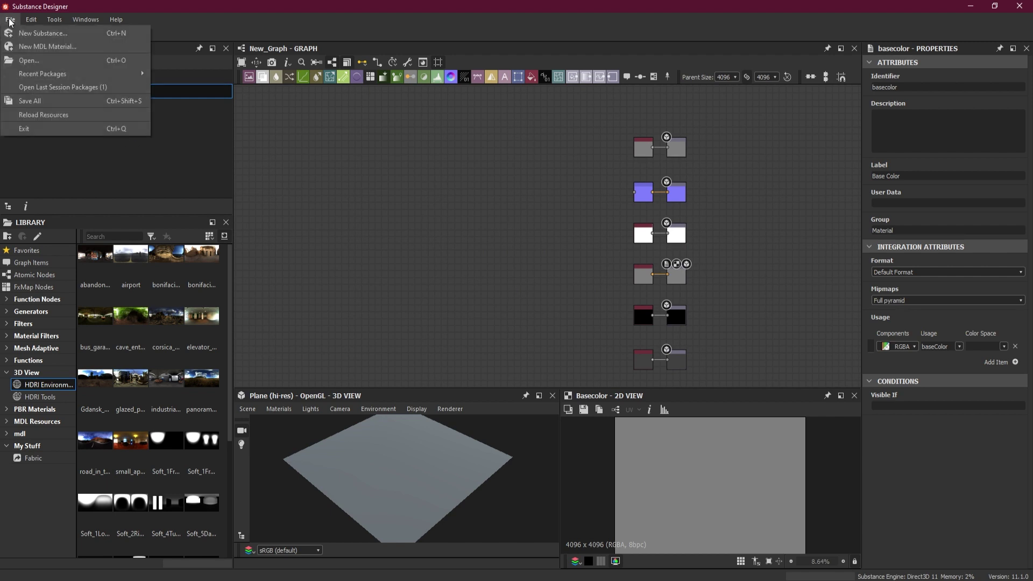
pyautogui.click(64, 103)
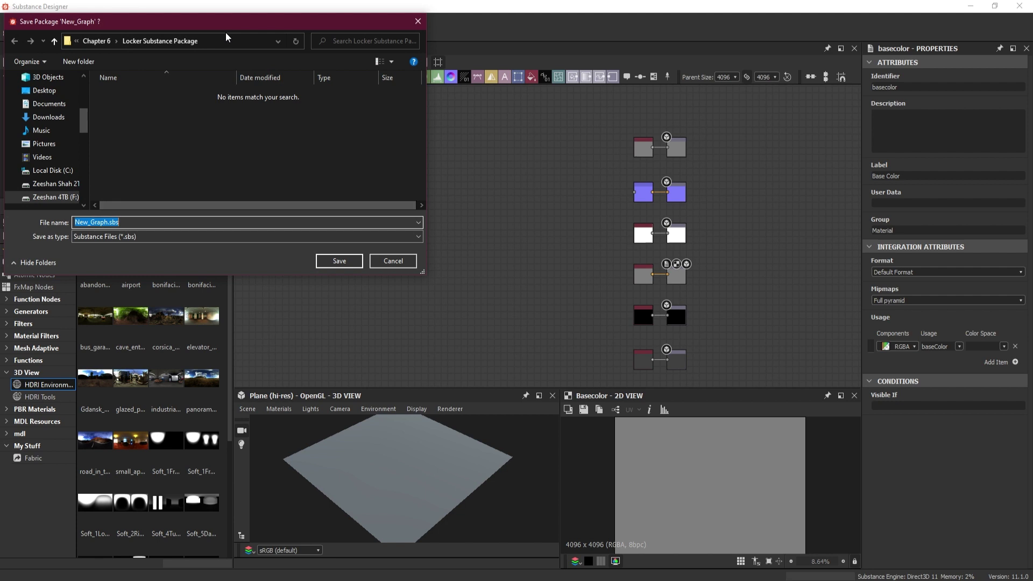
pyautogui.click(101, 41)
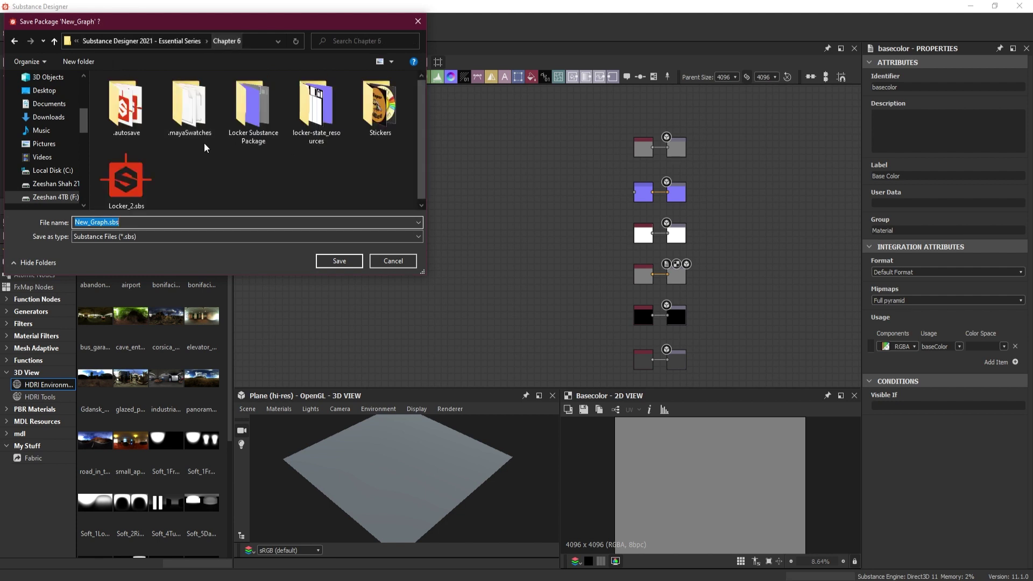
pyautogui.click(186, 40)
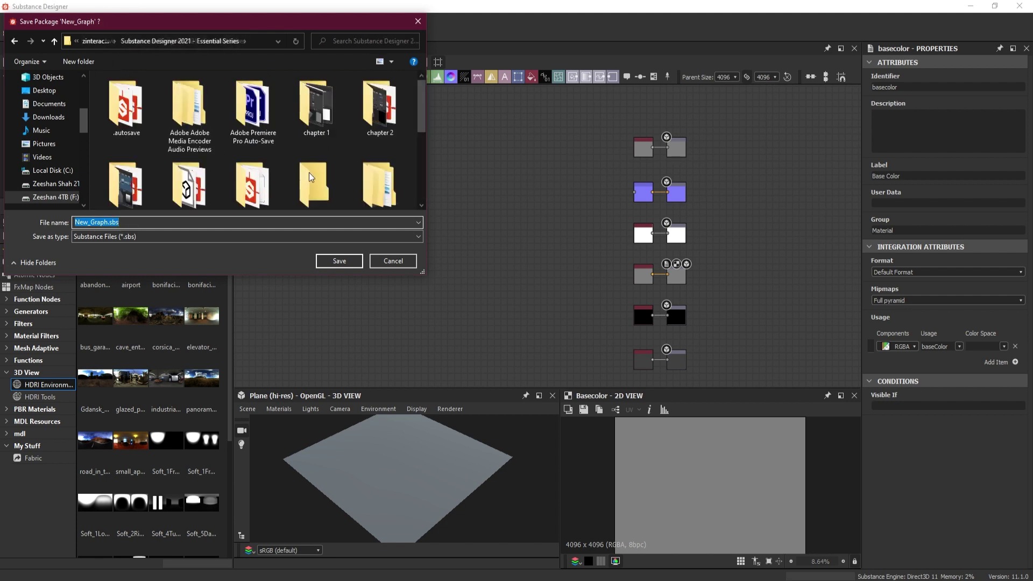
pyautogui.moveTo(421, 124); pyautogui.dragTo(421, 138)
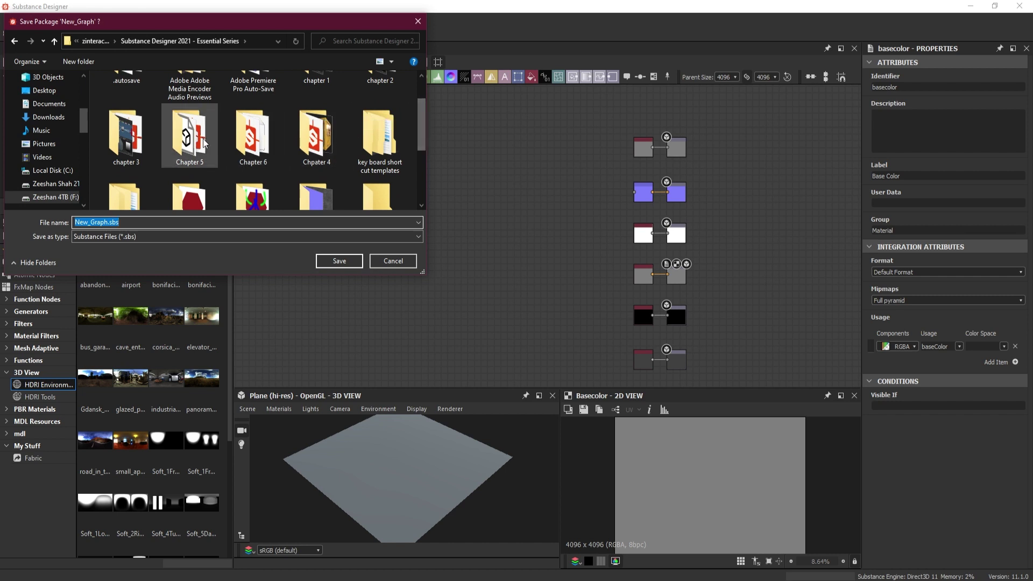
pyautogui.doubleClick(317, 126)
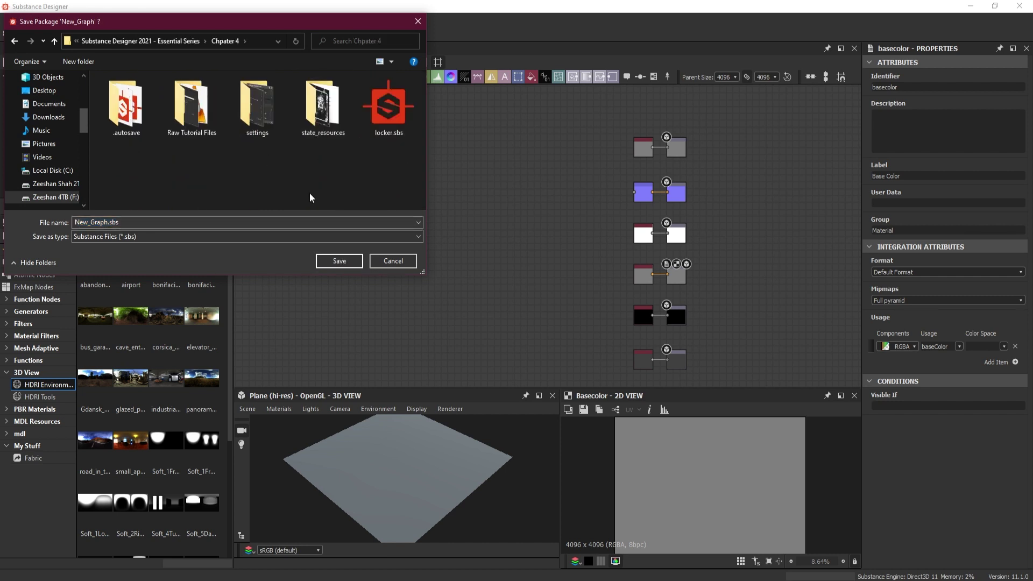
pyautogui.doubleClick(177, 221)
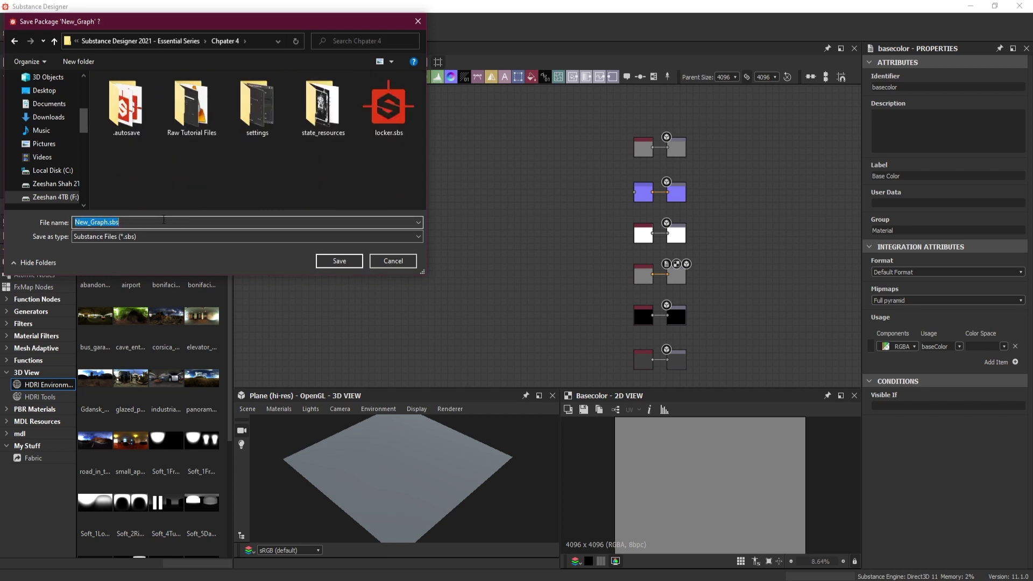
pyautogui.write('lesson1')
pyautogui.press('BackSpace')
pyautogui.press('BackSpace')
pyautogui.press('BackSpace')
pyautogui.press('BackSpace')
pyautogui.press('BackSpace')
pyautogui.press('BackSpace')
pyautogui.press('BackSpace')
pyautogui.write('chapter4-lockse')
pyautogui.press('BackSpace')
pyautogui.press('BackSpace')
pyautogui.write('er')
pyautogui.press('Return')
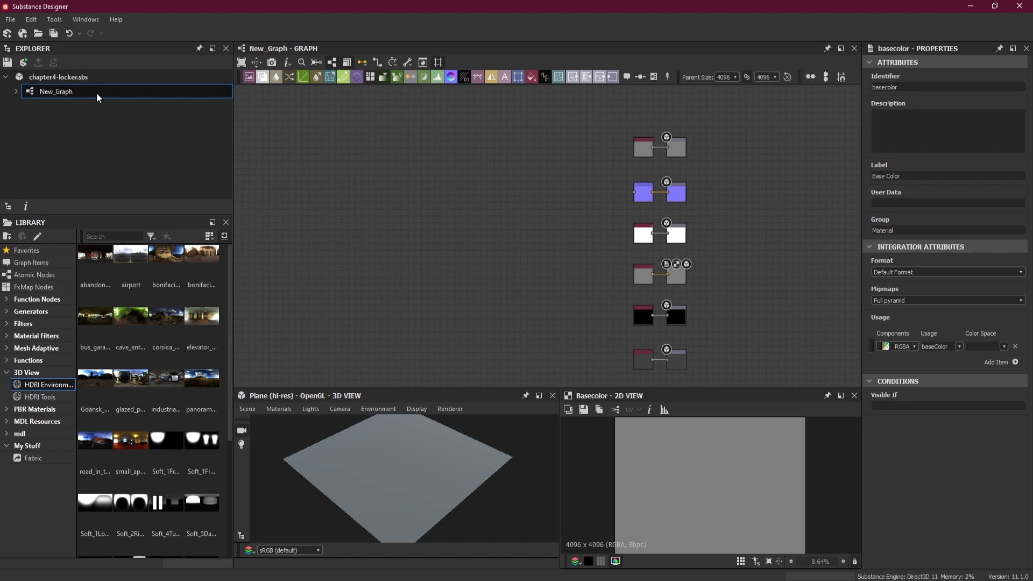
# Rename New_Graph to Locker_Graph in the Explorer
pyautogui.click(16, 91)
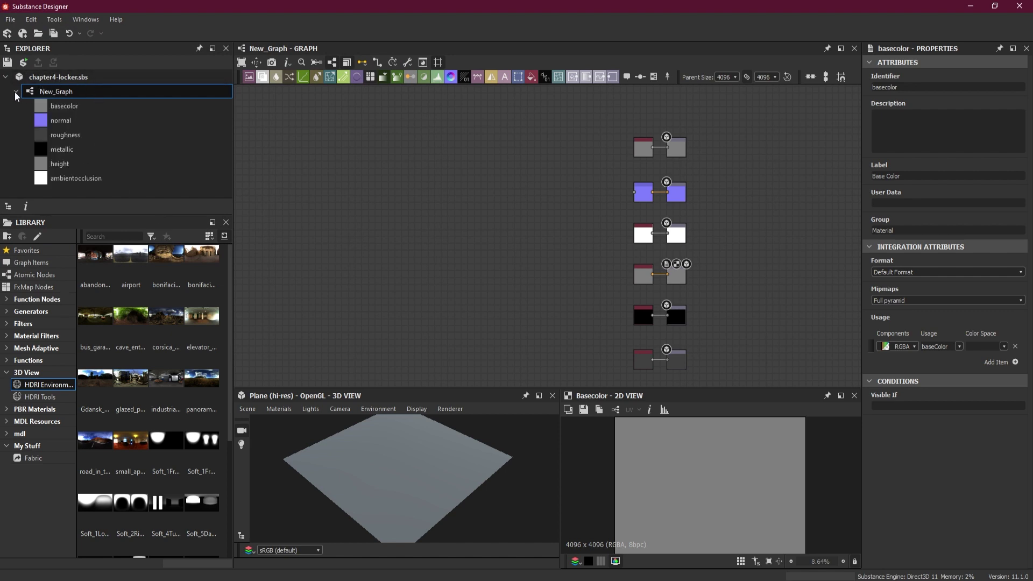
pyautogui.click(15, 91)
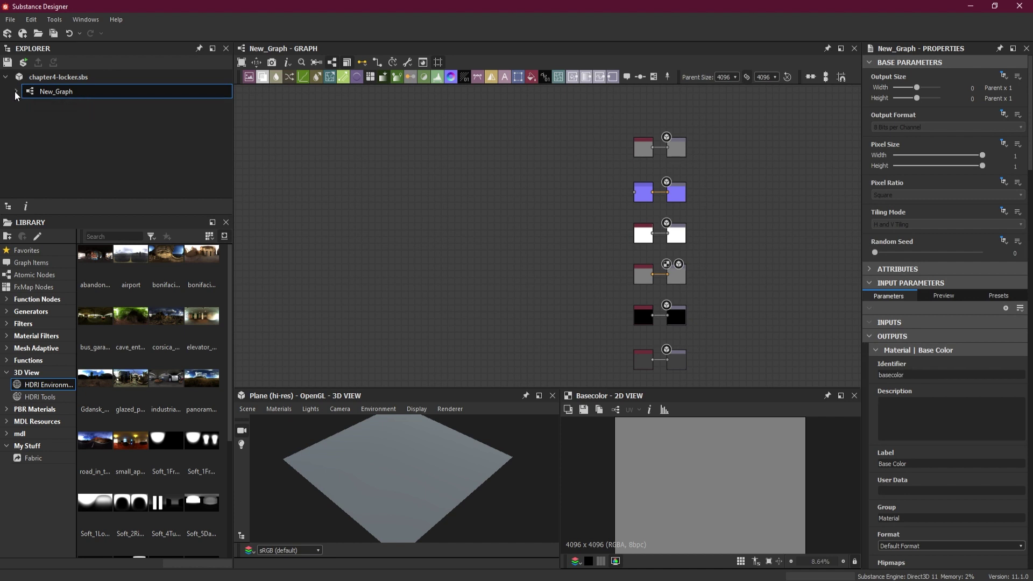
pyautogui.rightClick(48, 91)
pyautogui.click(101, 153)
pyautogui.write('Locker_Graph')
pyautogui.press('Return')
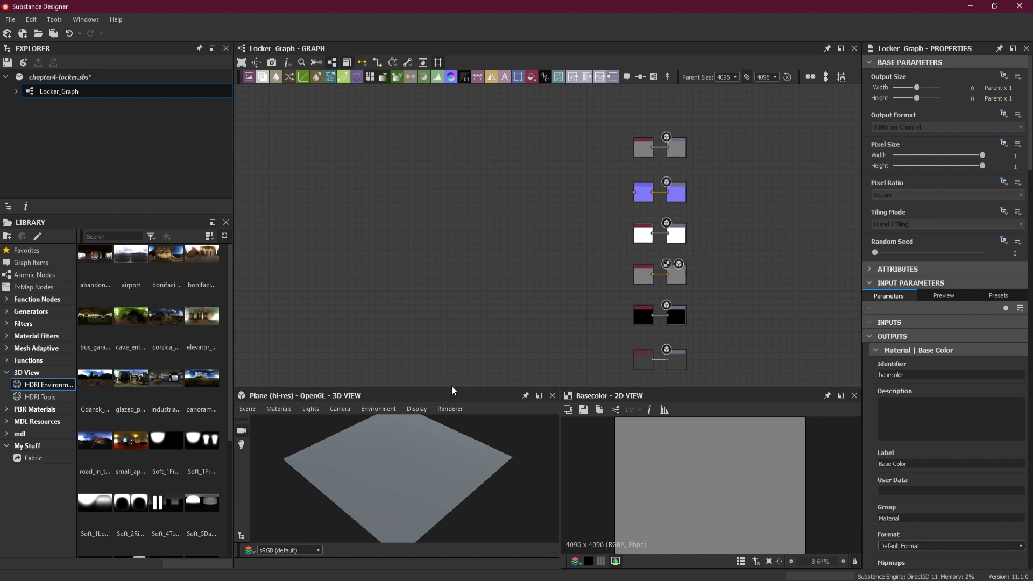
# Add a Shape node set to Disc with scale 0.79
pyautogui.moveTo(451, 388); pyautogui.dragTo(451, 328)
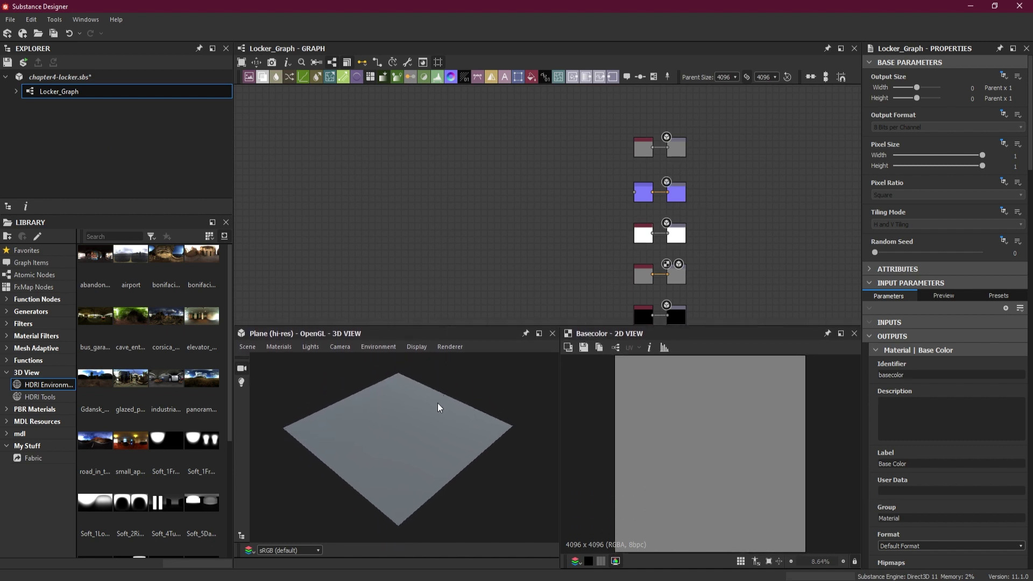
pyautogui.moveTo(417, 414)
pyautogui.mouseDown()
pyautogui.moveTo(414, 427)
pyautogui.moveTo(414, 416)
pyautogui.mouseUp()
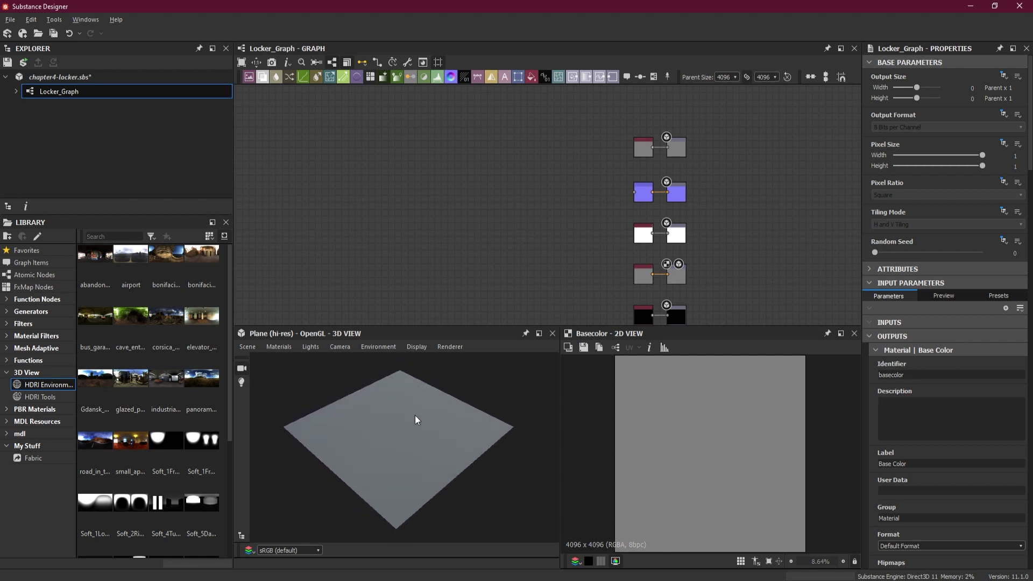
pyautogui.moveTo(582, 266); pyautogui.dragTo(557, 213, button='middle')
pyautogui.scroll(4, 566, 208)
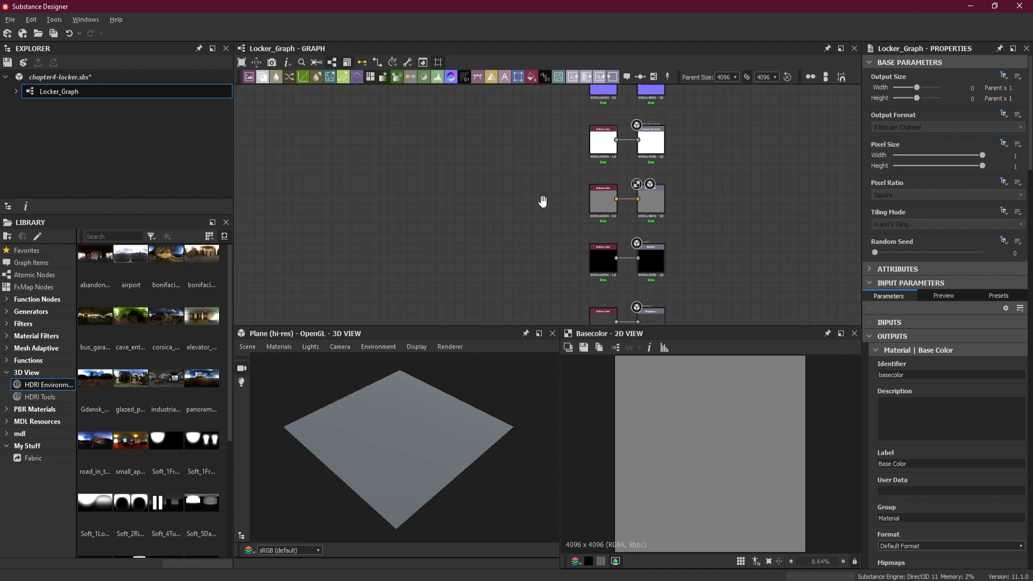
pyautogui.moveTo(547, 178); pyautogui.dragTo(582, 148, button='middle')
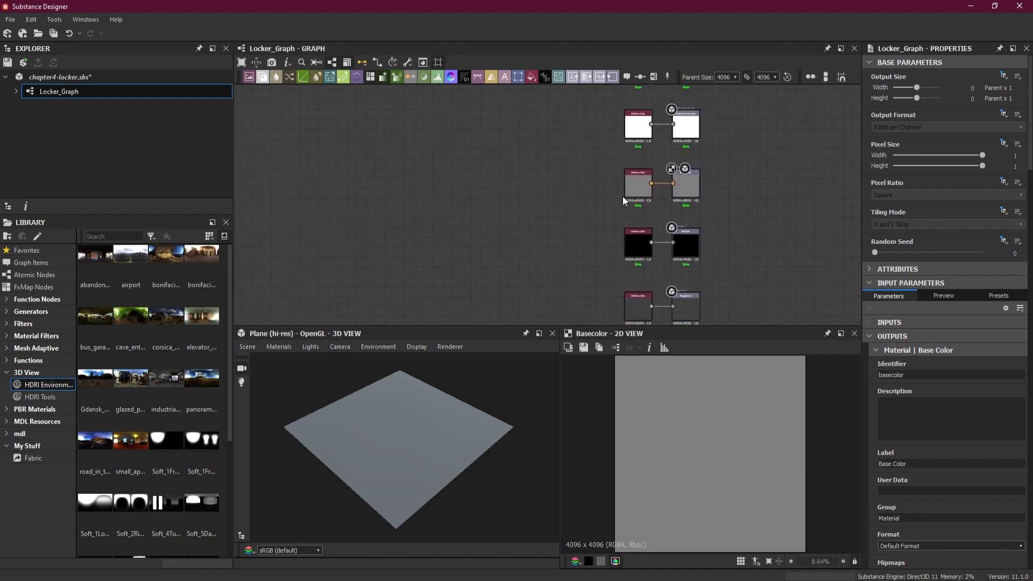
pyautogui.moveTo(622, 196); pyautogui.dragTo(618, 321, button='middle')
pyautogui.scroll(3, 694, 121)
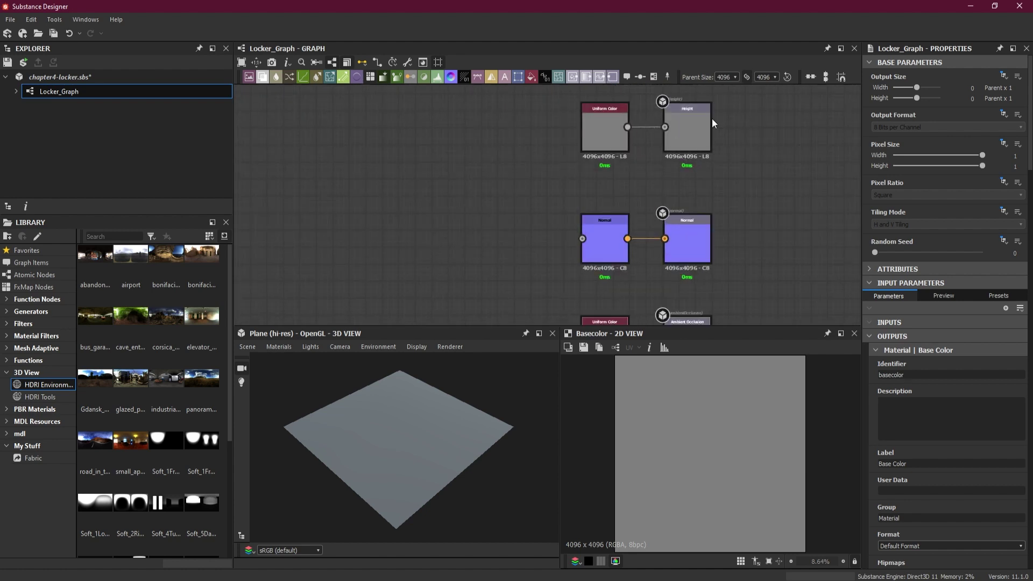
pyautogui.scroll(-3, 409, 193)
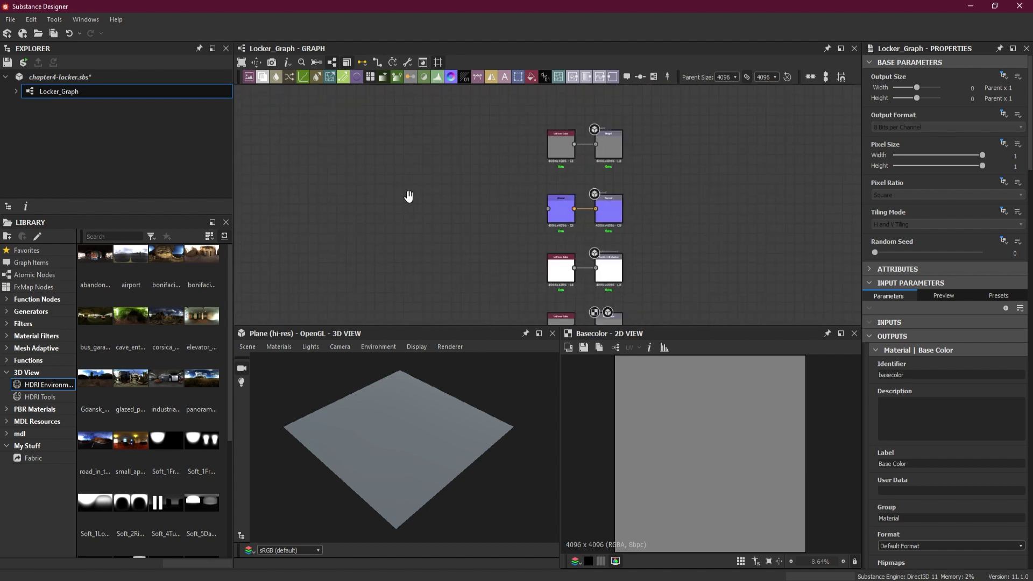
pyautogui.rightClick(312, 157)
pyautogui.click(292, 141)
pyautogui.press('space')
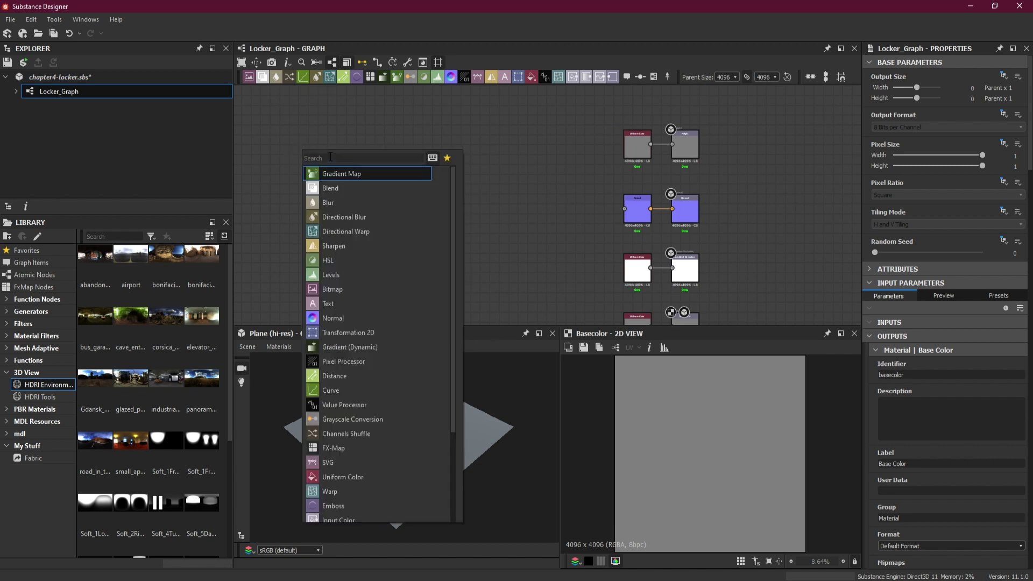
pyautogui.write('shape')
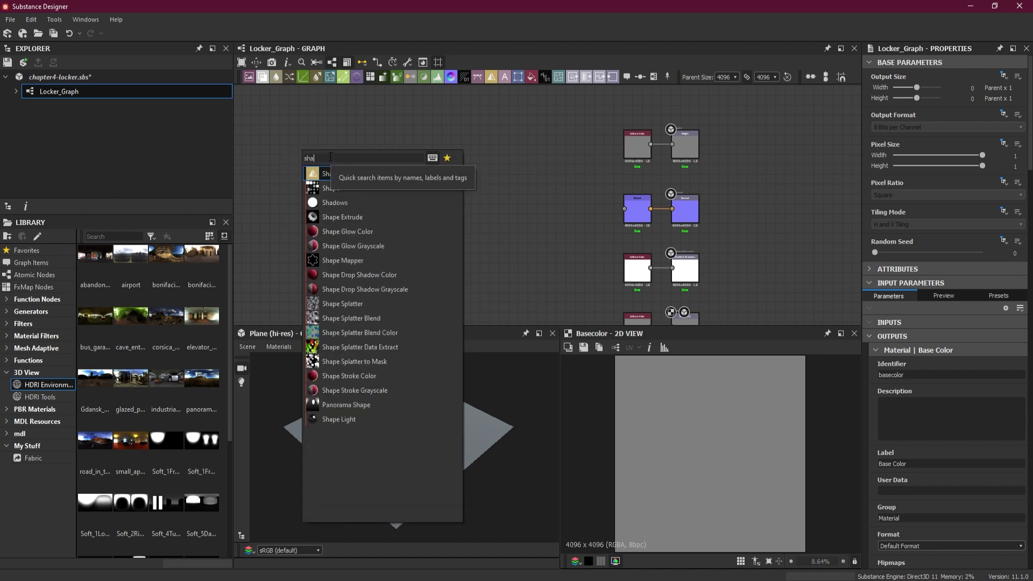
pyautogui.click(327, 172)
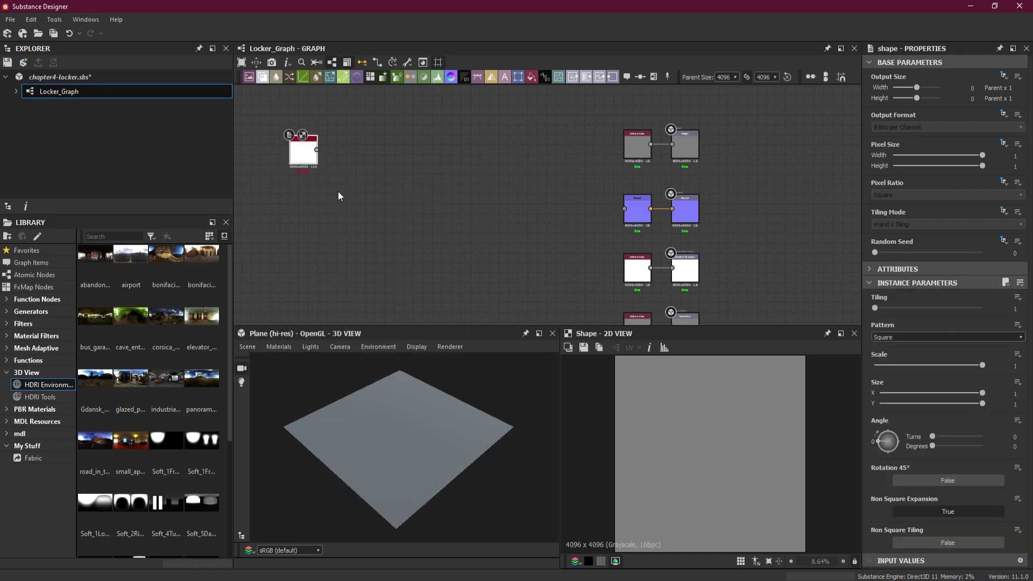
pyautogui.click(917, 335)
pyautogui.click(913, 353)
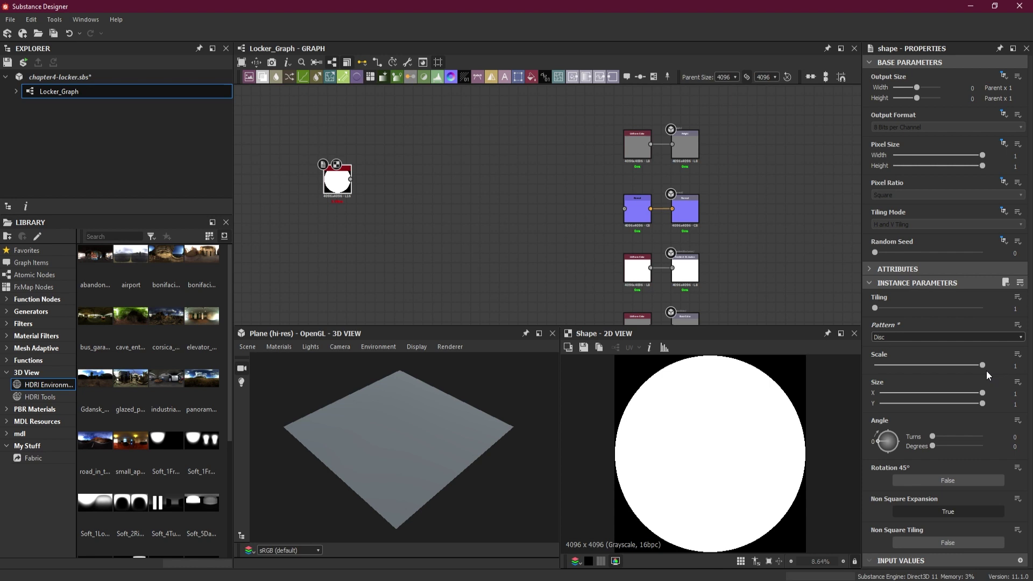
pyautogui.moveTo(984, 366); pyautogui.dragTo(960, 366)
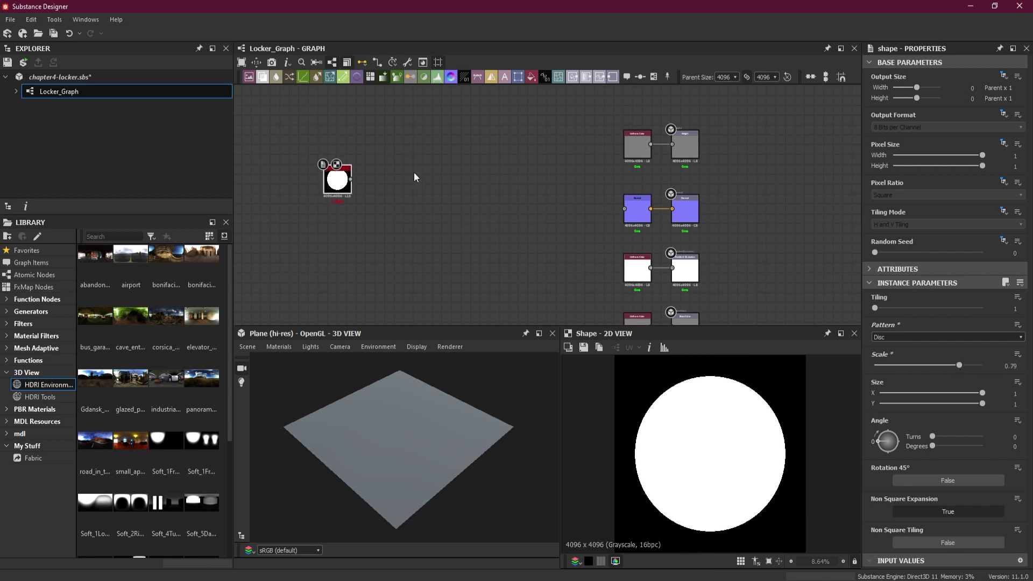
# Replace the Height output's Uniform Color with a link from the disc Shape node
pyautogui.click(638, 155)
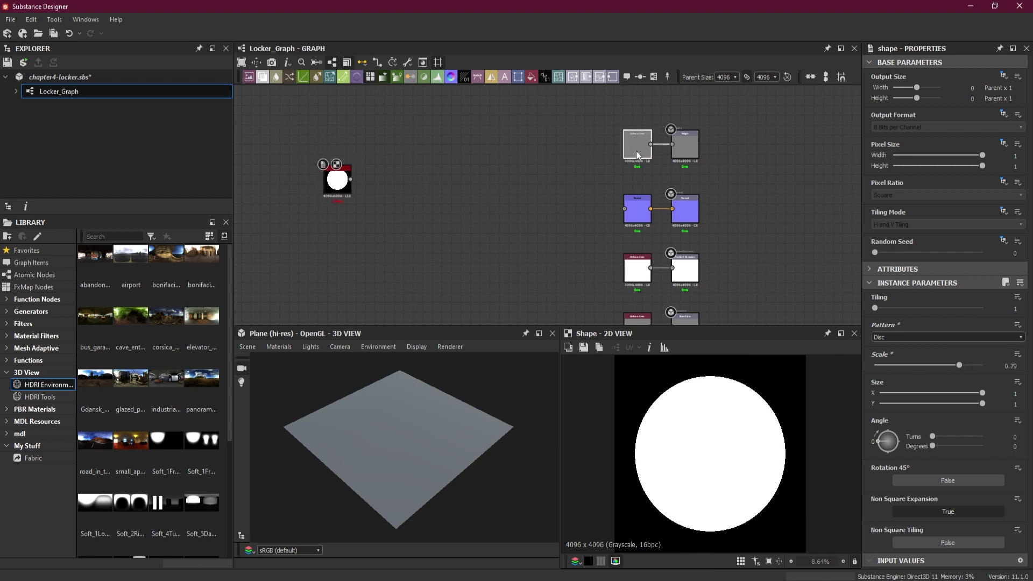
pyautogui.press('Delete')
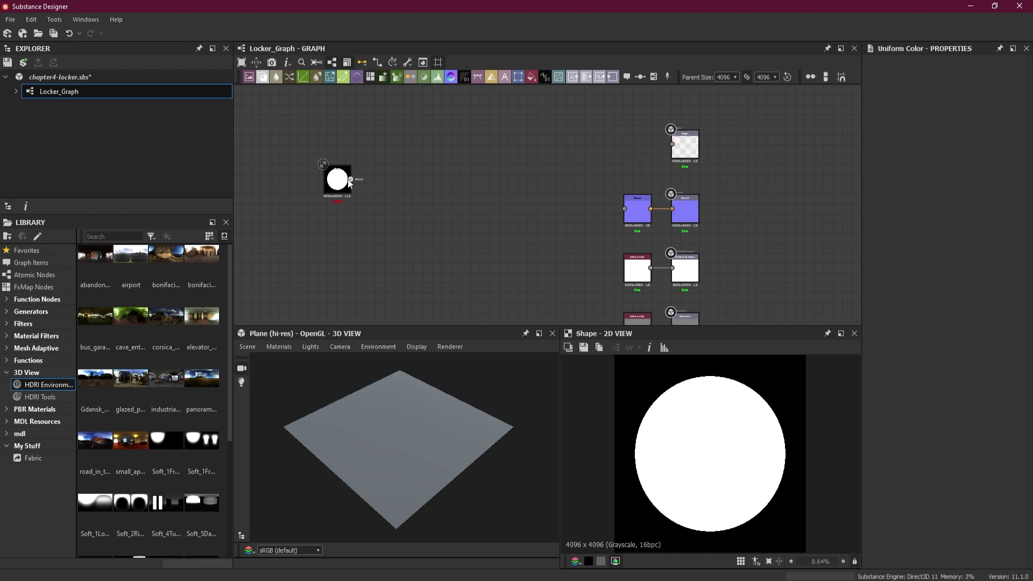
pyautogui.moveTo(350, 179); pyautogui.dragTo(673, 145)
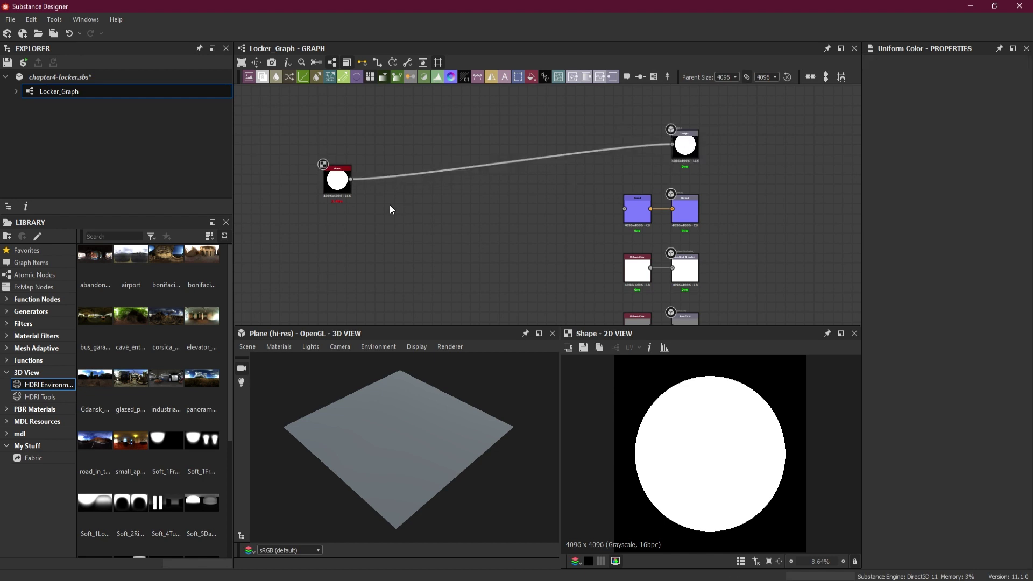
pyautogui.click(340, 186)
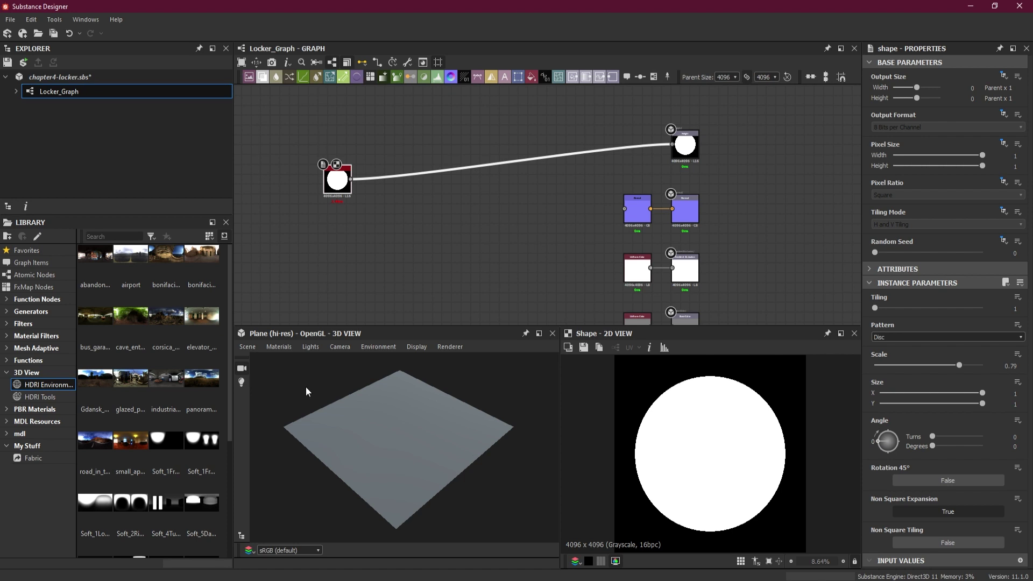
# Set the 3D view material to physically_metallic_roughness with Tessellation
pyautogui.scroll(1, 279, 369)
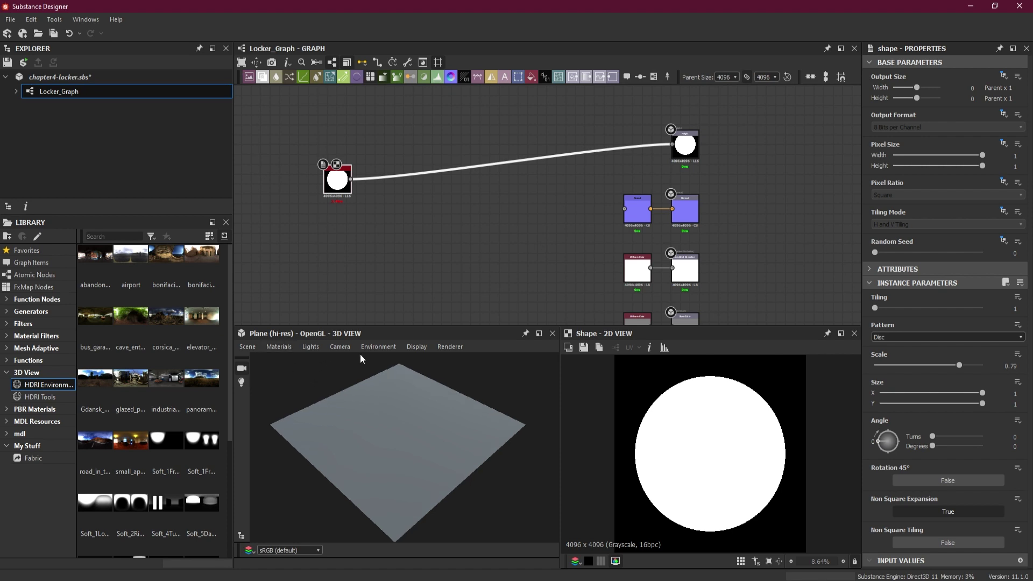
pyautogui.click(279, 345)
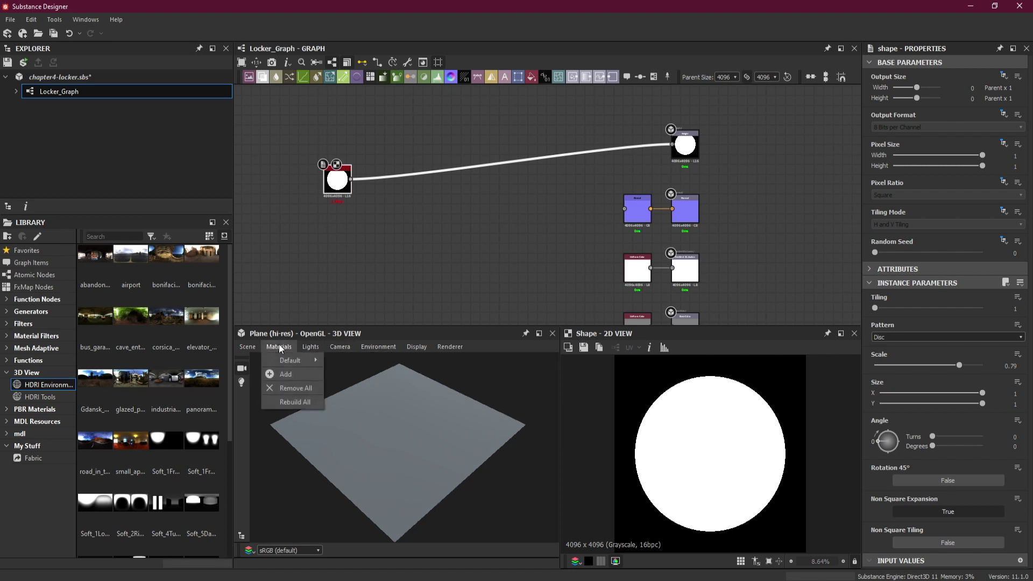
pyautogui.moveTo(286, 360)
pyautogui.moveTo(375, 415)
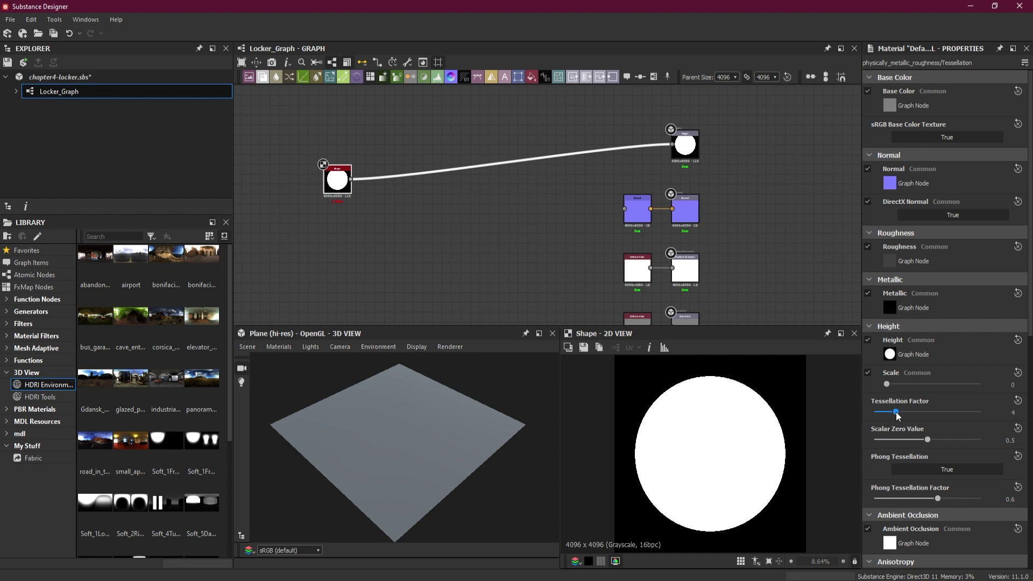
# Set Tessellation Factor to 16 and Height Scale to 10, revealing the raised disc
pyautogui.moveTo(896, 413); pyautogui.dragTo(976, 406)
pyautogui.moveTo(887, 385); pyautogui.dragTo(983, 383)
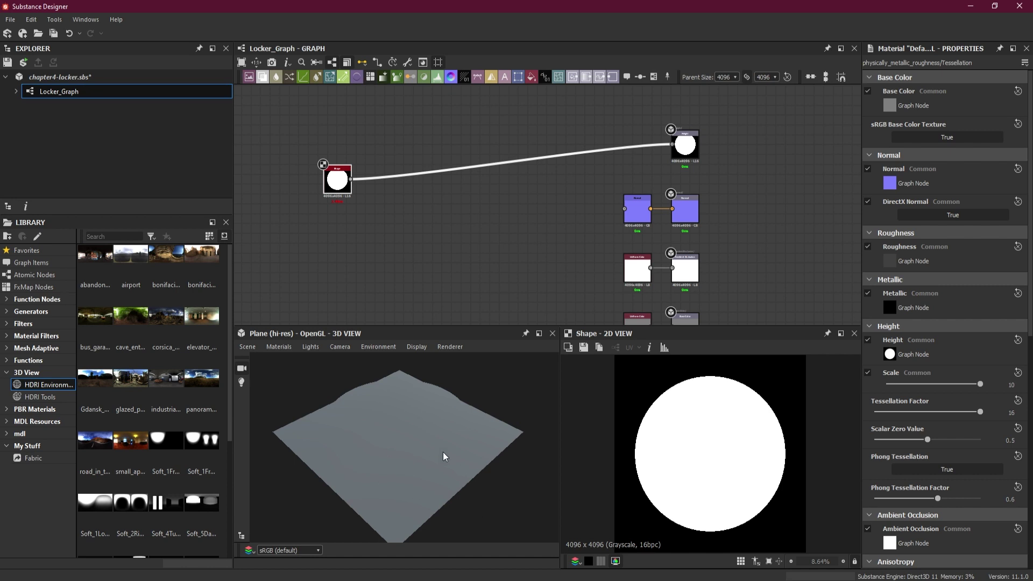
pyautogui.moveTo(443, 452); pyautogui.dragTo(381, 480)
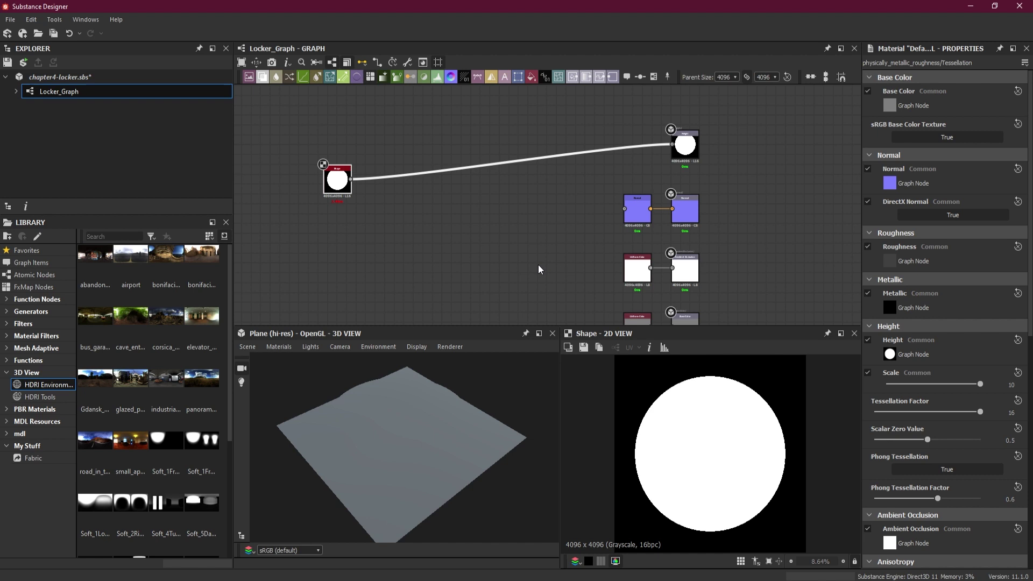
# Replace the AO Uniform Color with an Ambient Occlusion (HBAO) node wired to the AO output
pyautogui.moveTo(538, 264); pyautogui.dragTo(532, 235, button='middle')
pyautogui.scroll(6, 605, 236)
pyautogui.click(685, 232)
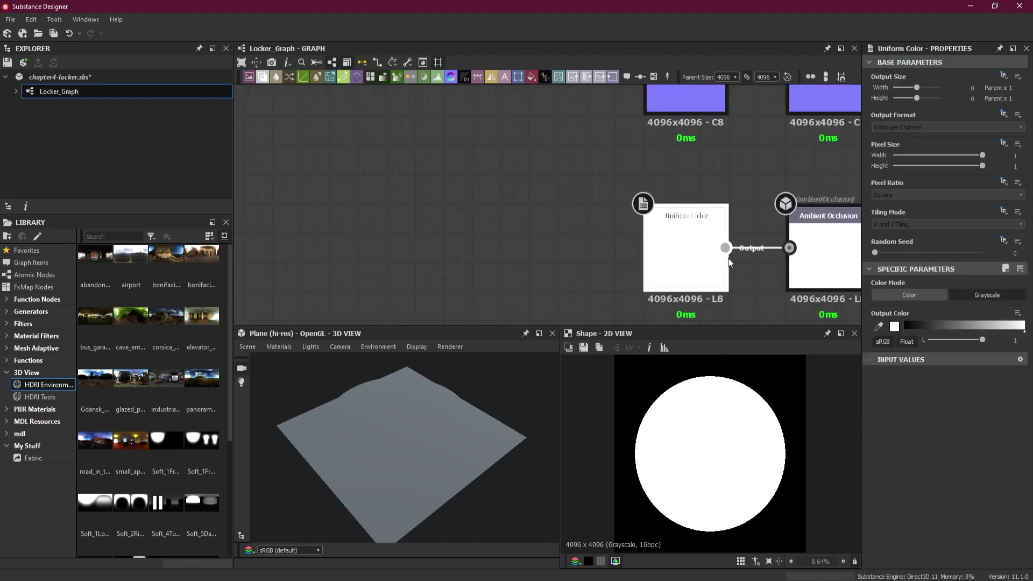
pyautogui.moveTo(729, 262); pyautogui.dragTo(576, 270, button='middle')
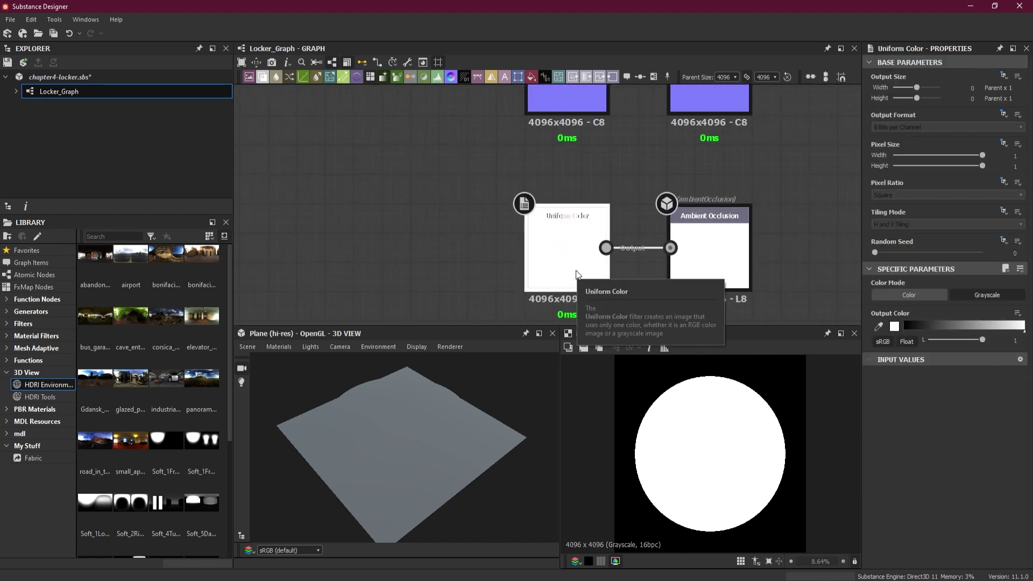
pyautogui.press('Delete')
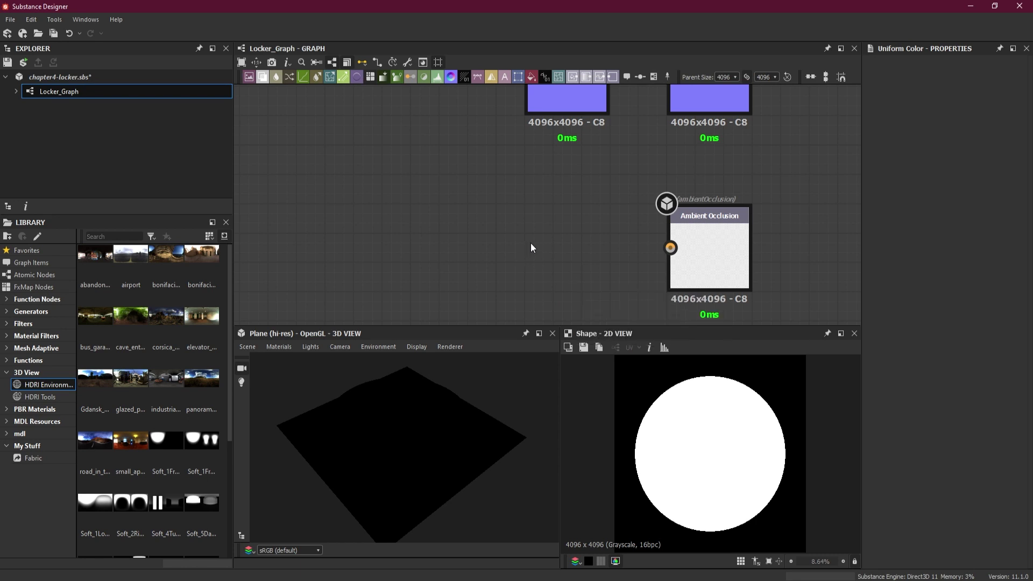
pyautogui.press('space')
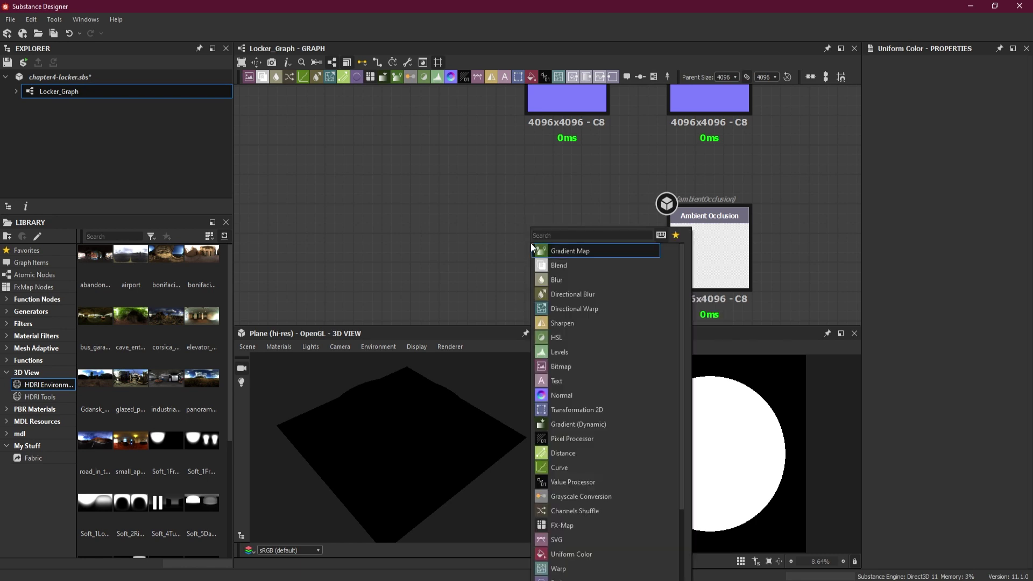
pyautogui.write('ambie')
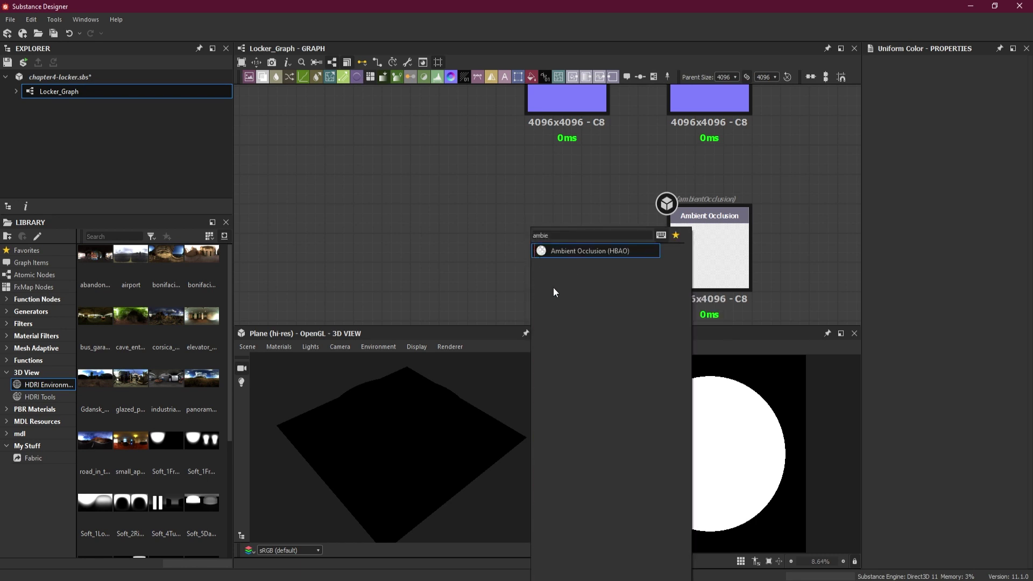
pyautogui.click(563, 253)
pyautogui.moveTo(579, 247); pyautogui.dragTo(670, 247)
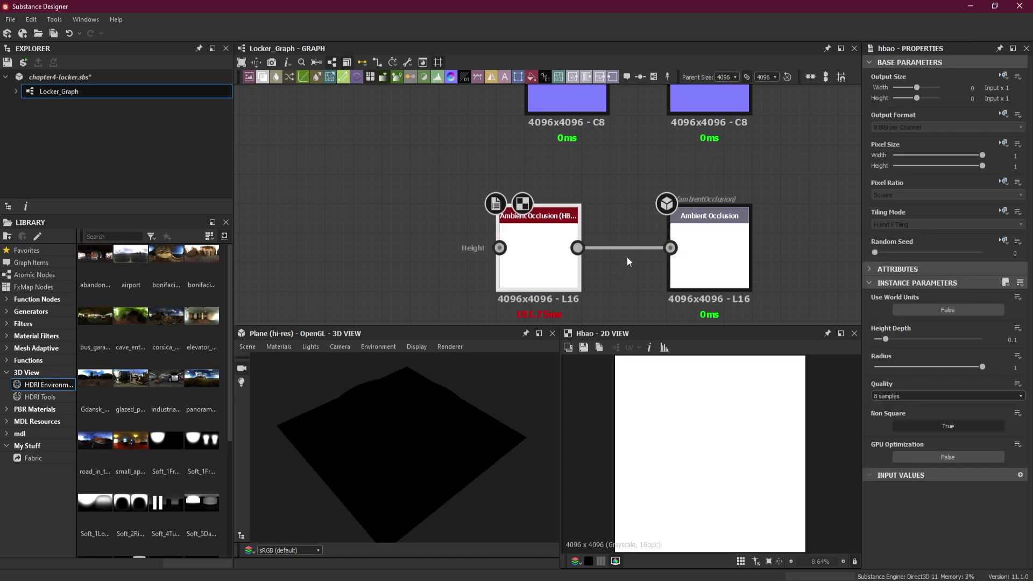
# Connect the disc Shape node into the HBAO node's input
pyautogui.scroll(-5, 501, 251)
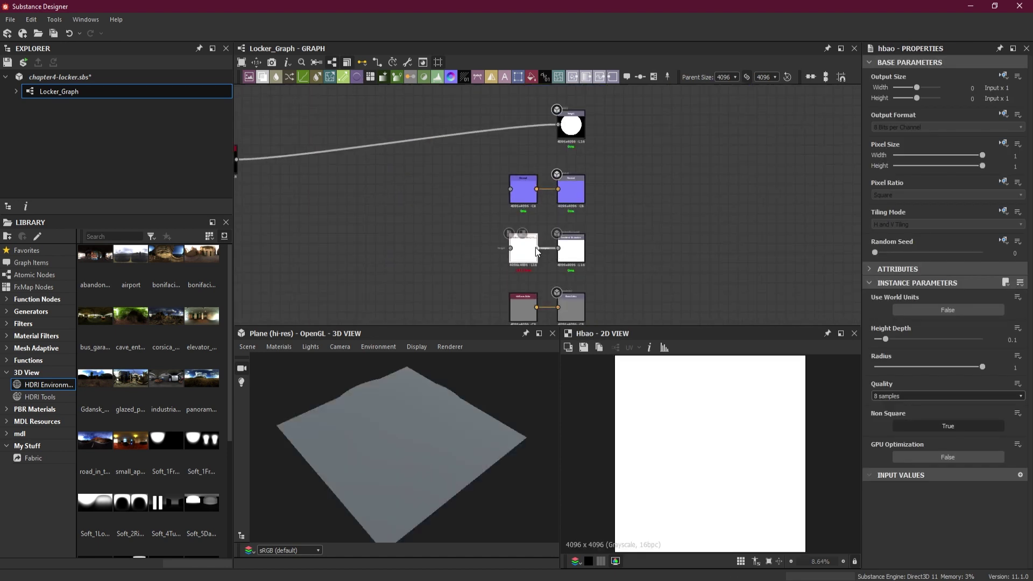
pyautogui.moveTo(451, 261); pyautogui.dragTo(523, 269, button='middle')
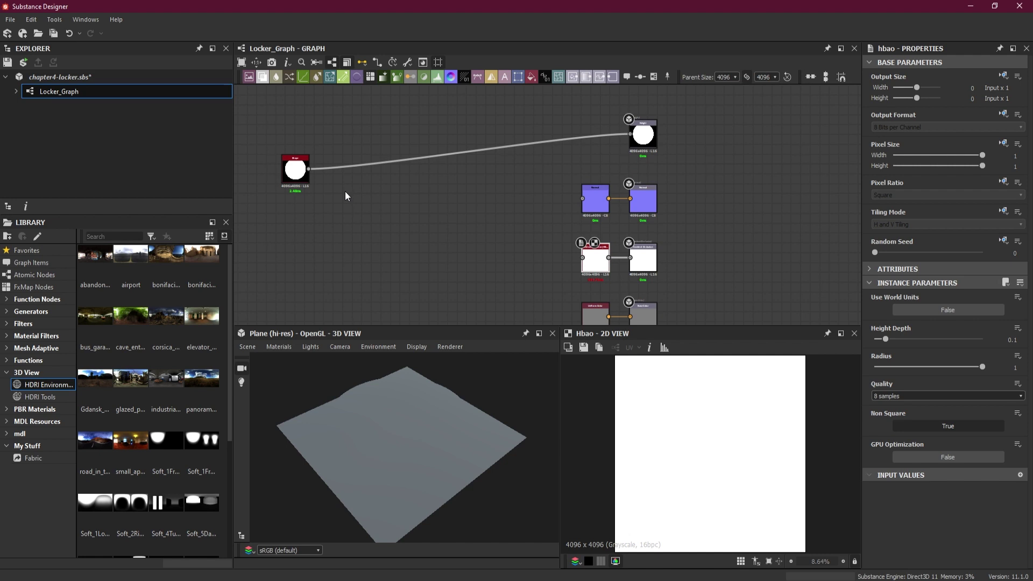
pyautogui.moveTo(310, 170); pyautogui.dragTo(586, 262)
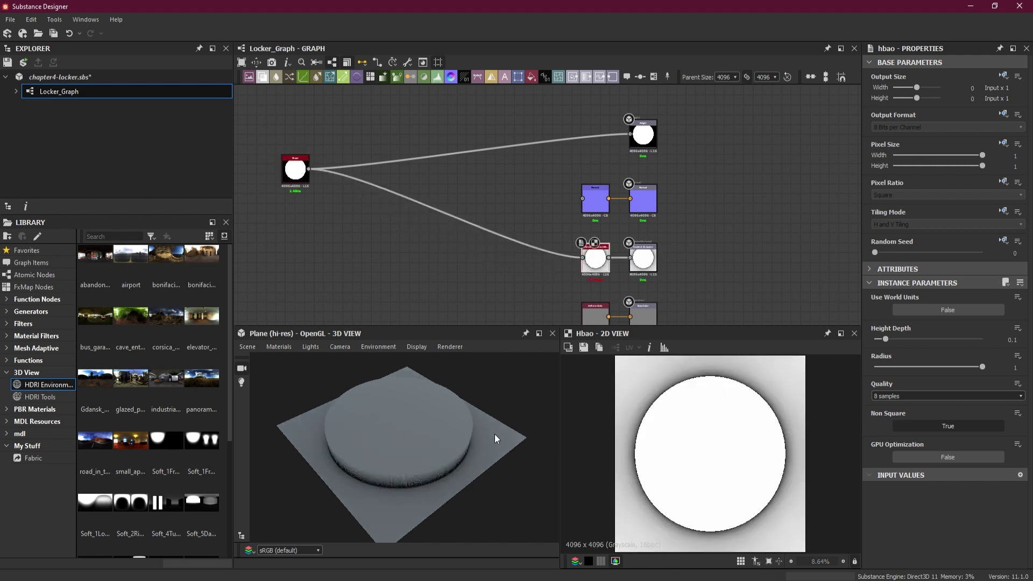
pyautogui.moveTo(435, 460)
pyautogui.mouseDown()
pyautogui.moveTo(437, 409)
pyautogui.moveTo(427, 473)
pyautogui.moveTo(424, 444)
pyautogui.mouseUp()
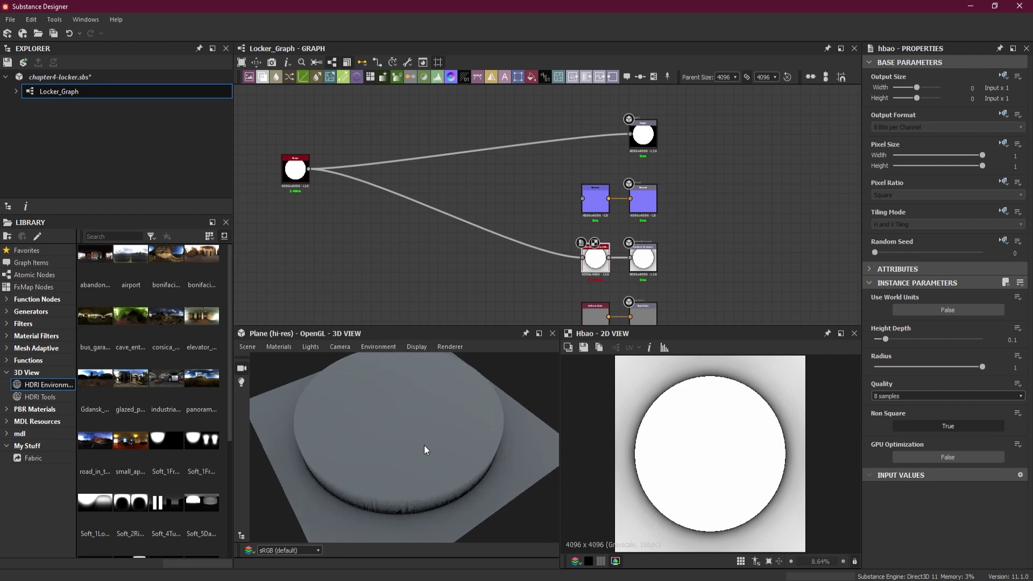
pyautogui.scroll(2, 424, 444)
pyautogui.scroll(3, 587, 240)
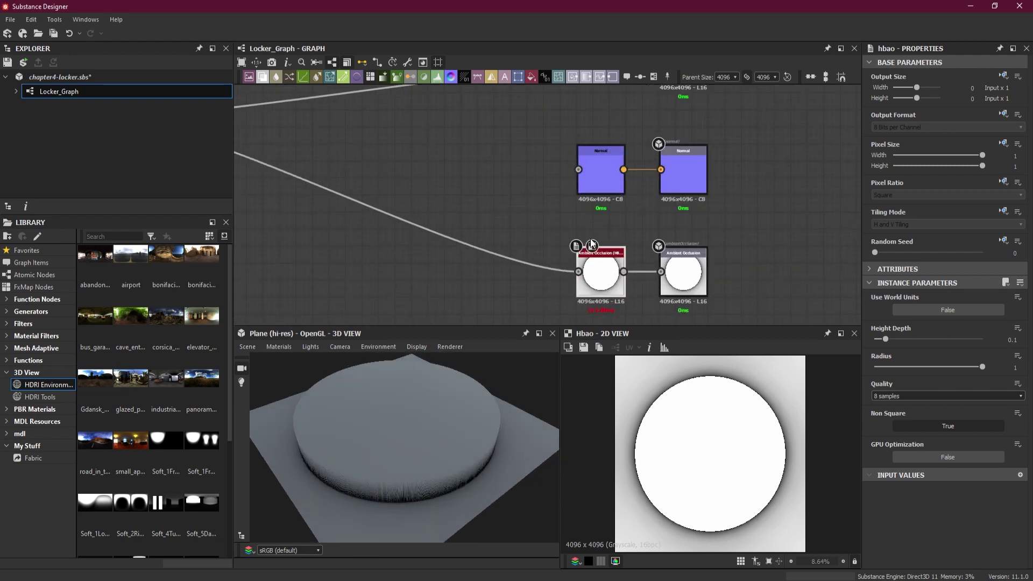
pyautogui.scroll(-5, 744, 237)
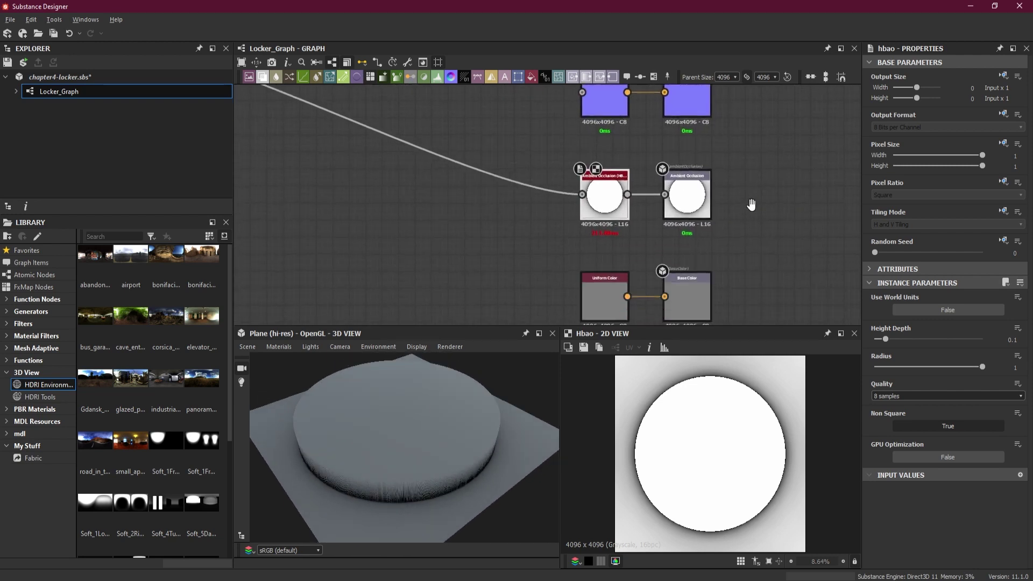
pyautogui.scroll(-2, 747, 255)
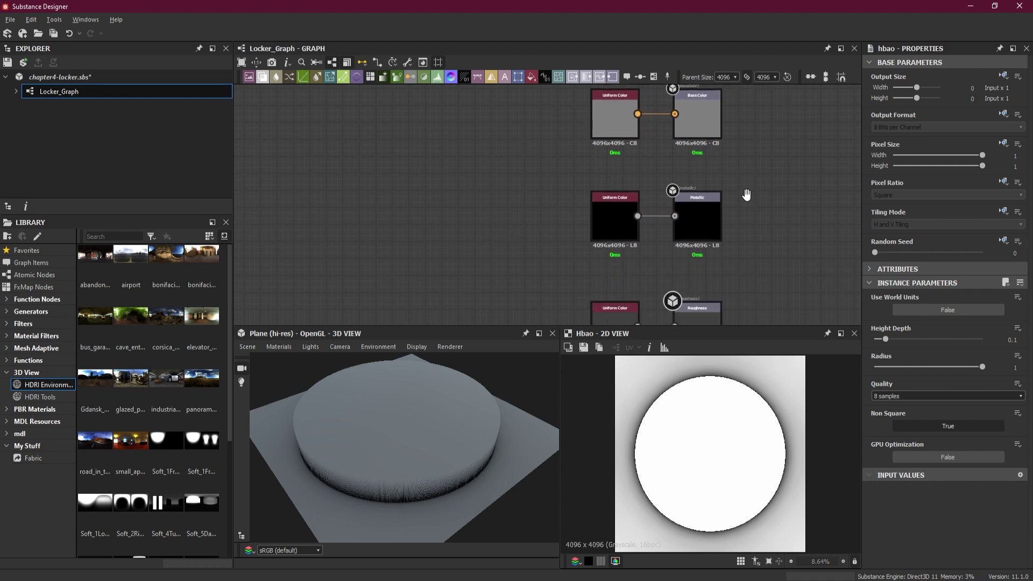
pyautogui.scroll(-3, 748, 264)
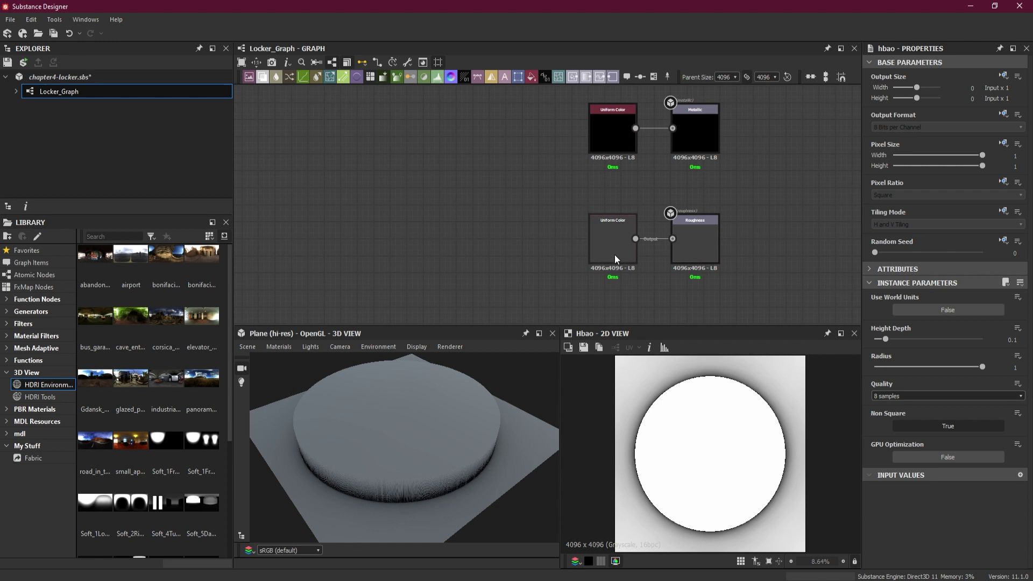
pyautogui.scroll(5, 632, 189)
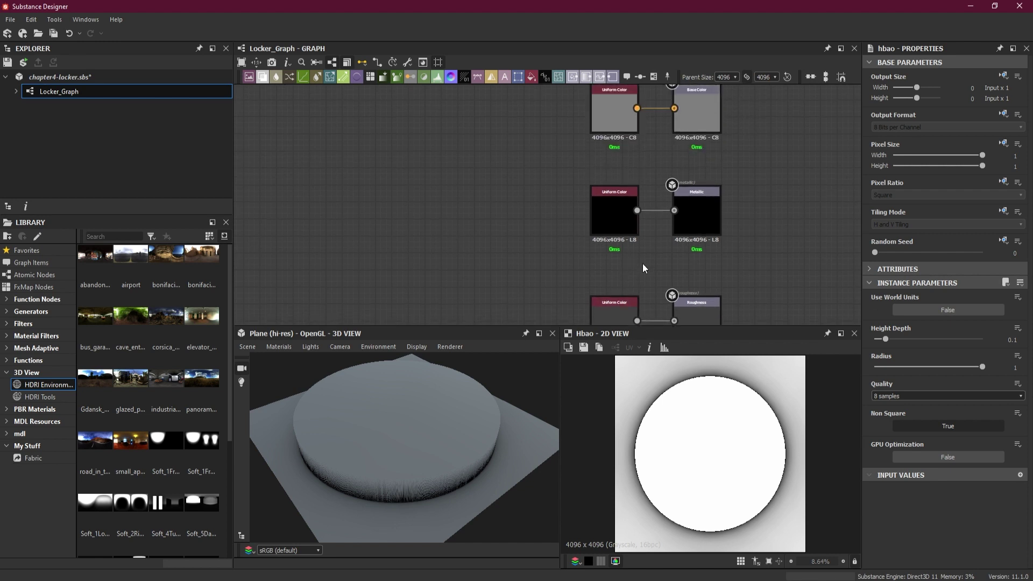
# Set the Normal node's Output Format to absolute 16 Bits per Channel
pyautogui.scroll(3, 641, 237)
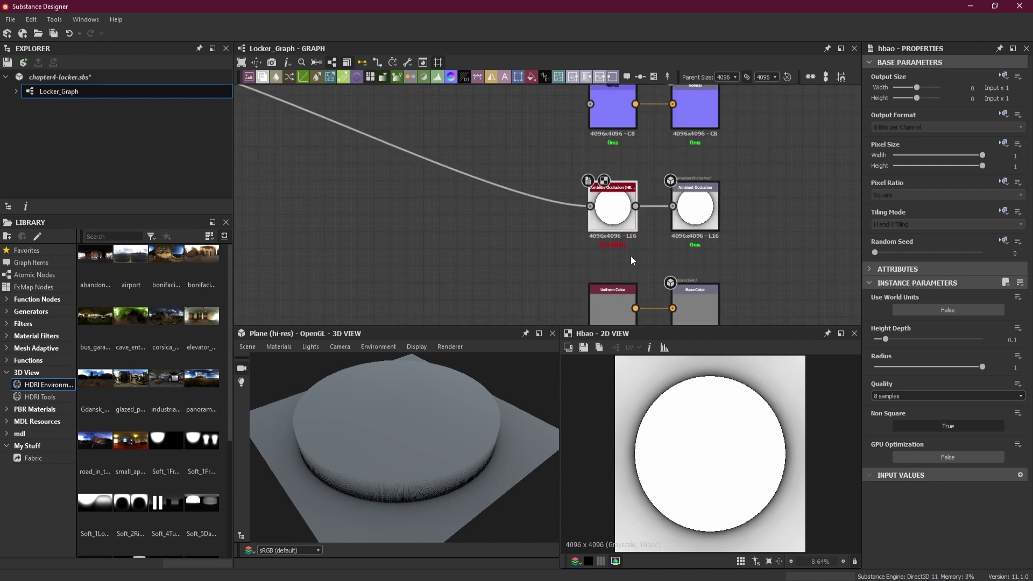
pyautogui.scroll(2, 635, 236)
pyautogui.scroll(2, 649, 213)
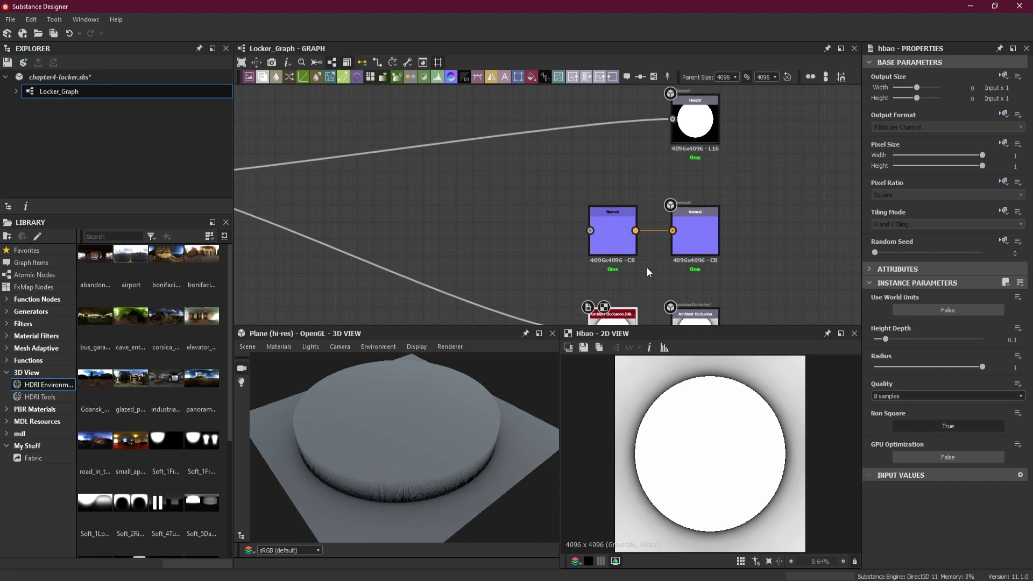
pyautogui.click(615, 238)
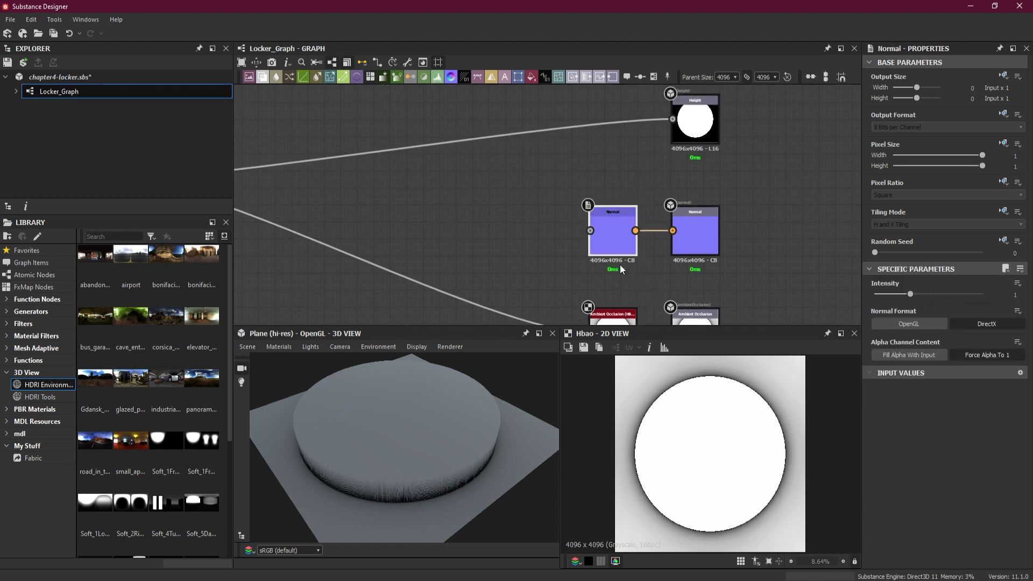
pyautogui.scroll(2, 634, 260)
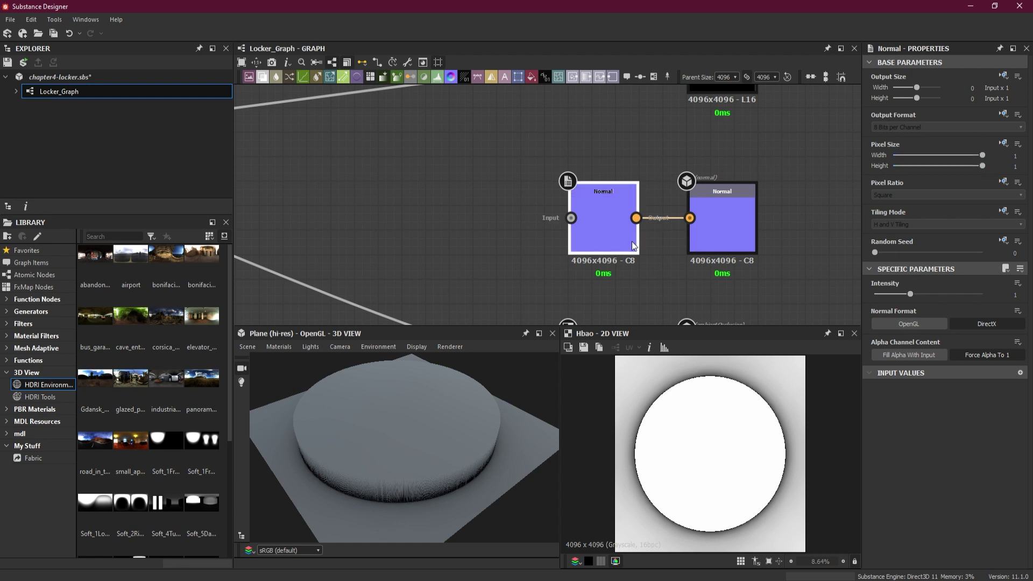
pyautogui.click(1003, 114)
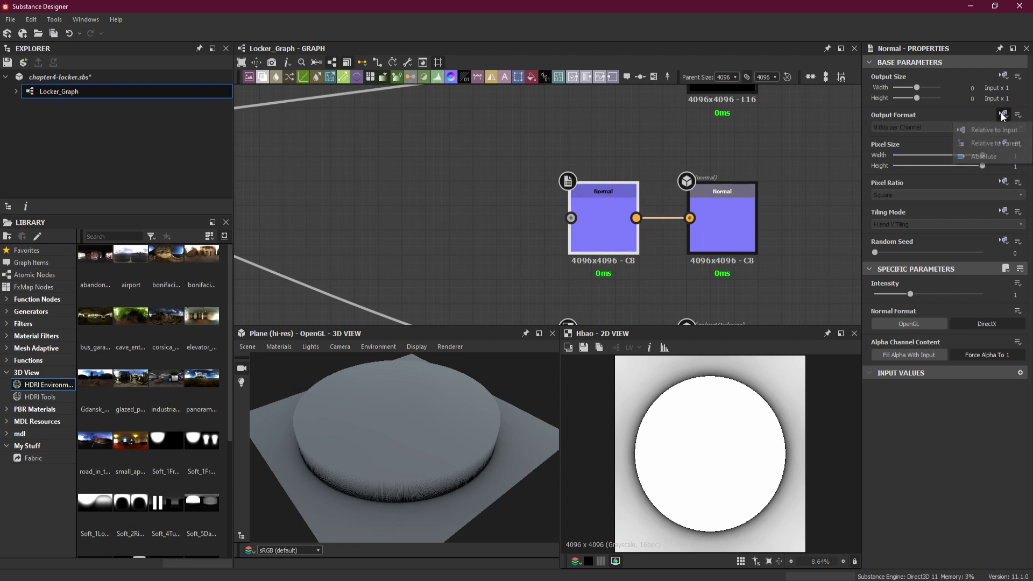
pyautogui.click(985, 157)
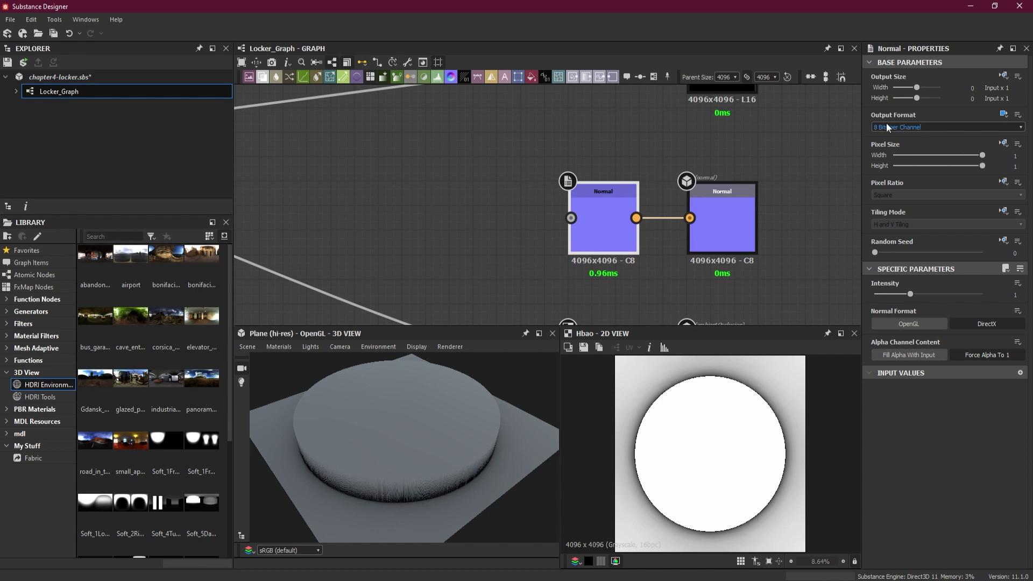
pyautogui.click(915, 128)
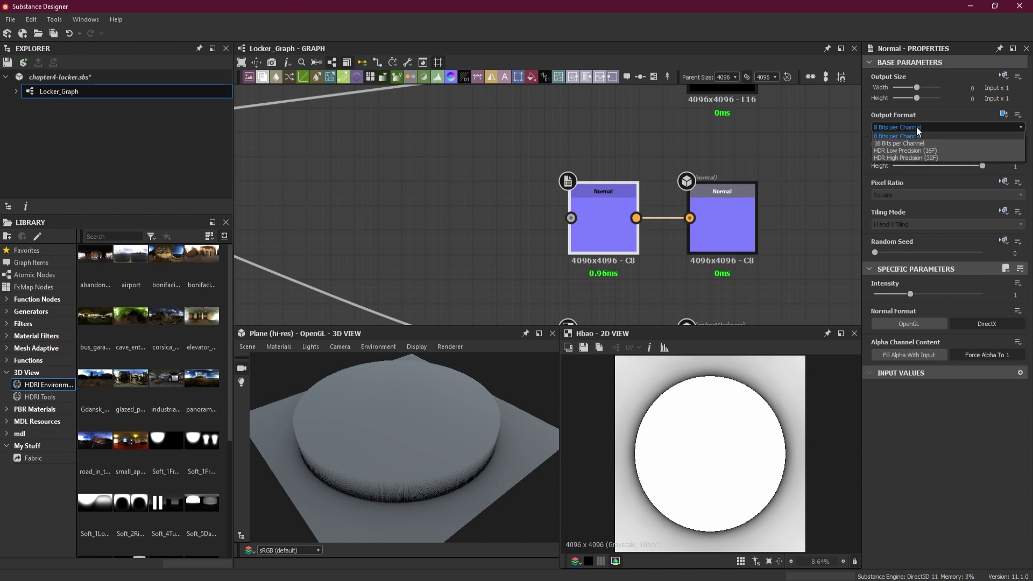
pyautogui.click(902, 143)
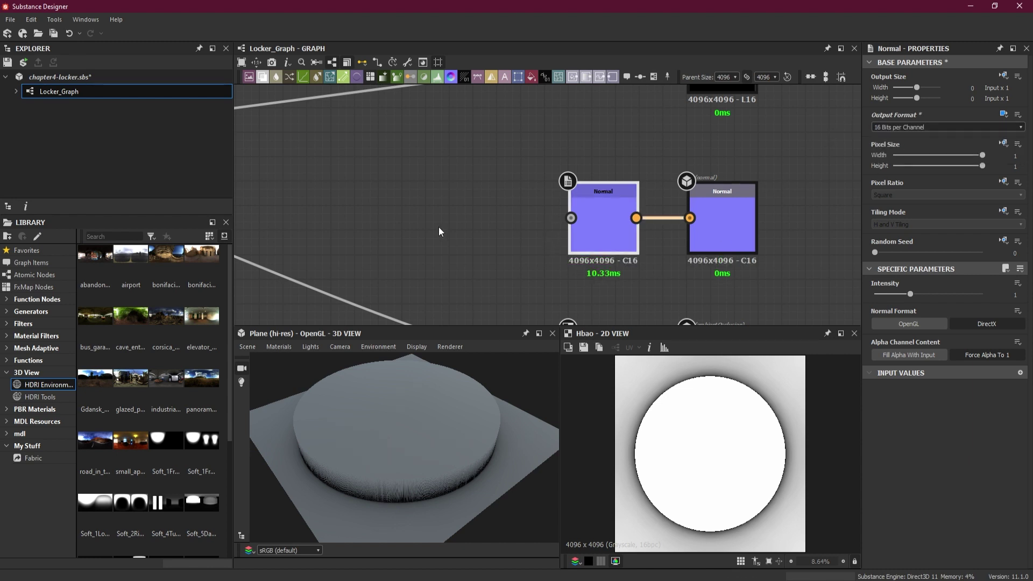
pyautogui.scroll(-3, 425, 226)
pyautogui.moveTo(411, 219); pyautogui.dragTo(538, 227, button='middle')
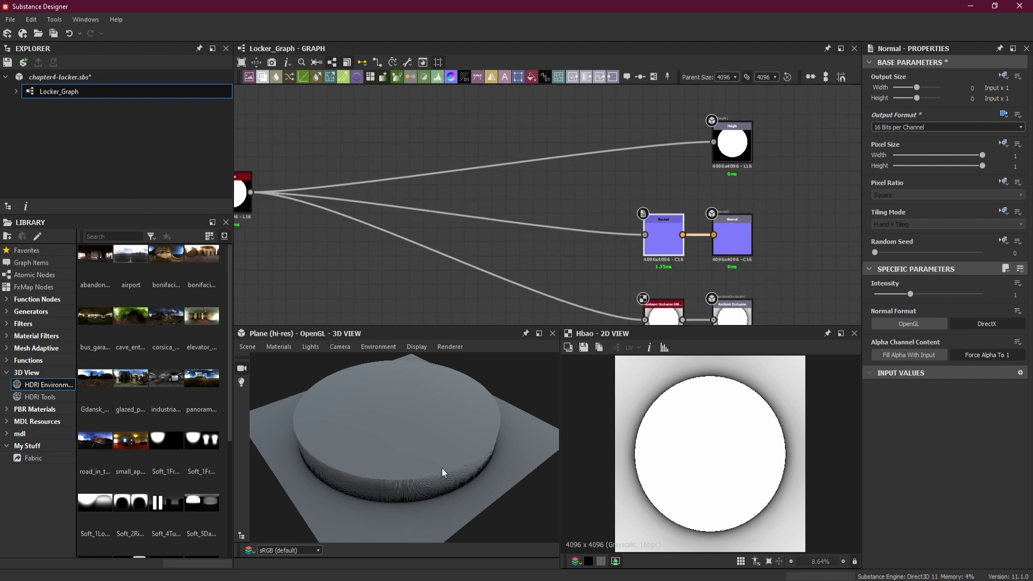
# Add a Blend node to the graph and place it beside the Shape node
pyautogui.scroll(2, 439, 477)
pyautogui.scroll(-5, 455, 411)
pyautogui.scroll(-2, 454, 418)
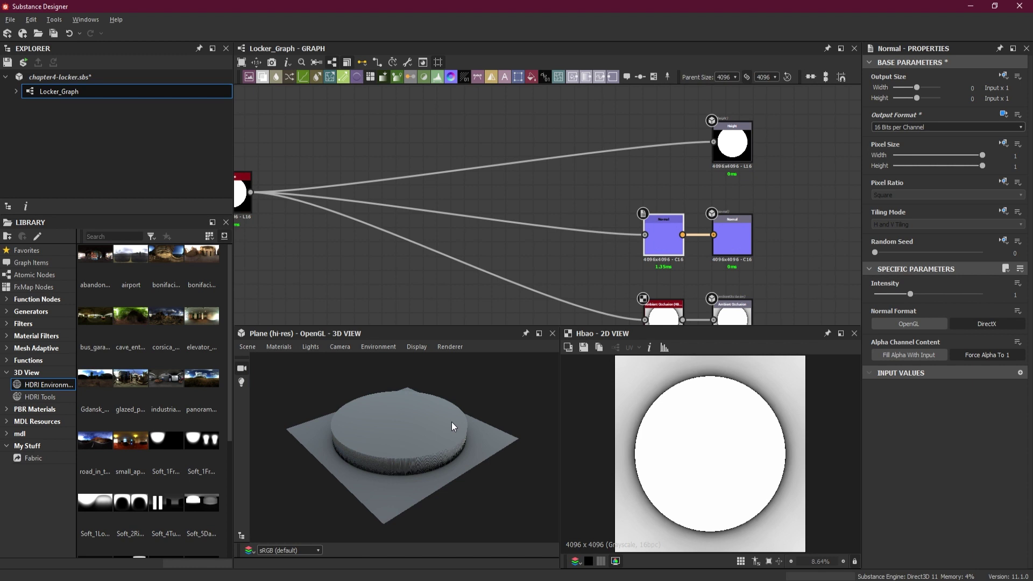
pyautogui.scroll(2, 451, 422)
pyautogui.scroll(-2, 441, 460)
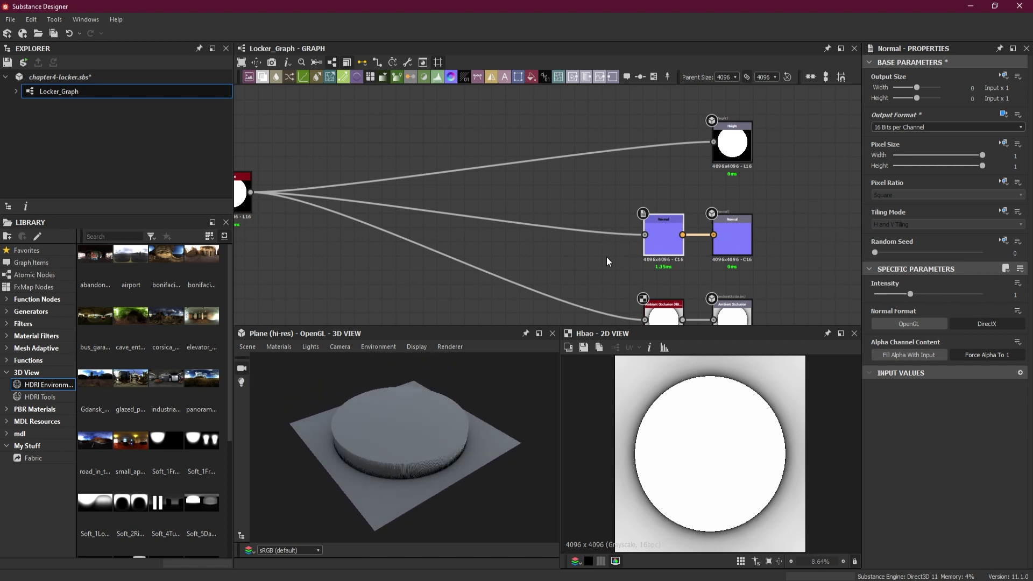
pyautogui.scroll(-4, 598, 258)
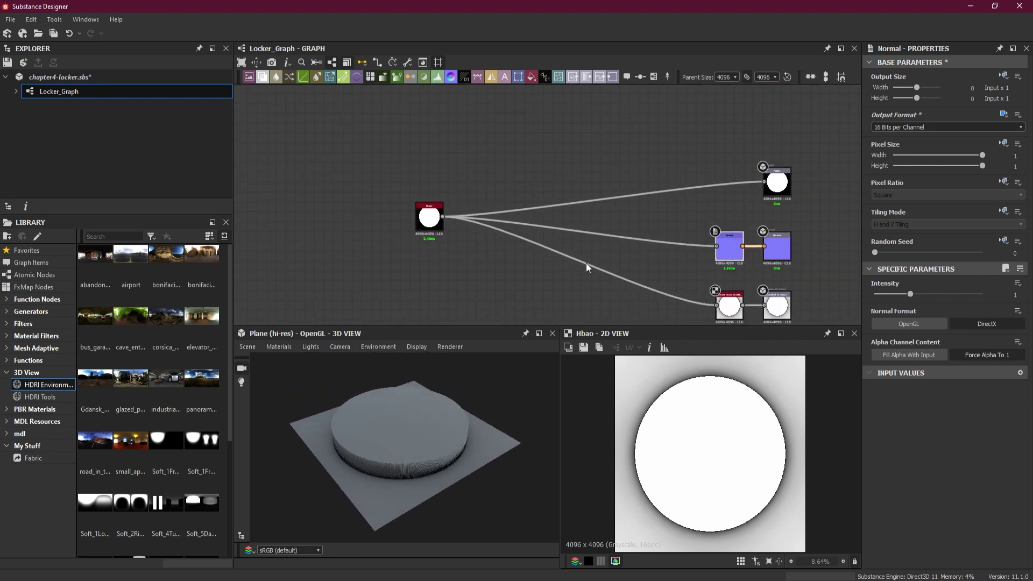
pyautogui.scroll(2, 549, 278)
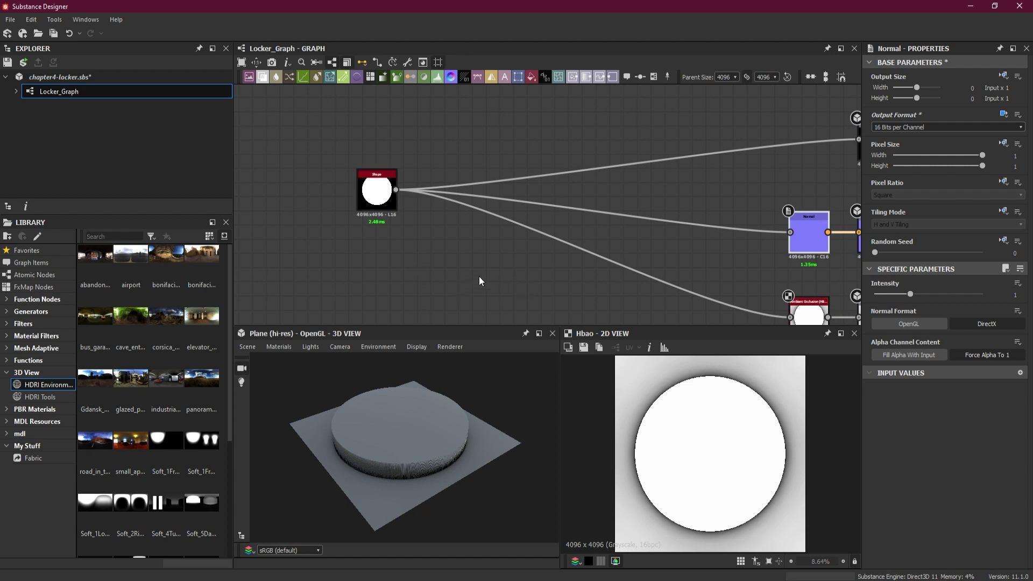
pyautogui.moveTo(479, 276); pyautogui.dragTo(442, 277, button='middle')
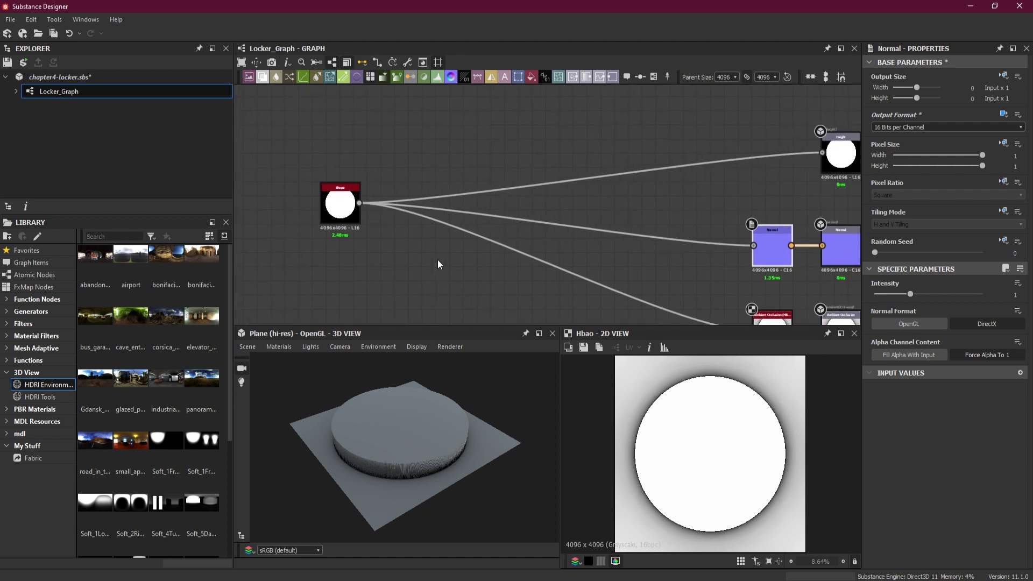
pyautogui.press('space')
pyautogui.click(482, 252)
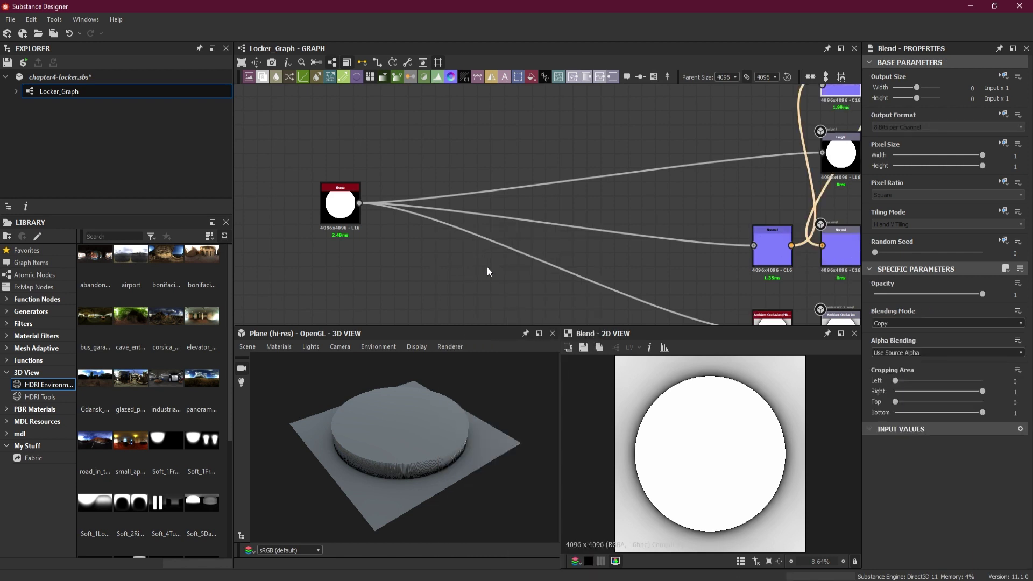
pyautogui.hotkey('ctrl', 'z')
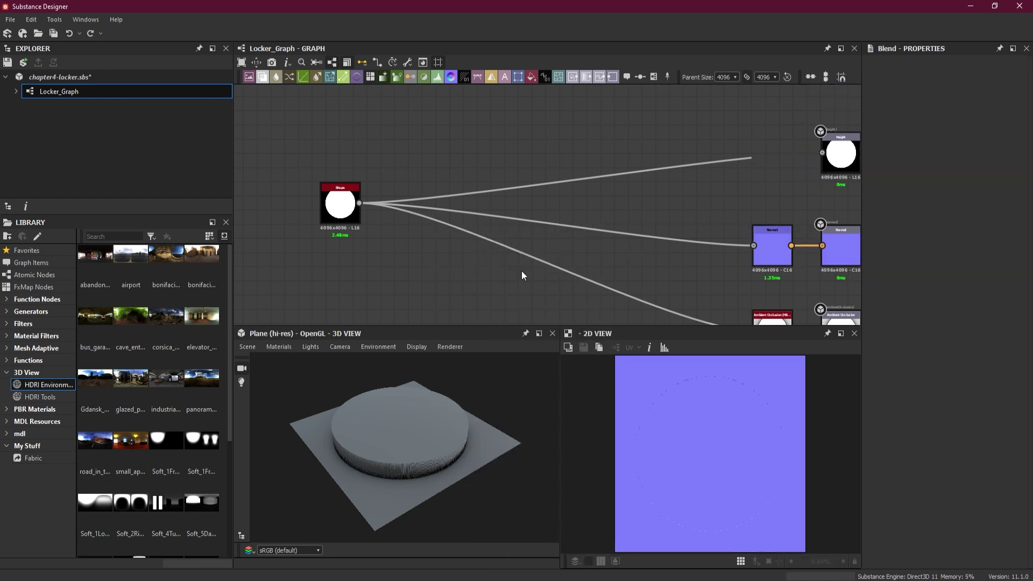
pyautogui.press('space')
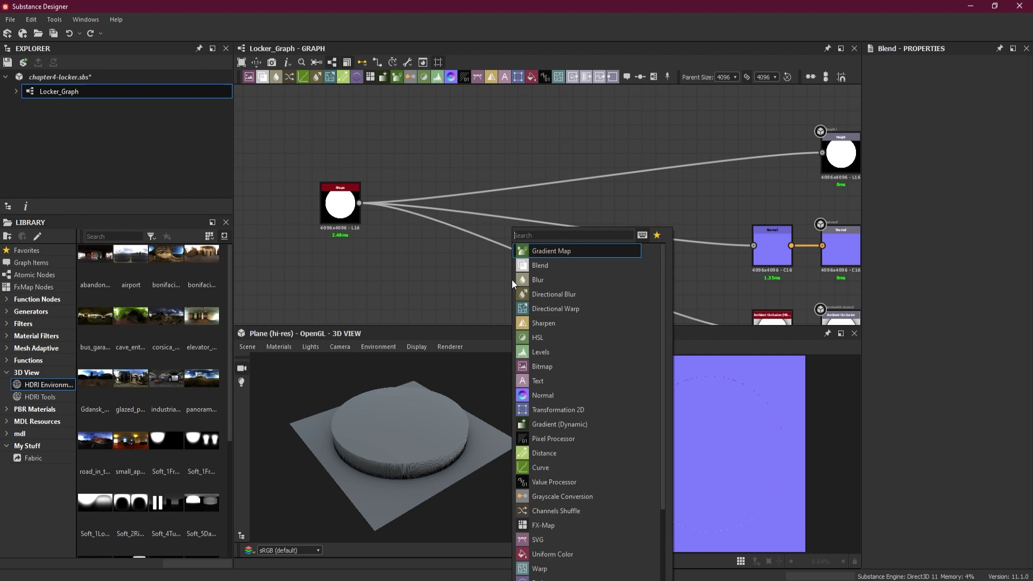
pyautogui.click(576, 266)
pyautogui.moveTo(535, 289); pyautogui.dragTo(457, 214)
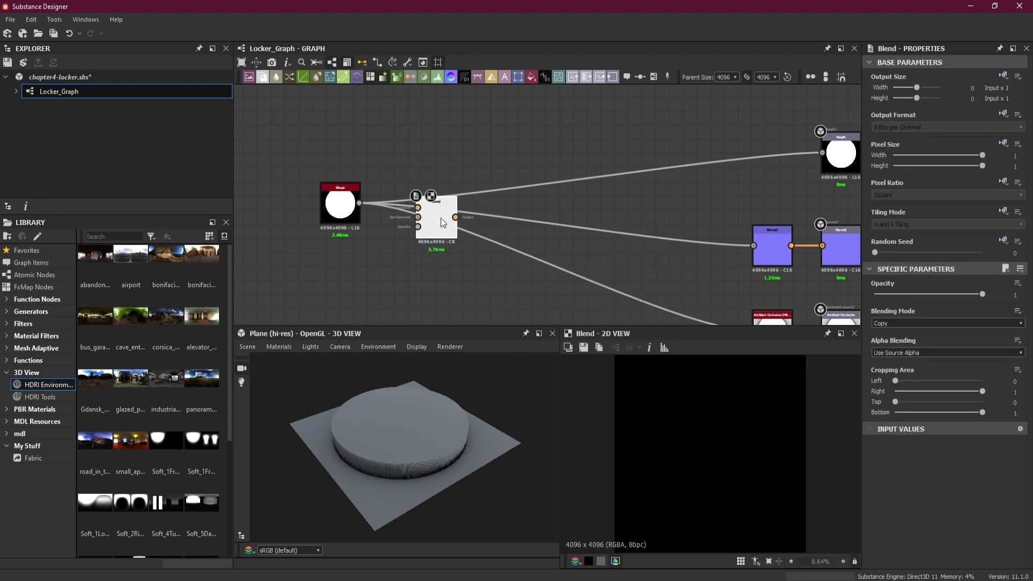
pyautogui.scroll(1, 401, 230)
# Shrink the Shape node's disc to scale 0.32
pyautogui.click(330, 202)
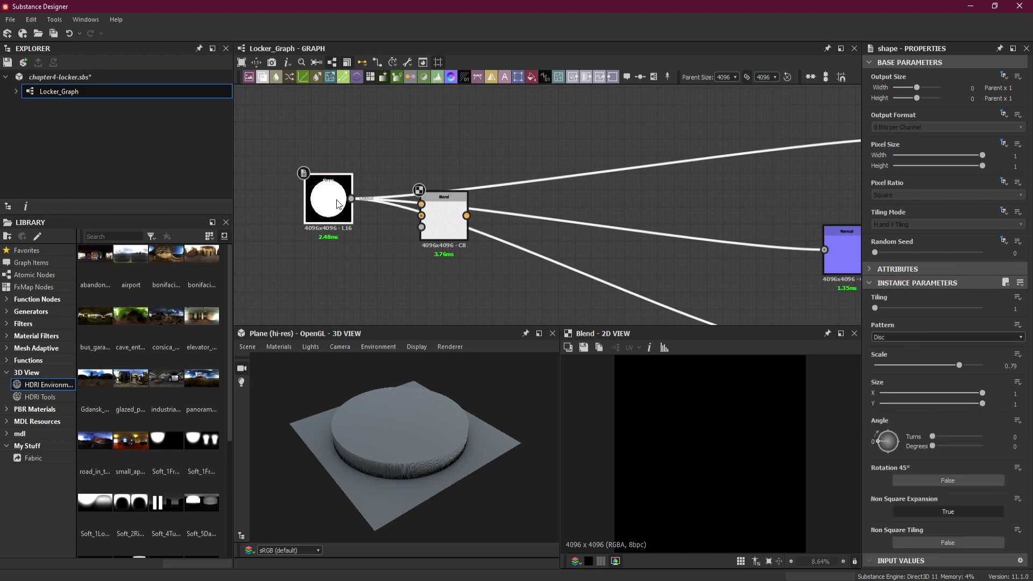
pyautogui.moveTo(958, 368); pyautogui.dragTo(909, 366)
pyautogui.moveTo(512, 403); pyautogui.dragTo(508, 436)
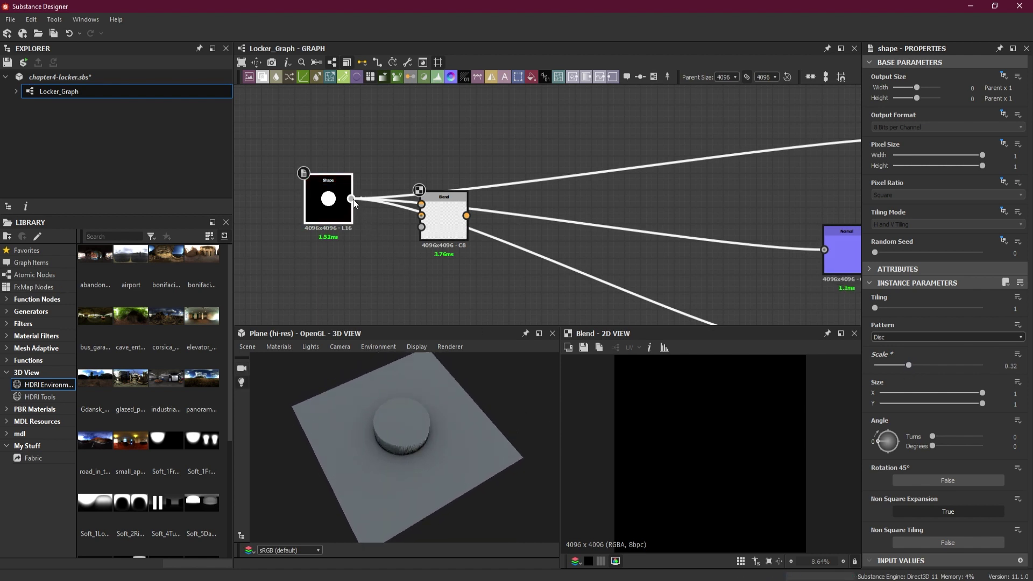
# Move Shape's outgoing links onto the Blend node and feed the disc into Blend's Foreground
pyautogui.keyDown('shift'); pyautogui.moveTo(351, 199); pyautogui.dragTo(467, 216); pyautogui.keyUp('shift')
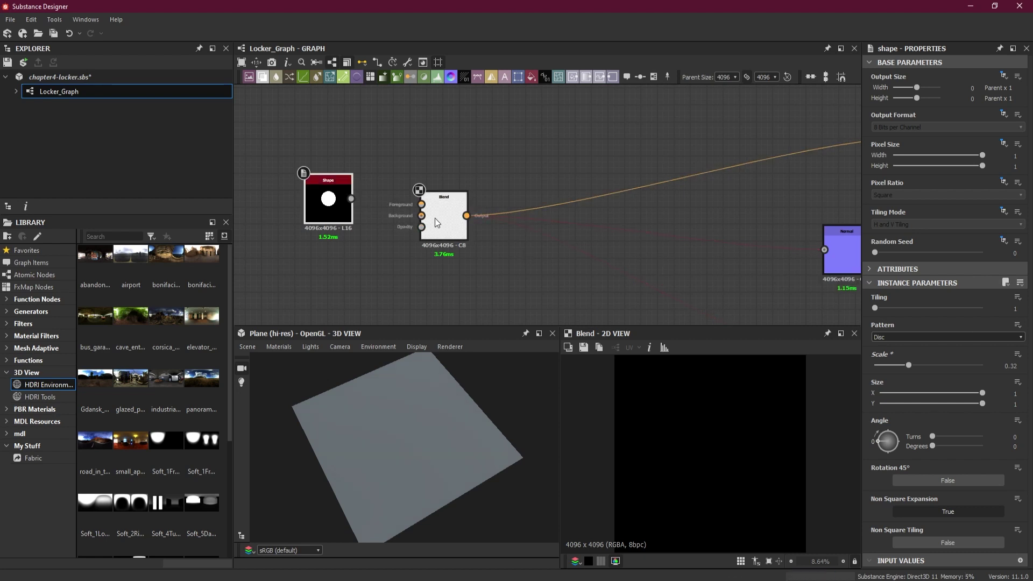
pyautogui.moveTo(368, 206); pyautogui.dragTo(422, 205)
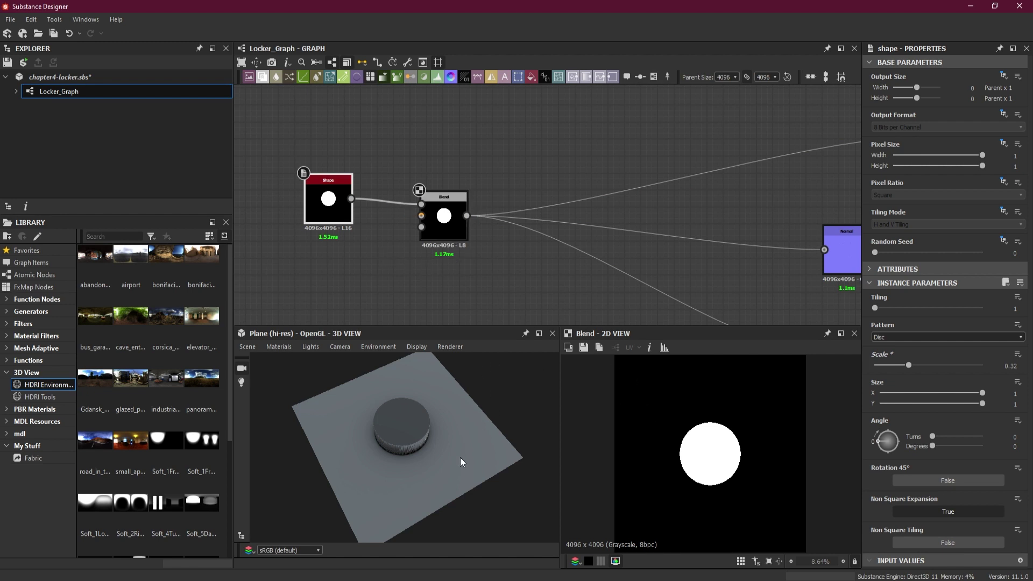
pyautogui.moveTo(460, 461); pyautogui.dragTo(411, 395)
pyautogui.moveTo(440, 299); pyautogui.dragTo(499, 264, button='middle')
pyautogui.scroll(2, 395, 189)
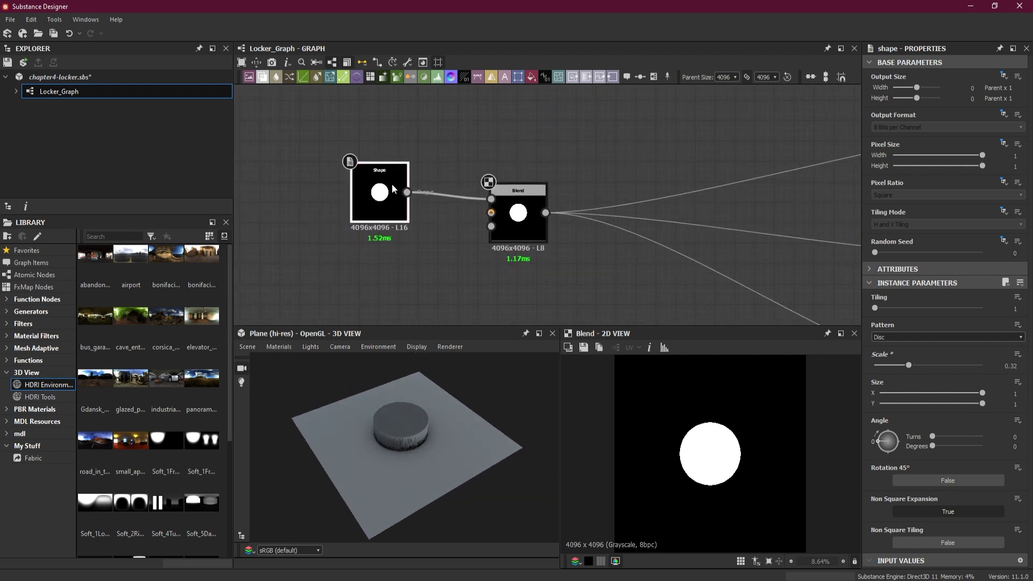
pyautogui.scroll(1, 392, 189)
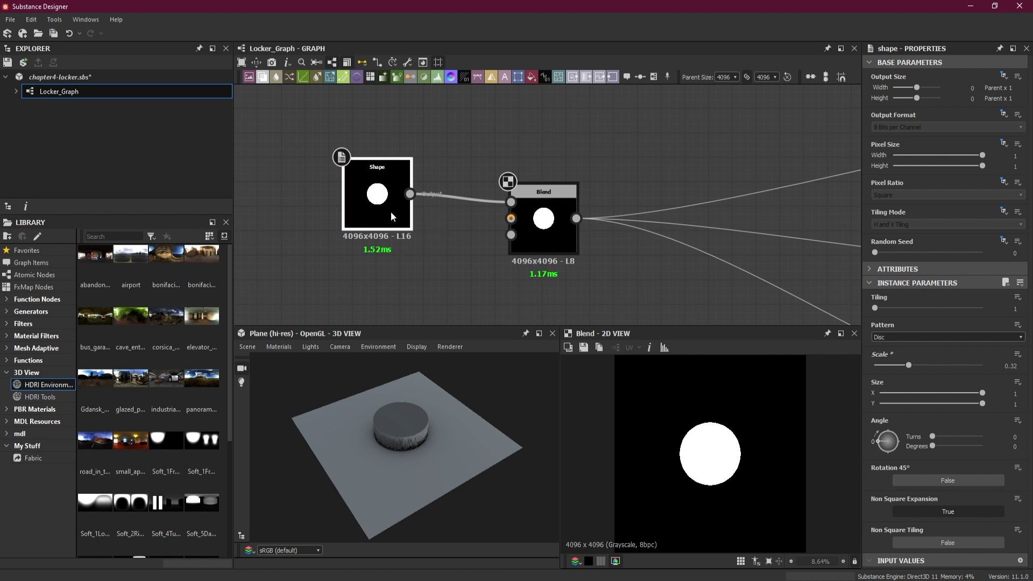
pyautogui.moveTo(391, 212); pyautogui.dragTo(338, 211)
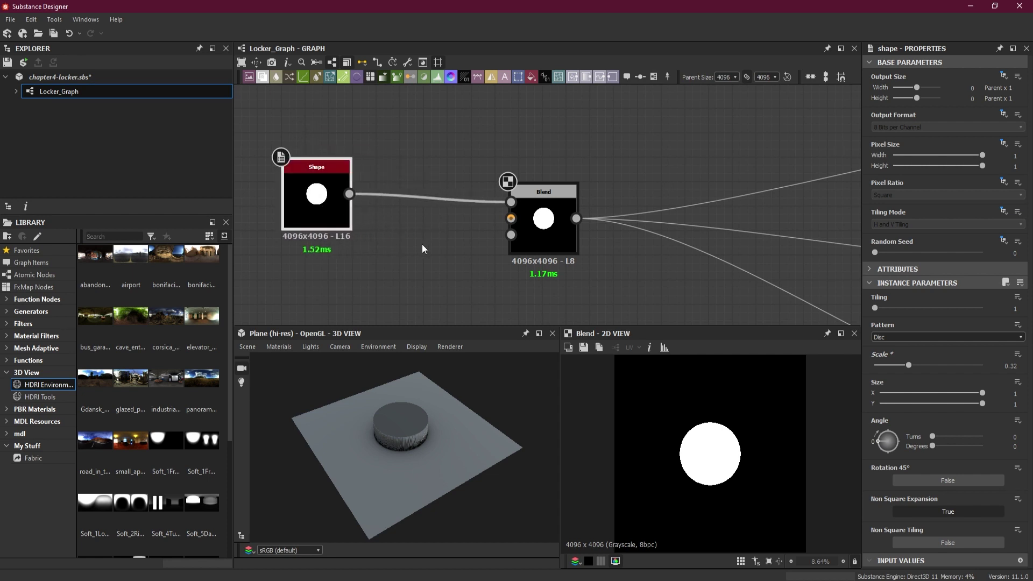
# Switch the Blend node's Blending Mode to Subtract, turning its output black
pyautogui.click(560, 227)
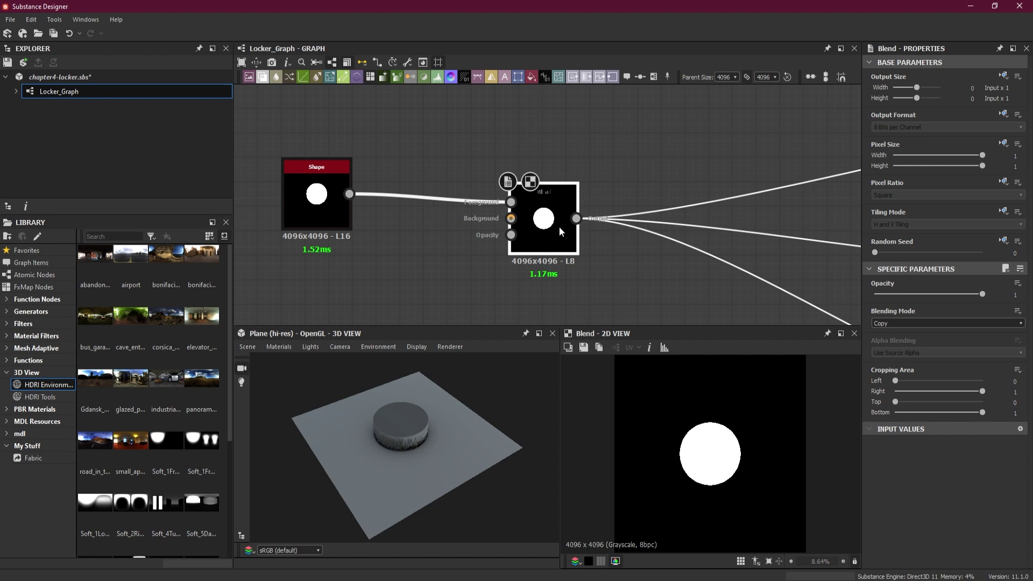
pyautogui.click(902, 324)
pyautogui.click(909, 339)
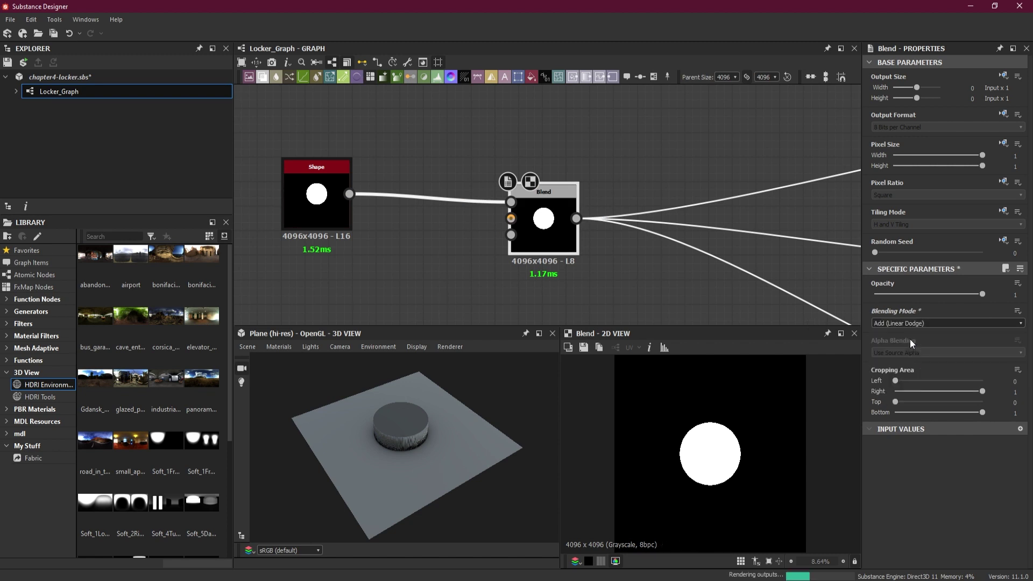
pyautogui.click(906, 321)
pyautogui.click(910, 346)
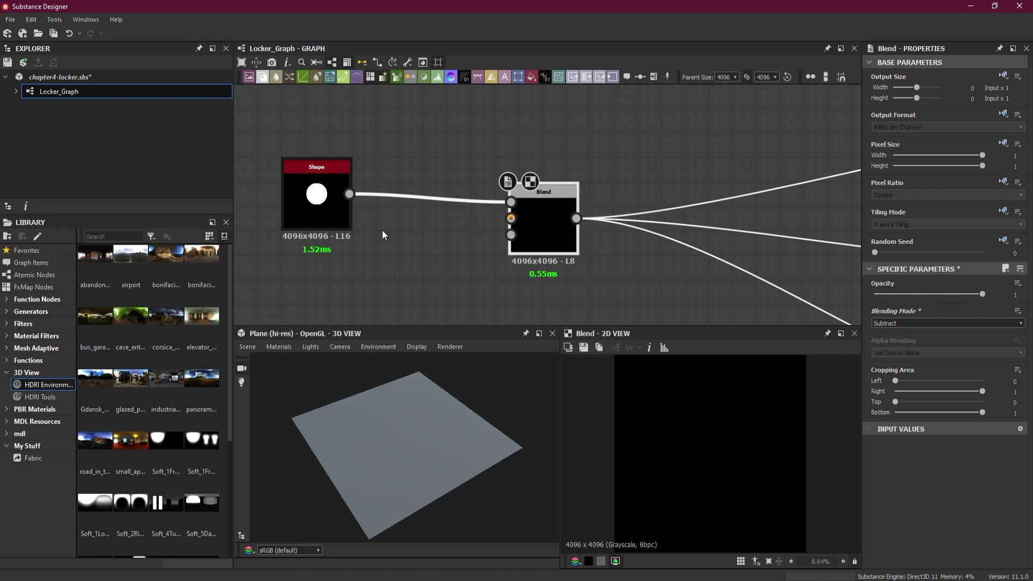
# Add a Uniform Color node (search 'un') and place it below the Shape node
pyautogui.scroll(-5, 383, 230)
pyautogui.moveTo(403, 265); pyautogui.dragTo(464, 246, button='middle')
pyautogui.scroll(2, 431, 235)
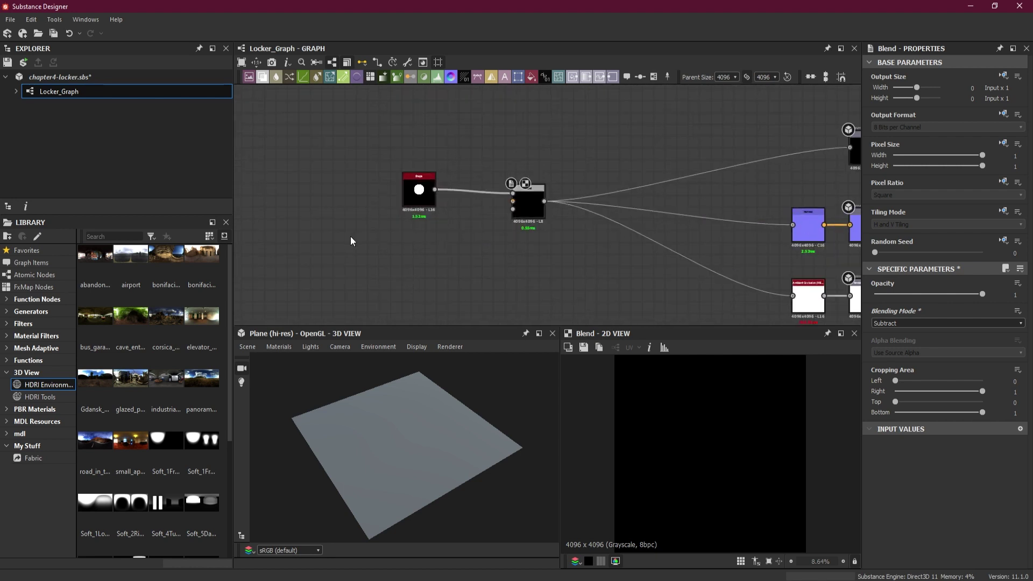
pyautogui.press('space')
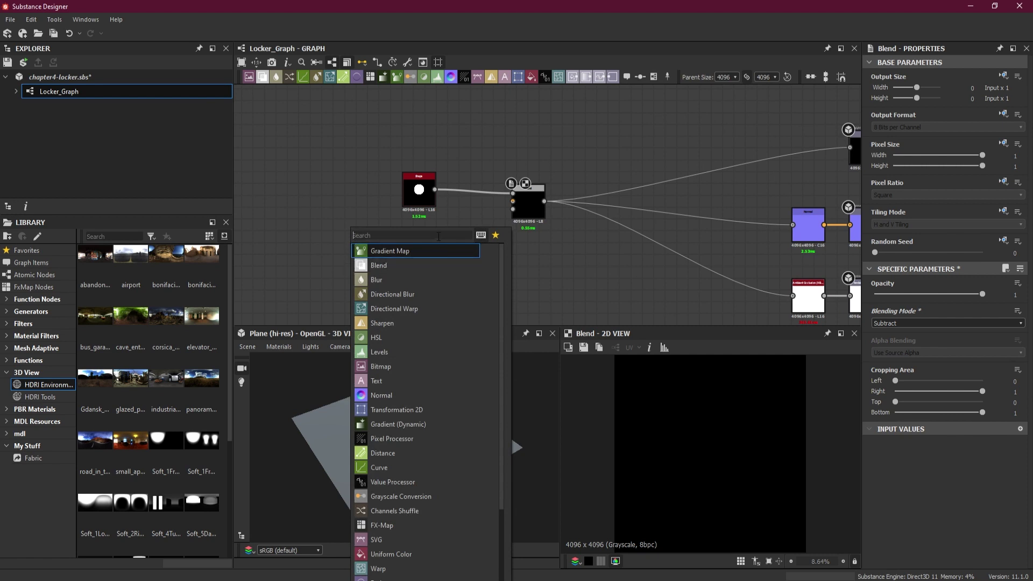
pyautogui.write('un')
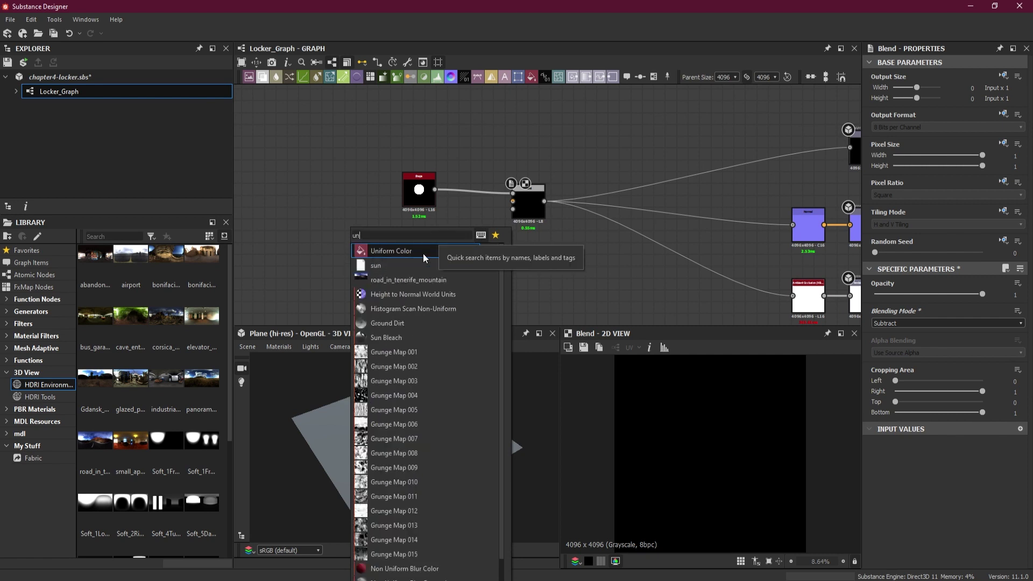
pyautogui.click(423, 251)
pyautogui.moveTo(352, 239); pyautogui.dragTo(557, 169)
pyautogui.scroll(3, 459, 248)
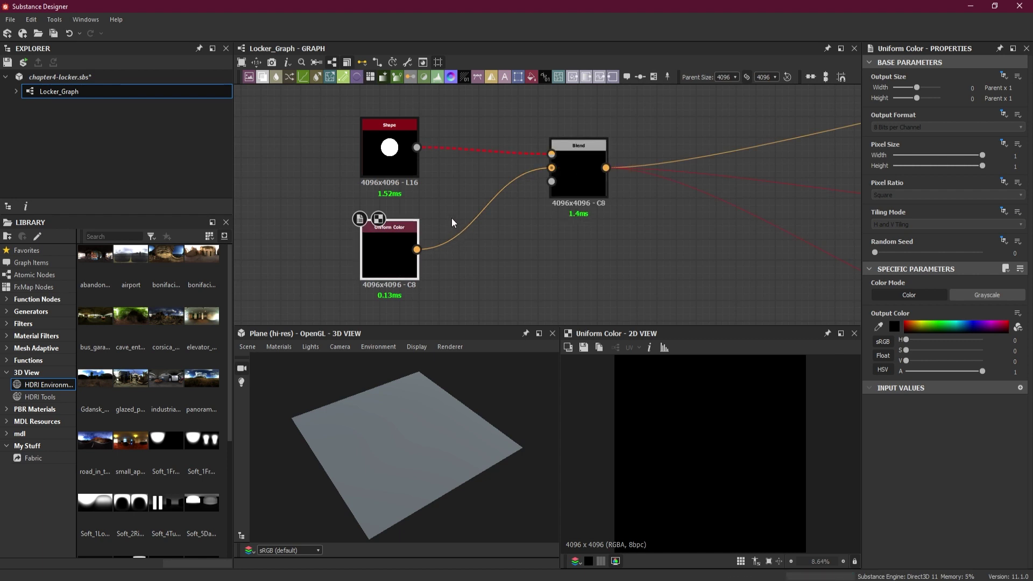
pyautogui.scroll(1, 451, 218)
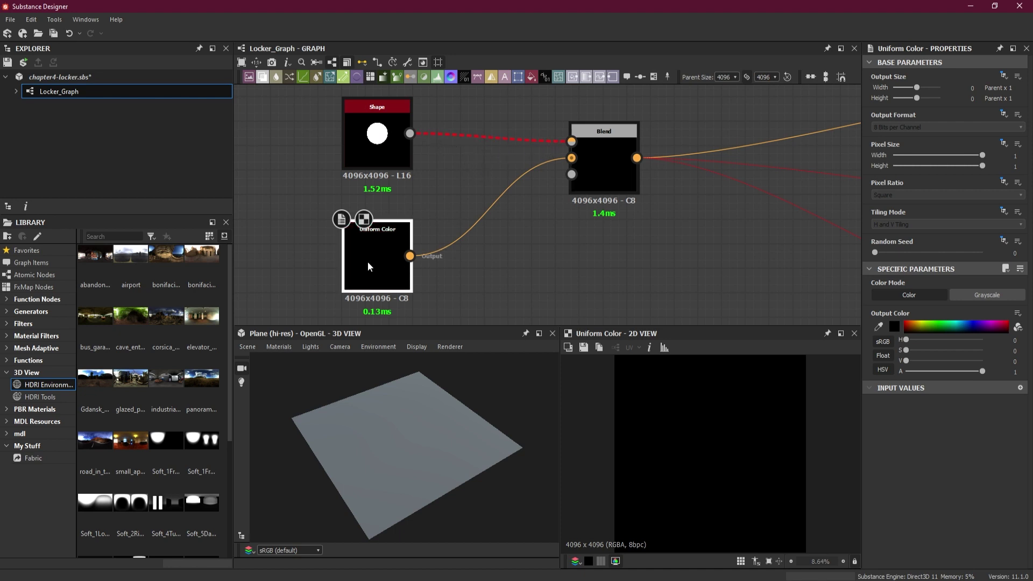
# Set the Uniform Color's Color Mode to Grayscale and check the Blend node's settings
pyautogui.click(974, 296)
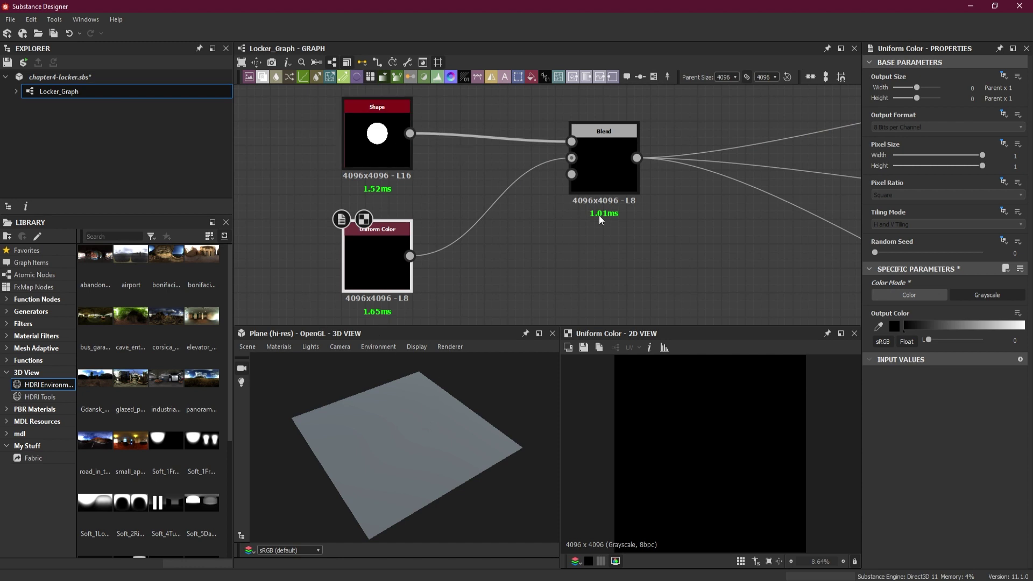
pyautogui.click(606, 162)
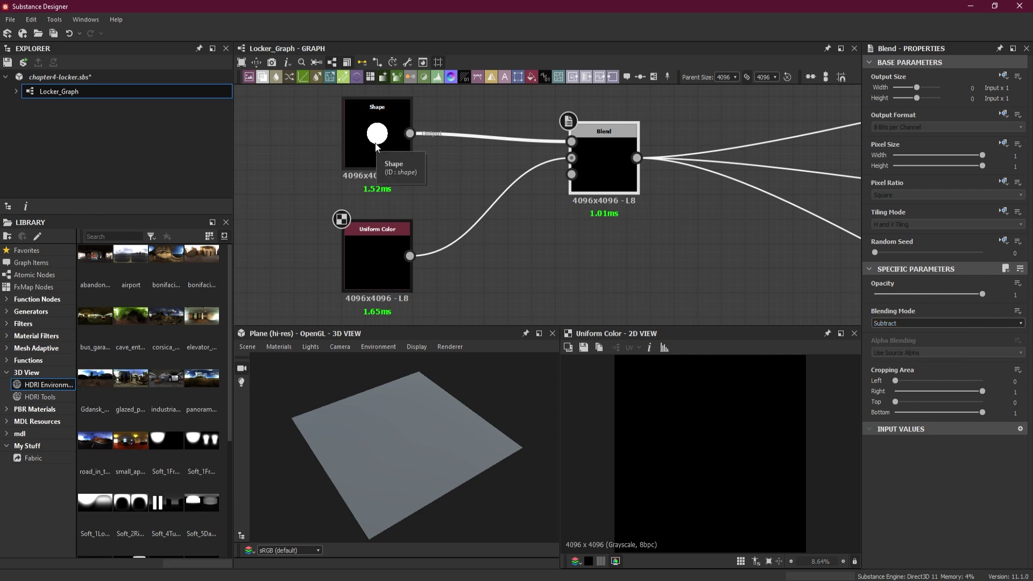
pyautogui.click(374, 255)
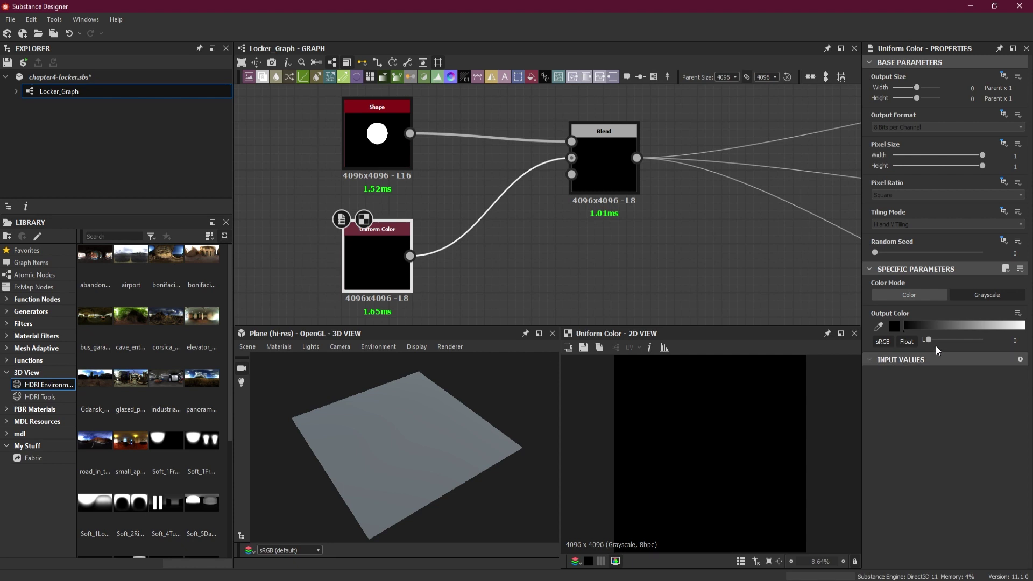
# Make the Uniform Color white (value 1) and orbit the 3D view to inspect the sunken hole
pyautogui.moveTo(929, 341); pyautogui.dragTo(989, 340)
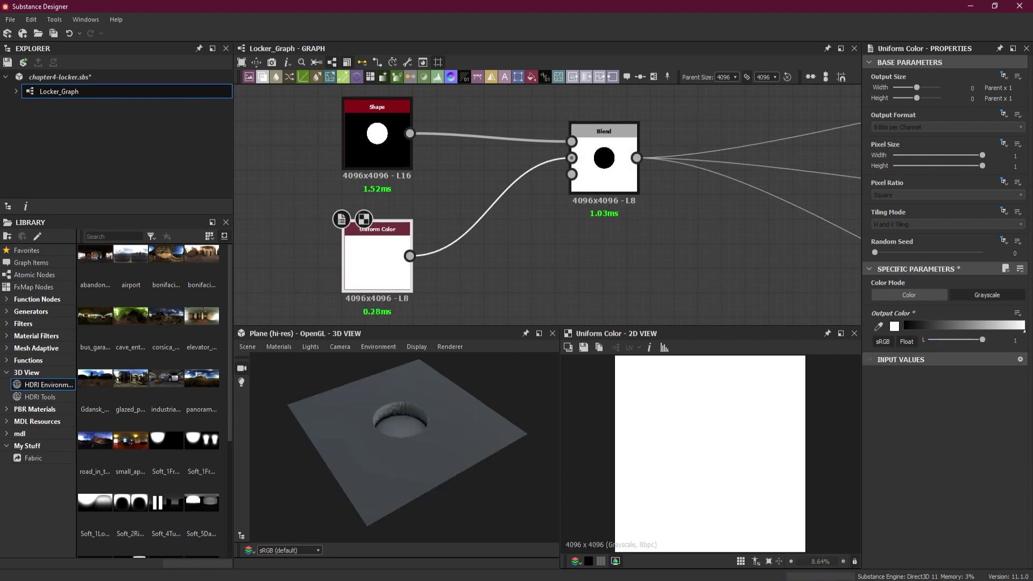
pyautogui.scroll(3, 408, 418)
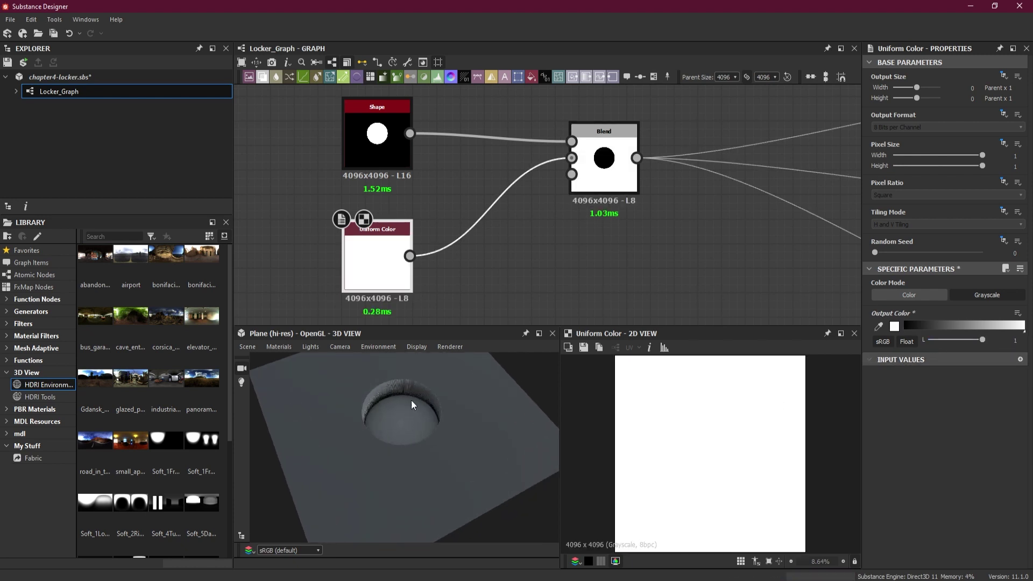
pyautogui.moveTo(412, 404); pyautogui.dragTo(473, 425)
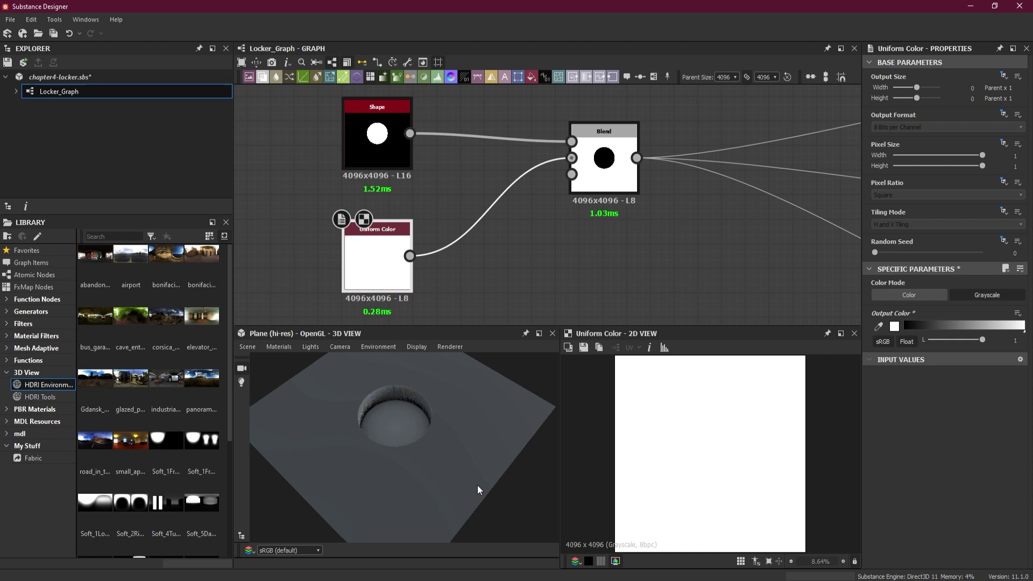
pyautogui.moveTo(479, 492); pyautogui.dragTo(480, 476)
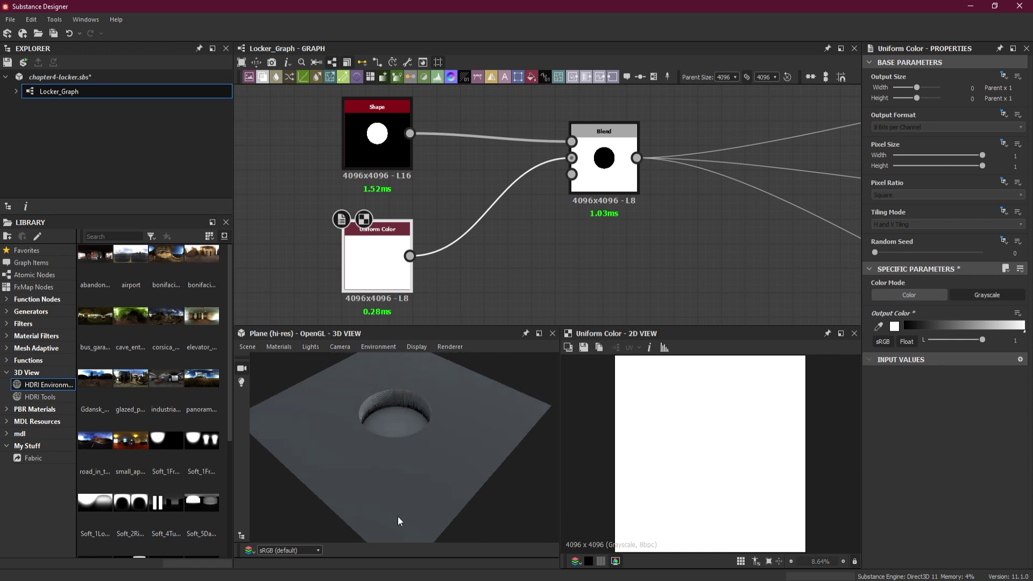
pyautogui.moveTo(420, 410); pyautogui.dragTo(441, 506)
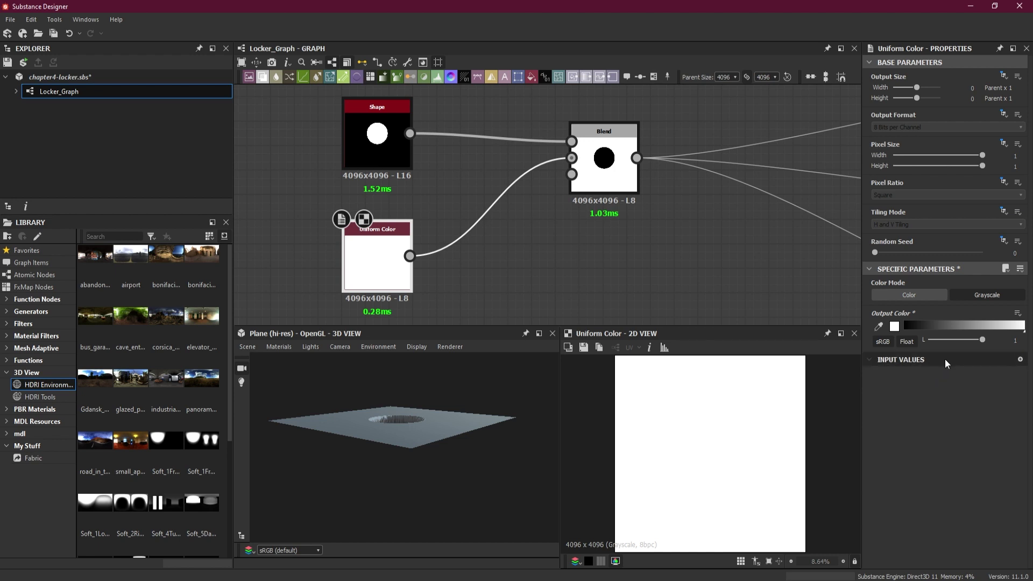
pyautogui.click(598, 191)
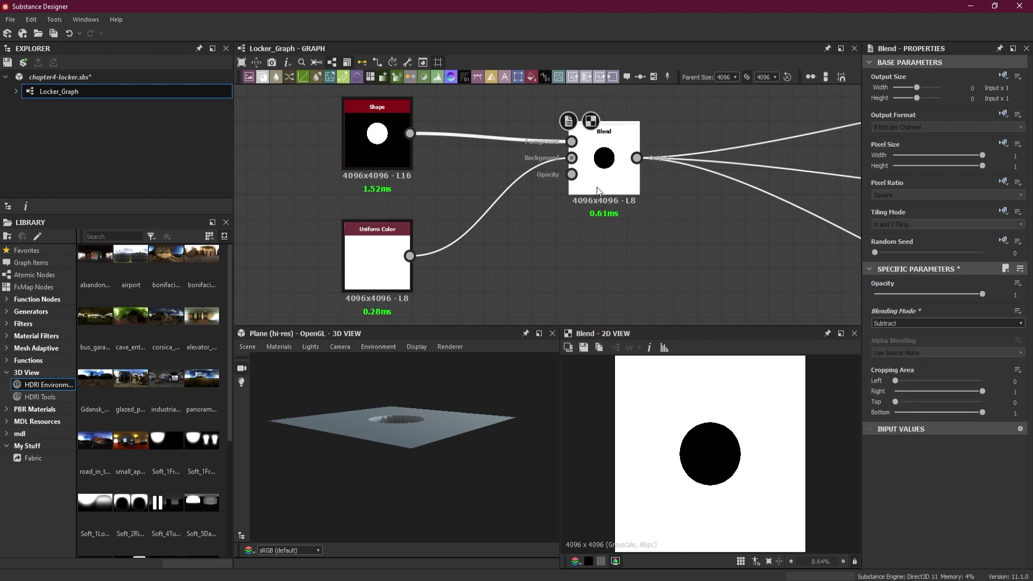
pyautogui.click(922, 323)
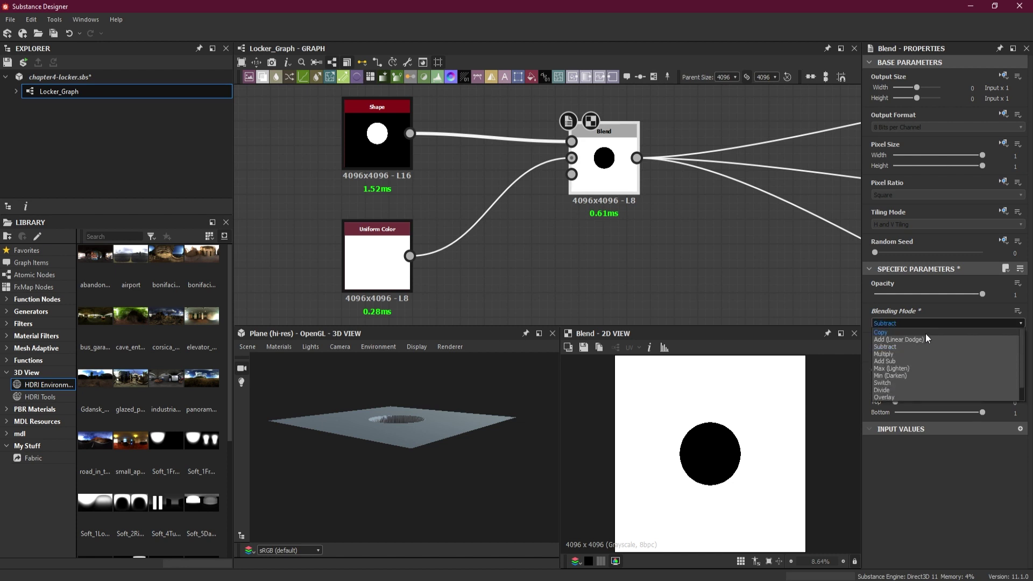
pyautogui.click(928, 340)
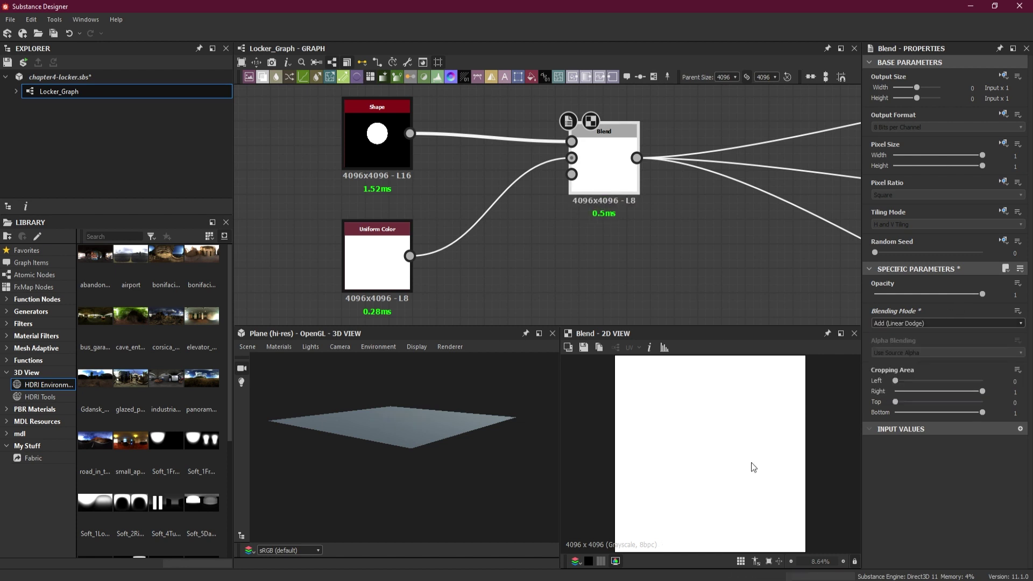
pyautogui.moveTo(478, 497); pyautogui.dragTo(442, 408)
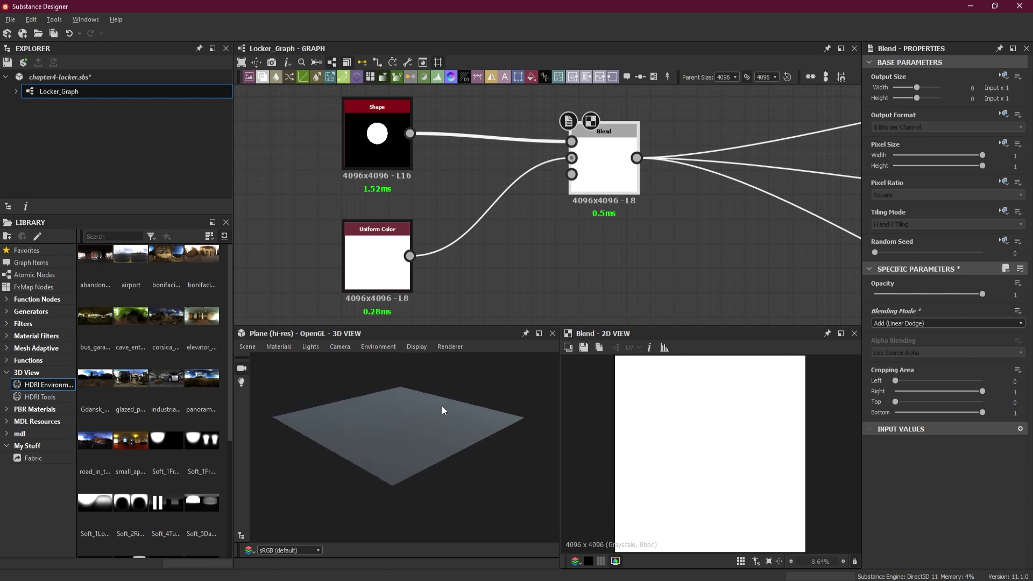
pyautogui.click(932, 324)
pyautogui.click(925, 346)
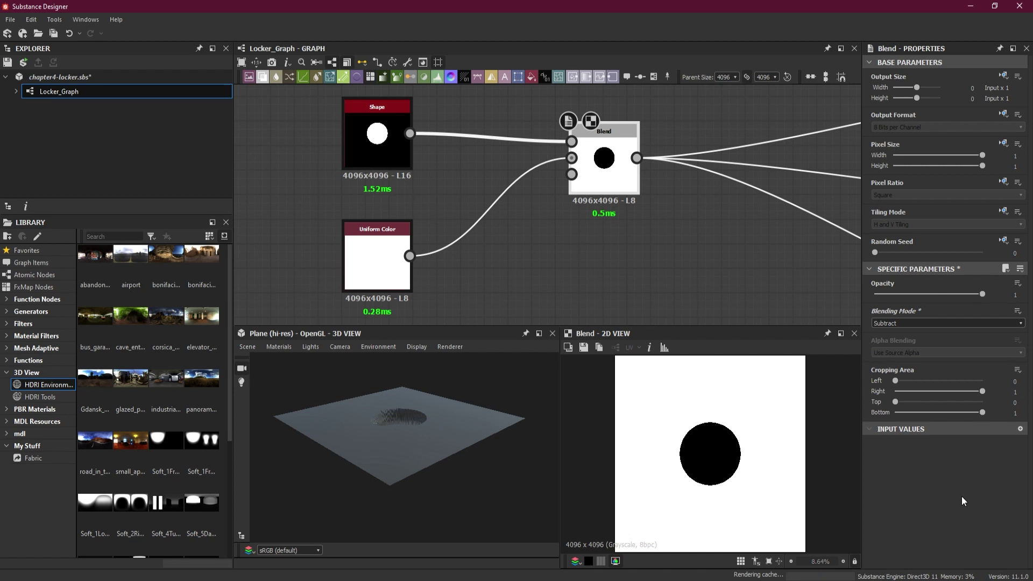
pyautogui.moveTo(484, 448); pyautogui.dragTo(451, 445)
pyautogui.click(401, 276)
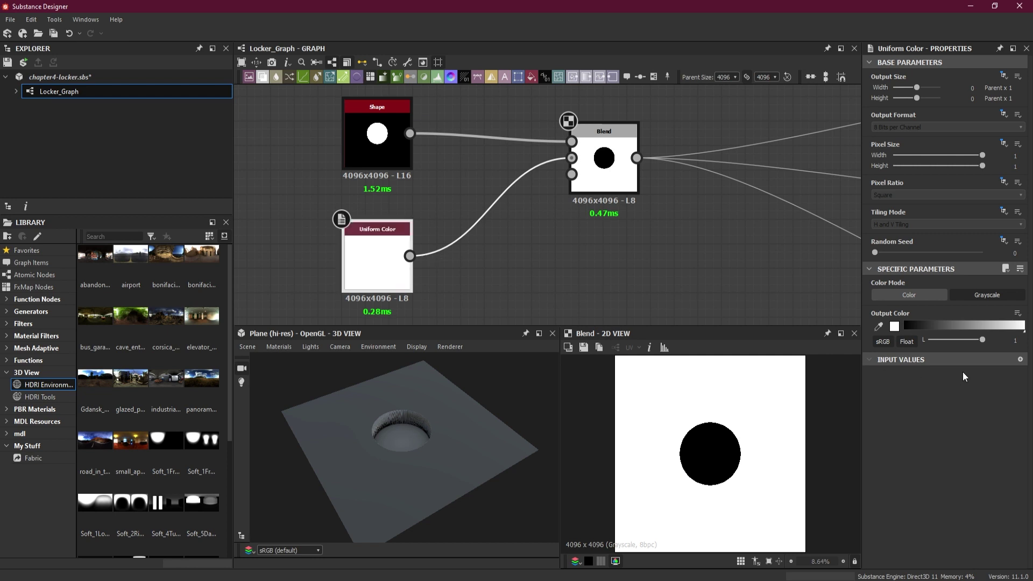
# Set the Uniform Color's lightness value to 0.5 mid grey
pyautogui.doubleClick(1016, 340)
pyautogui.write('0.5')
pyautogui.press('Return')
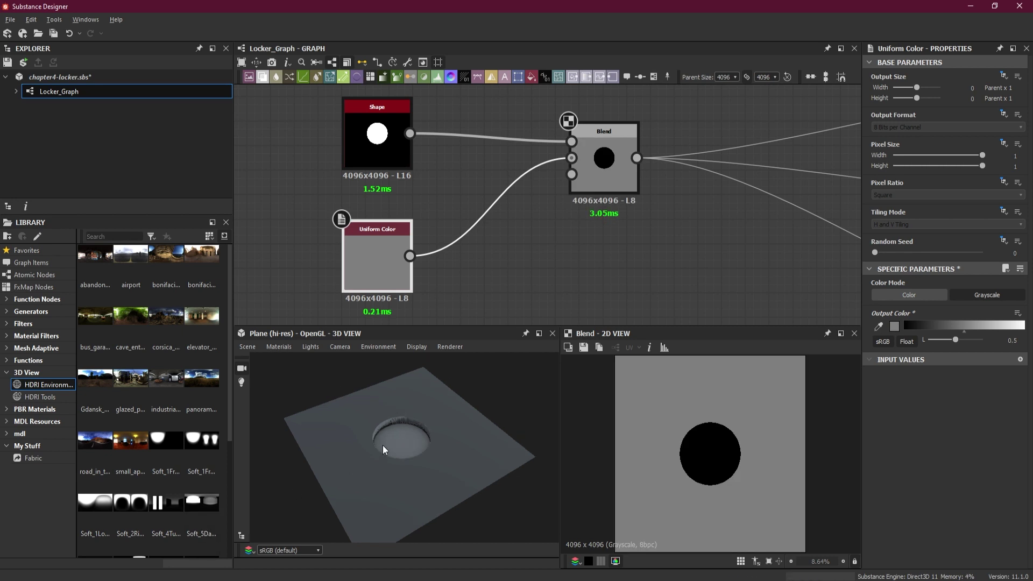
pyautogui.scroll(3, 382, 422)
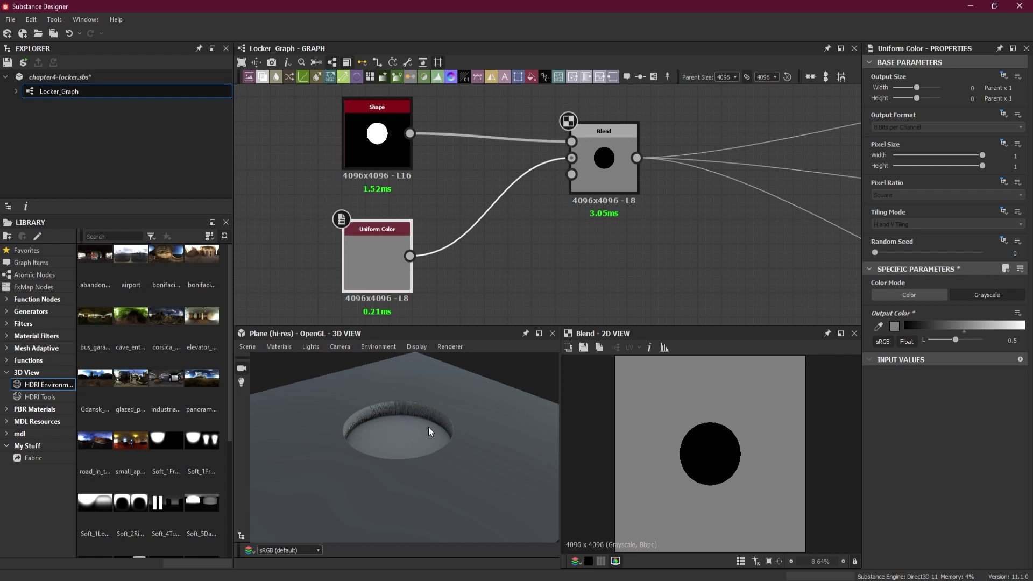
# Change the Blend node's Blending Mode to Add (Linear Dodge) to raise the disc
pyautogui.click(603, 192)
pyautogui.click(955, 322)
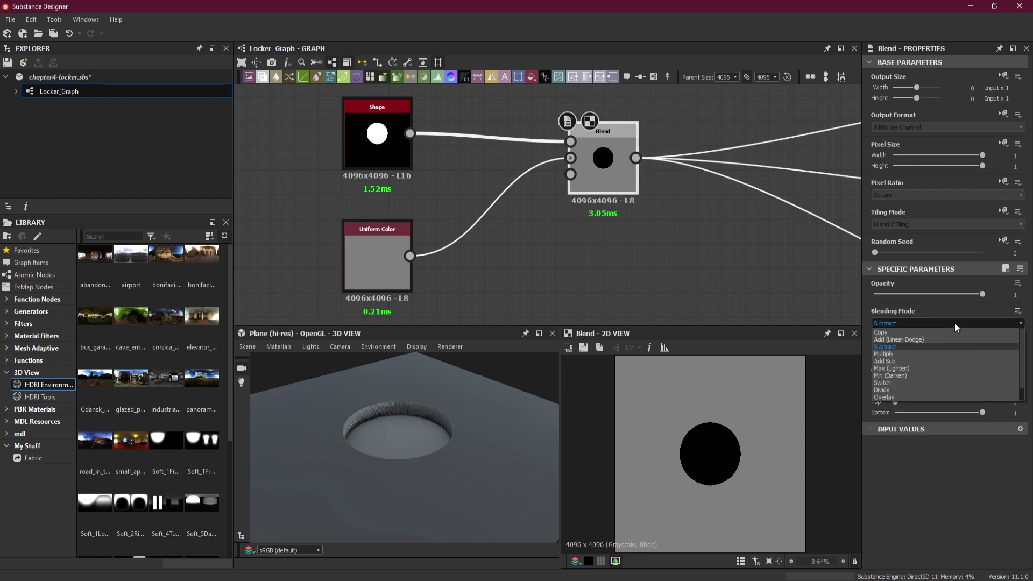
pyautogui.click(929, 340)
pyautogui.moveTo(380, 416)
pyautogui.mouseDown()
pyautogui.moveTo(411, 432)
pyautogui.moveTo(418, 387)
pyautogui.mouseUp()
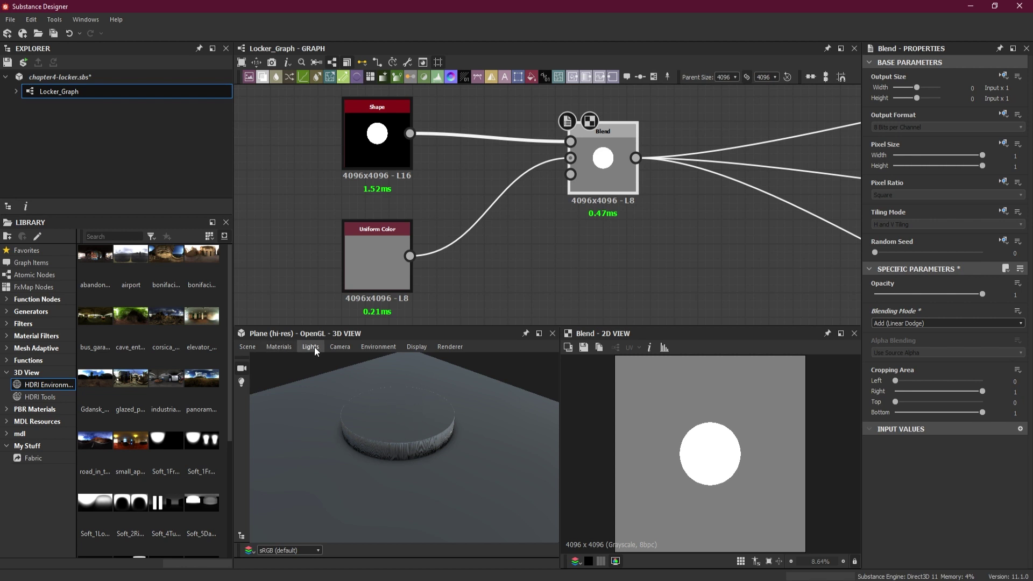
# Open the Default preview material's settings from the 3D view's Materials menu
pyautogui.click(289, 348)
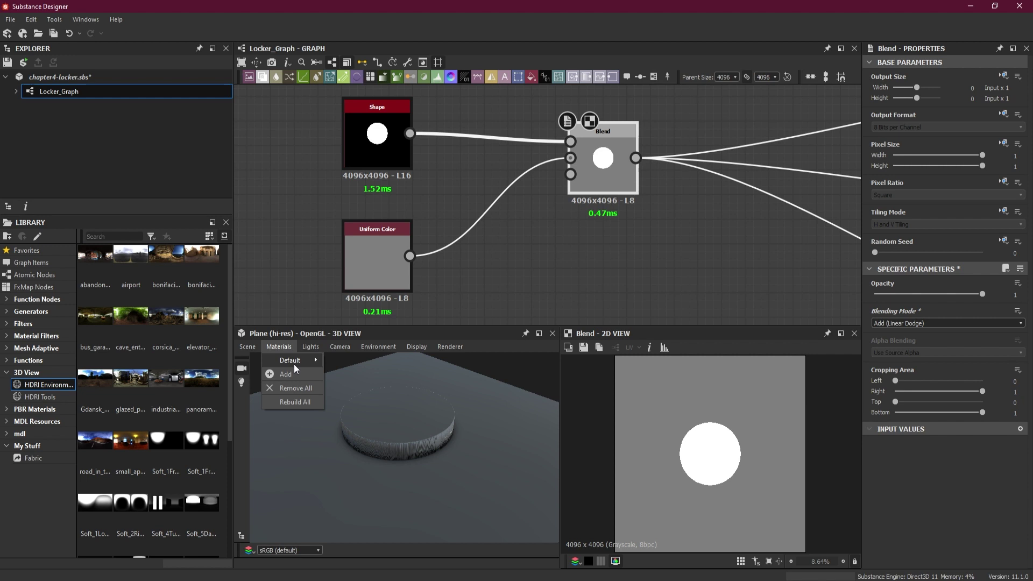
pyautogui.moveTo(294, 362)
pyautogui.moveTo(416, 415)
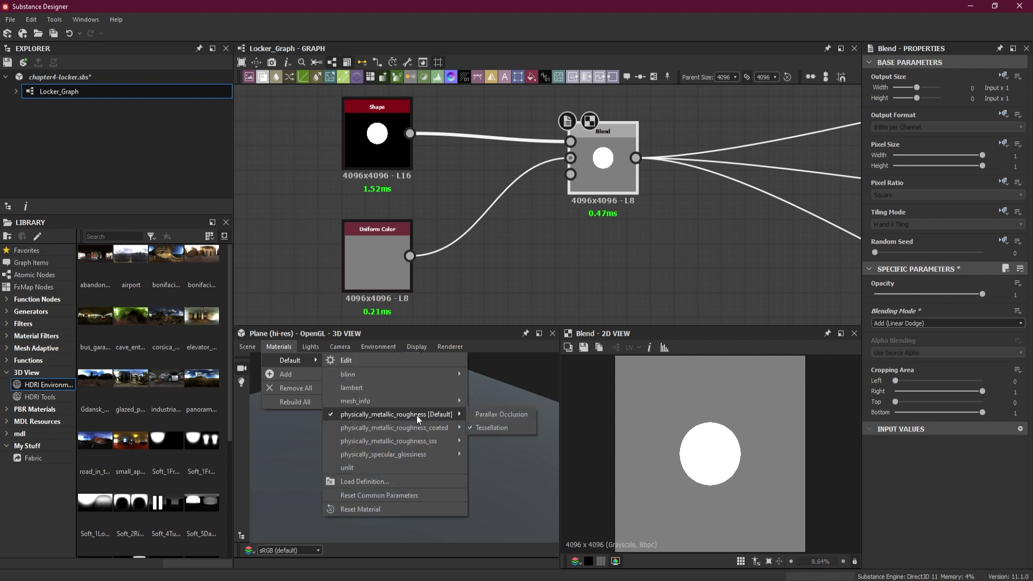
pyautogui.click(365, 372)
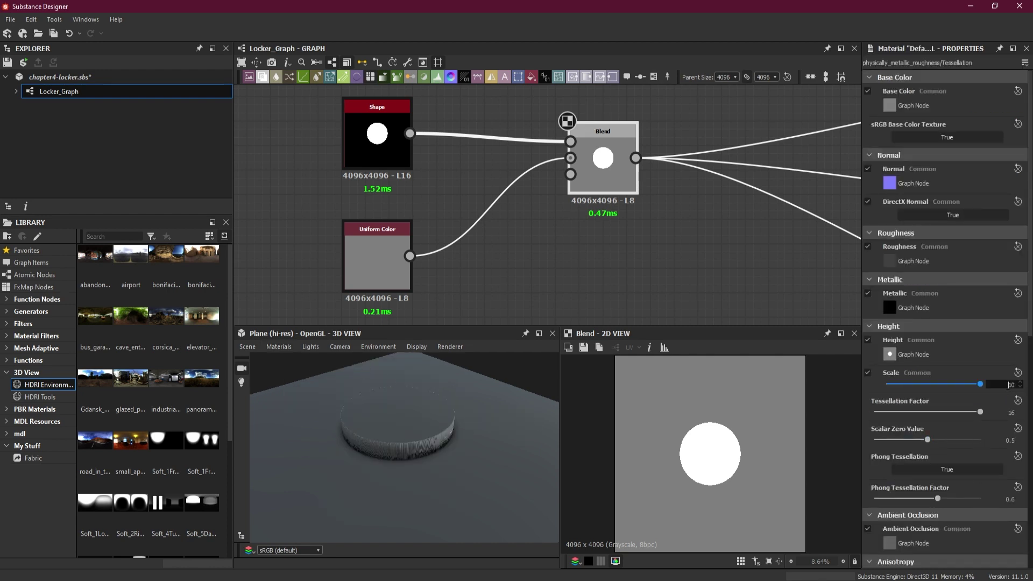
# Set the preview material's Height Scale to 15, then 20, and orbit to view the tall cylinder
pyautogui.click(1010, 385)
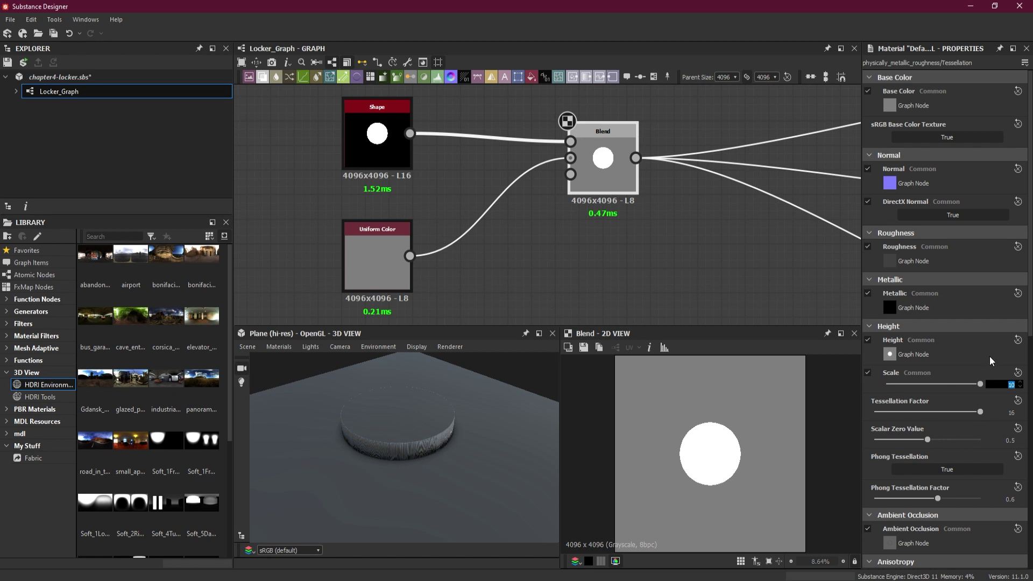
pyautogui.write('15')
pyautogui.press('Return')
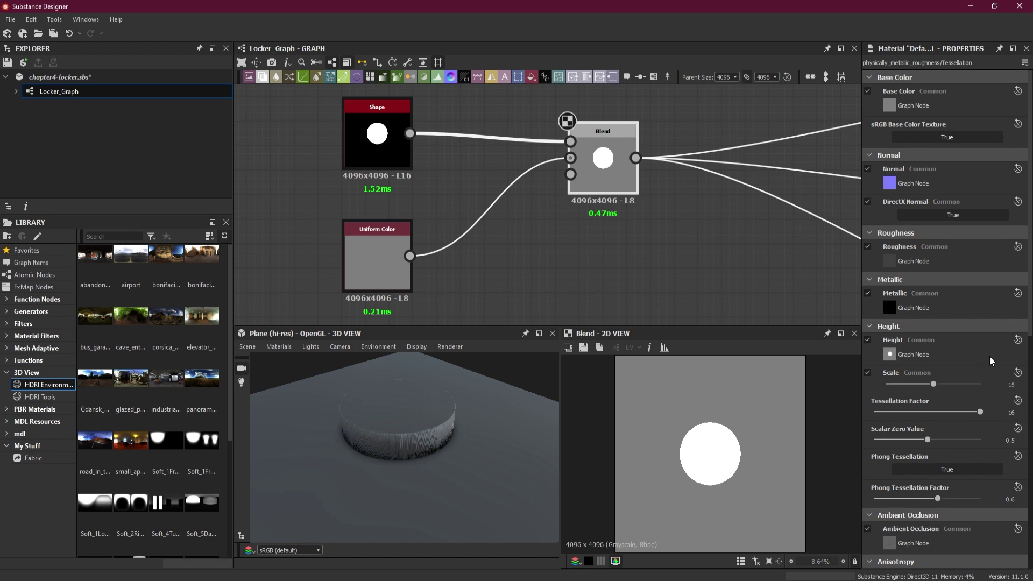
pyautogui.click(1004, 385)
pyautogui.write('20')
pyautogui.press('Return')
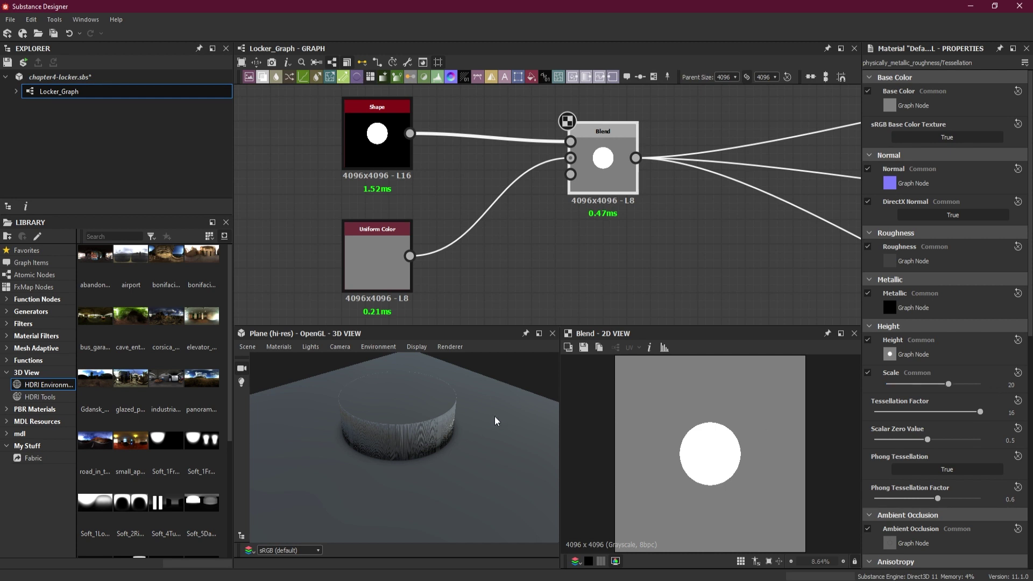
pyautogui.moveTo(453, 422); pyautogui.dragTo(450, 454)
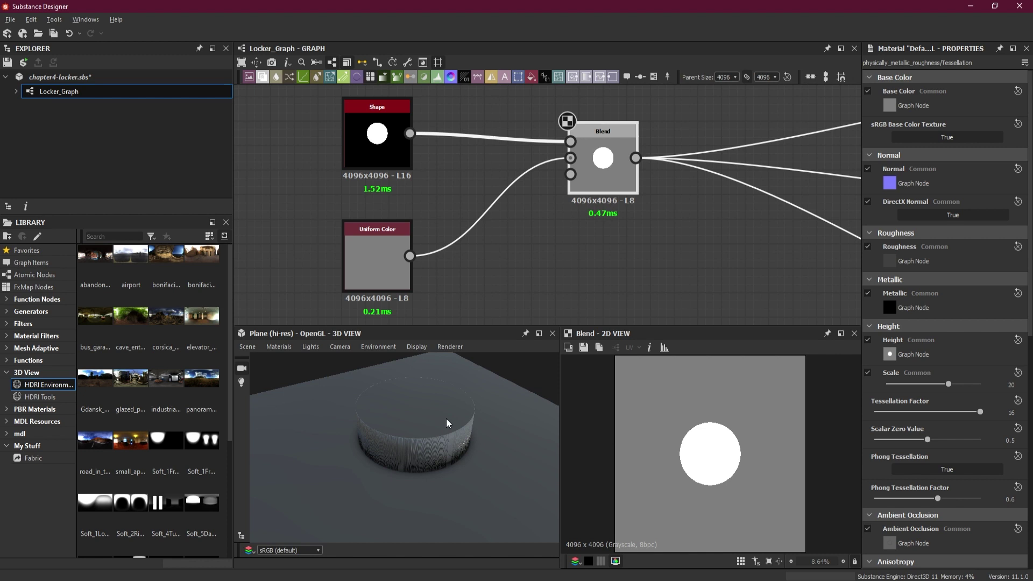
pyautogui.moveTo(447, 419); pyautogui.dragTo(447, 409)
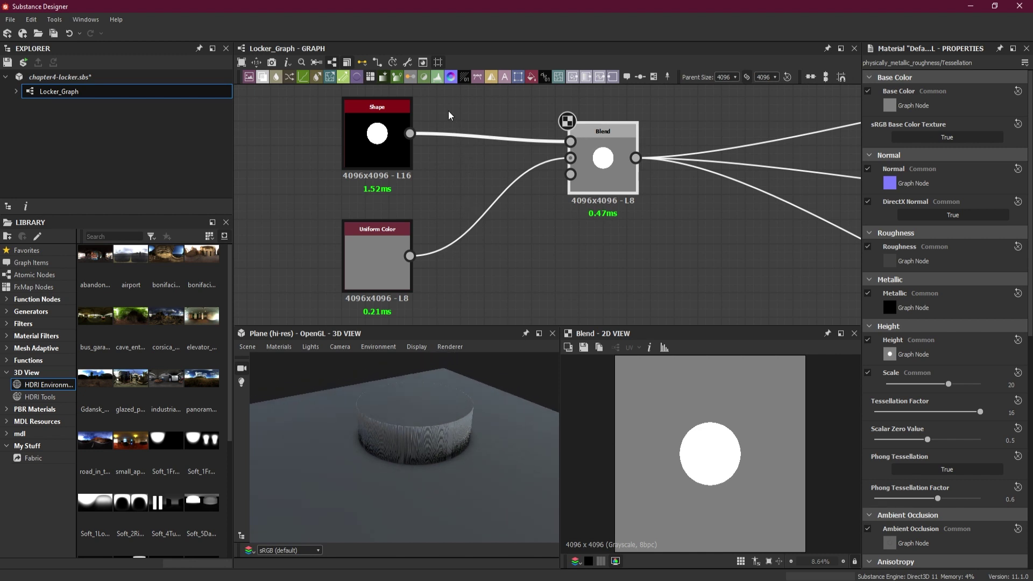
pyautogui.moveTo(449, 115); pyautogui.dragTo(469, 155)
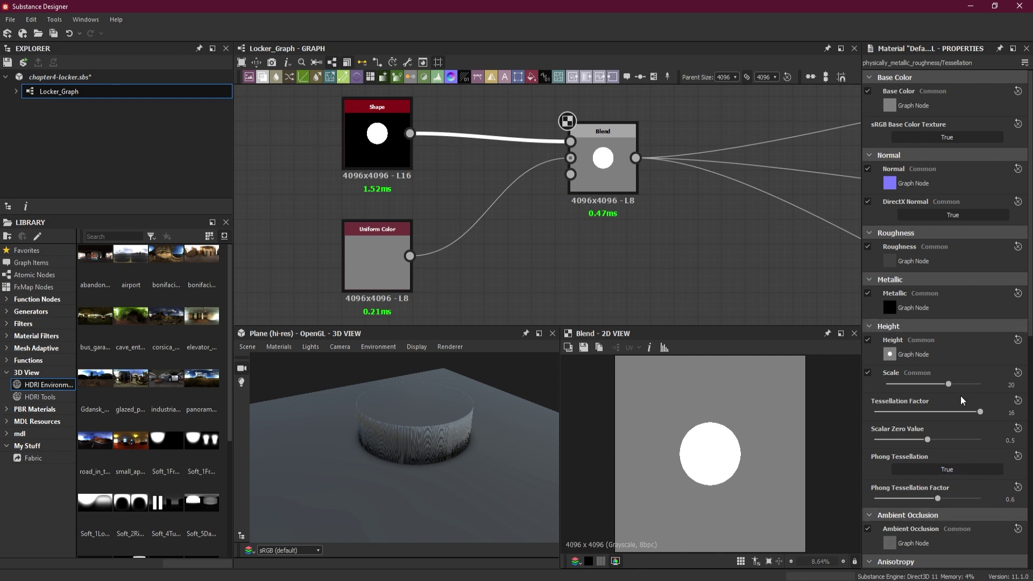
pyautogui.click(385, 146)
pyautogui.click(385, 143)
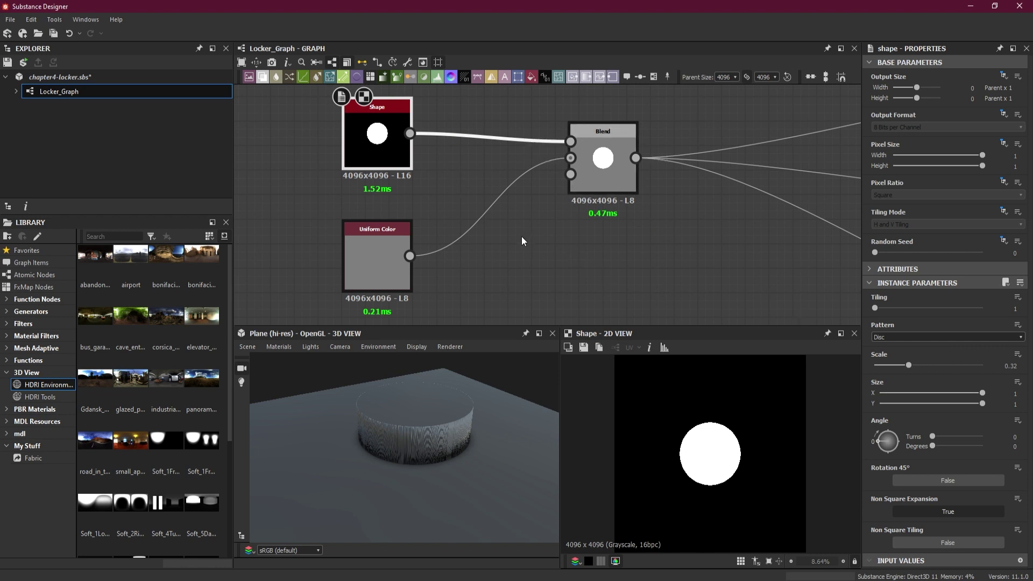
pyautogui.moveTo(467, 201); pyautogui.dragTo(493, 244)
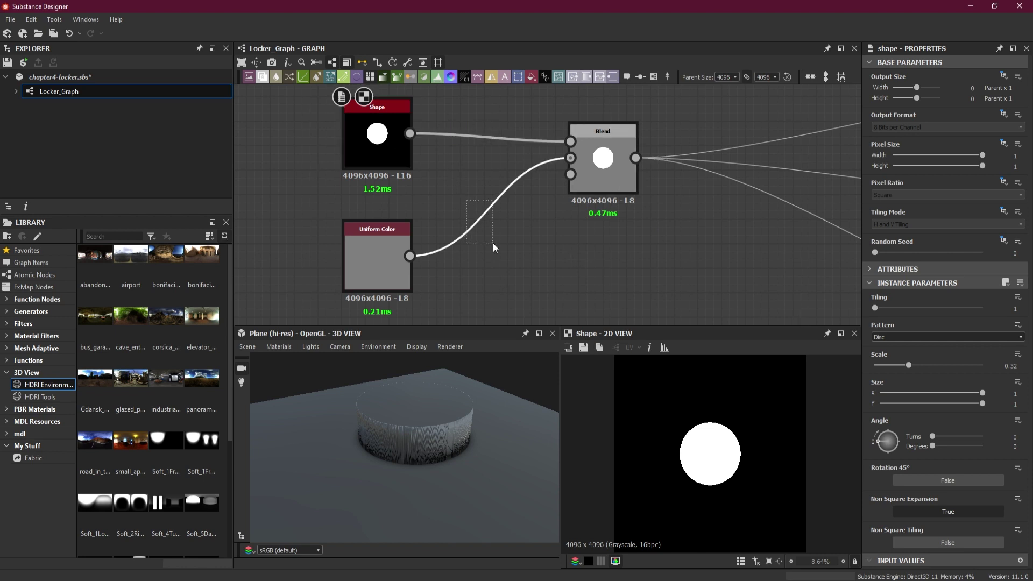
pyautogui.click(611, 167)
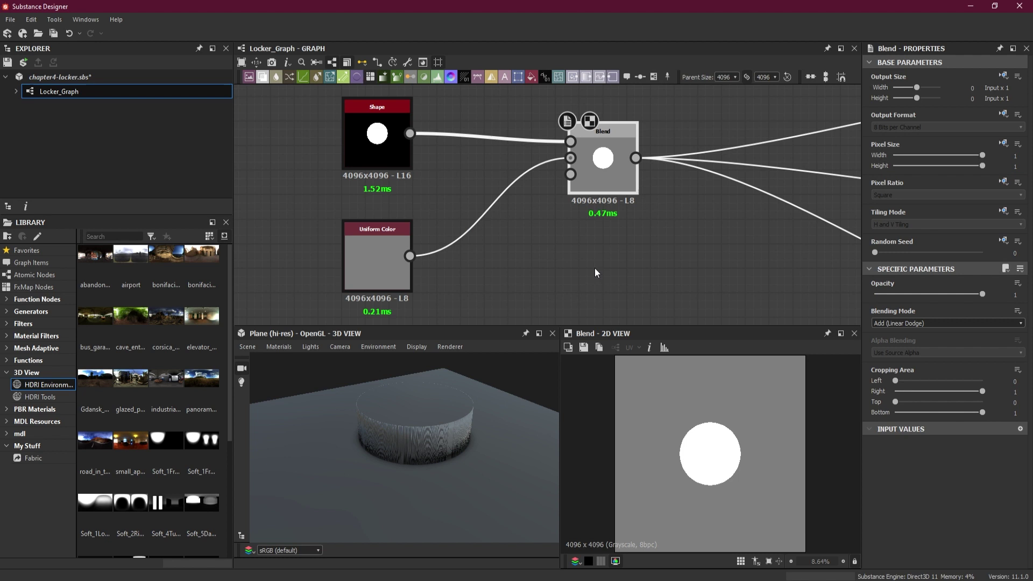
pyautogui.moveTo(468, 198); pyautogui.dragTo(481, 233)
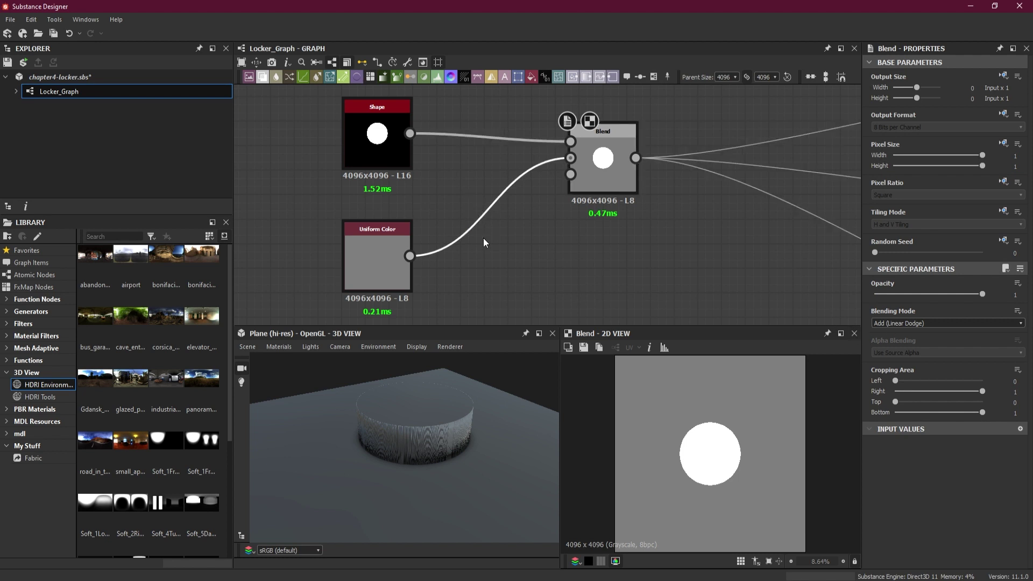
pyautogui.press('Delete')
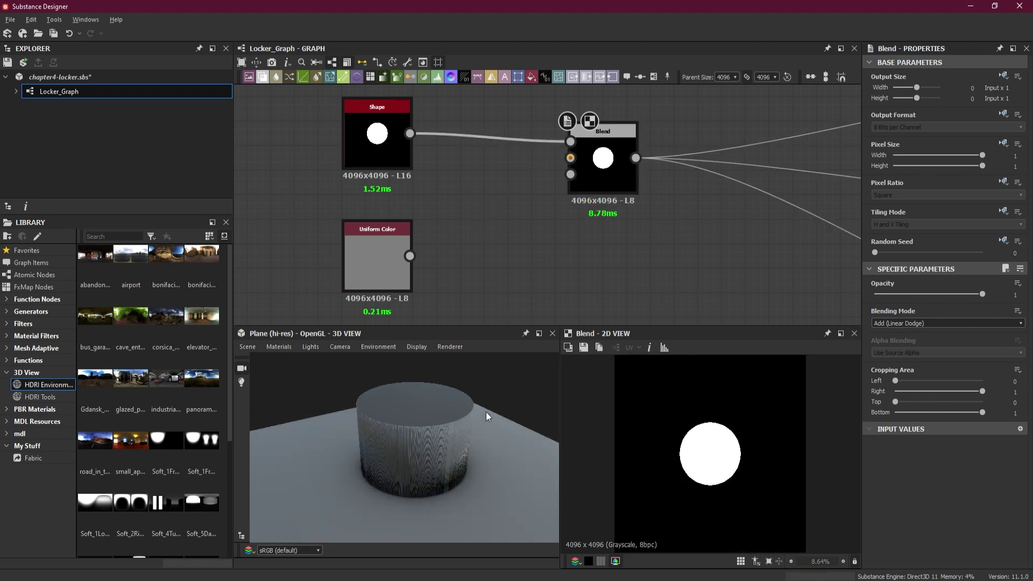
pyautogui.moveTo(486, 412); pyautogui.dragTo(494, 424)
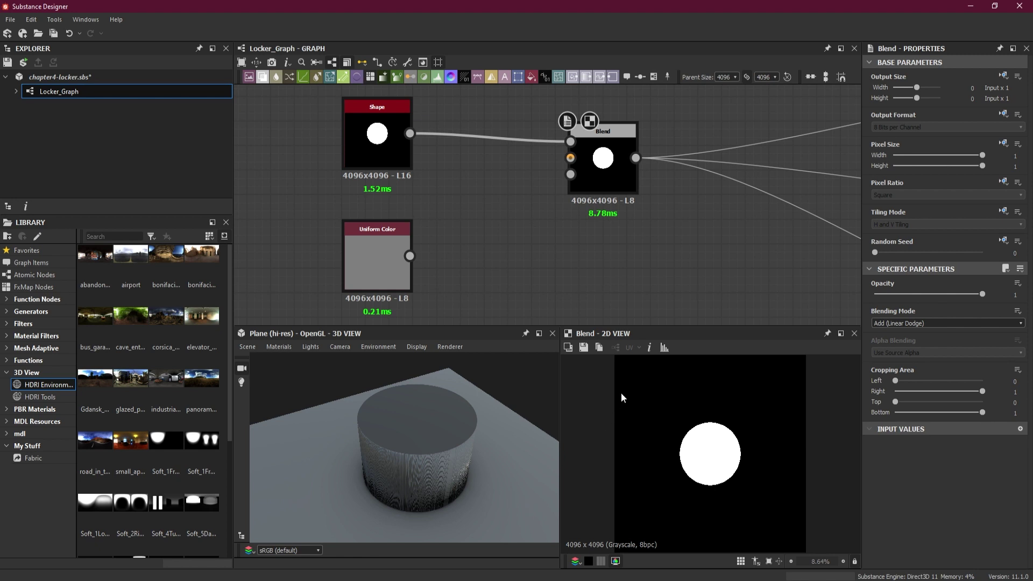
# Insert a Blur HQ Grayscale node on the Shape–Blend link with Quality 1 and Intensity 6.21
pyautogui.click(462, 138)
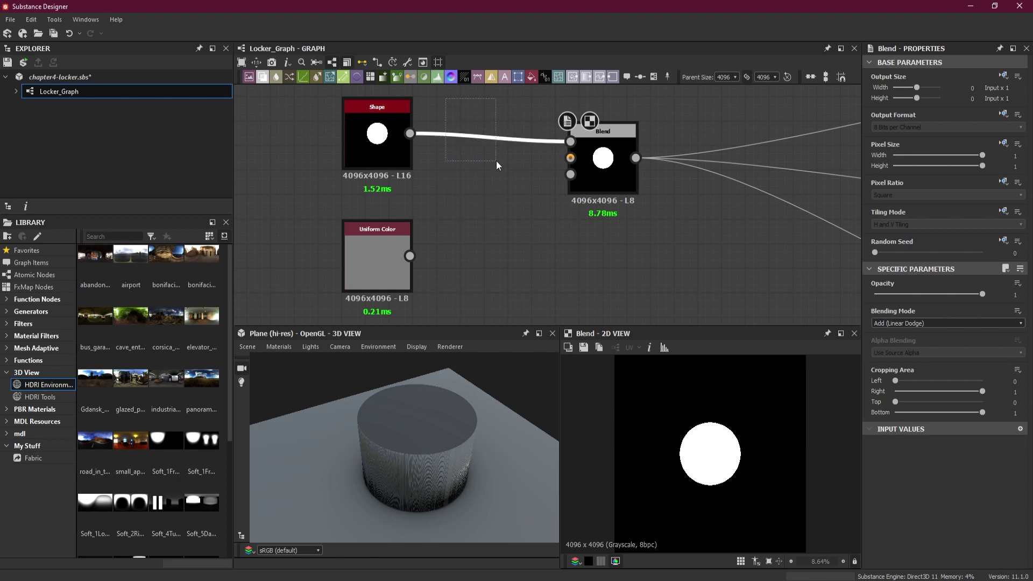
pyautogui.press('space')
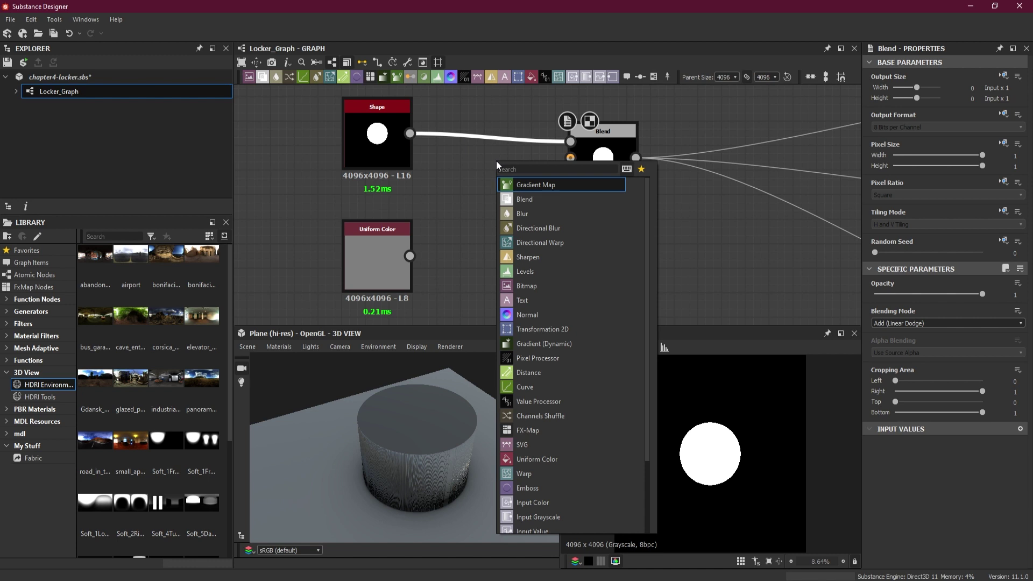
pyautogui.write('blur')
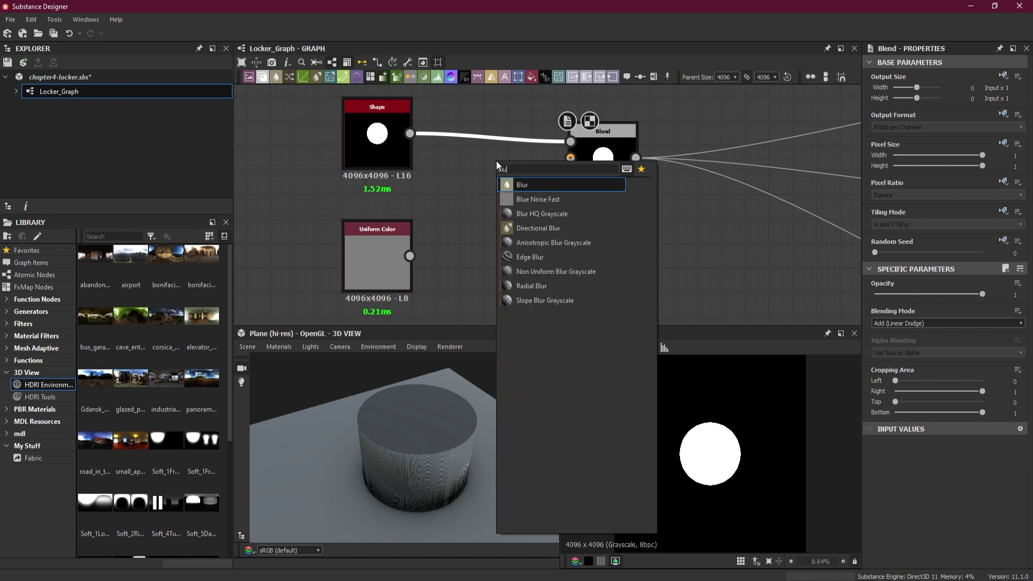
pyautogui.click(566, 199)
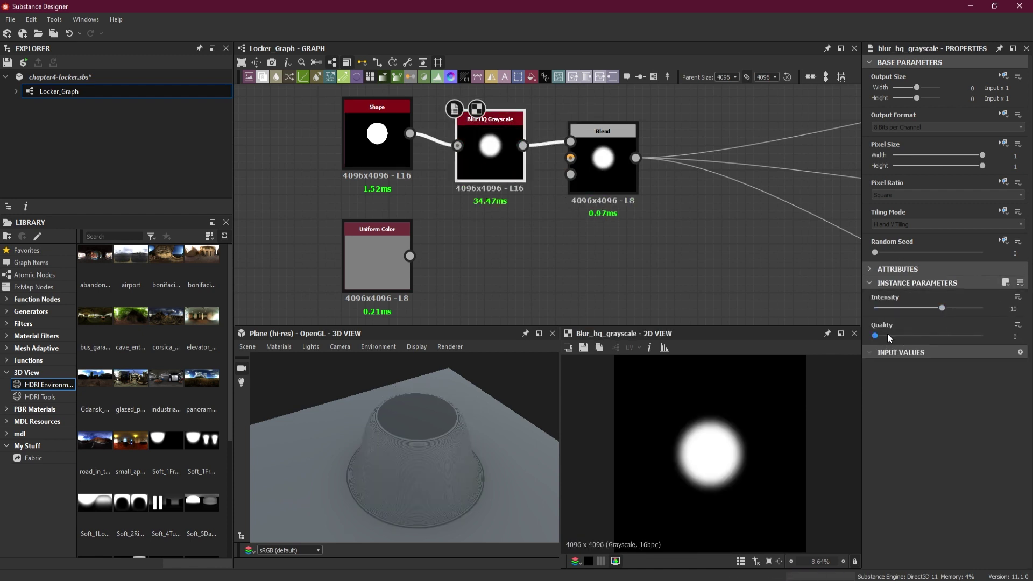
pyautogui.click(904, 335)
pyautogui.moveTo(941, 309); pyautogui.dragTo(915, 311)
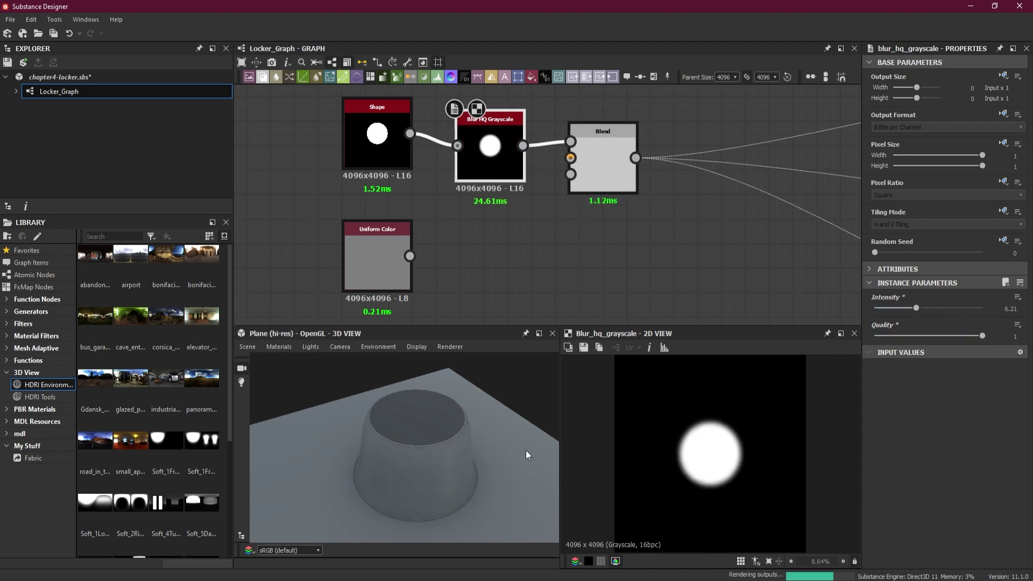
pyautogui.moveTo(532, 448); pyautogui.dragTo(455, 418)
pyautogui.scroll(2, 454, 415)
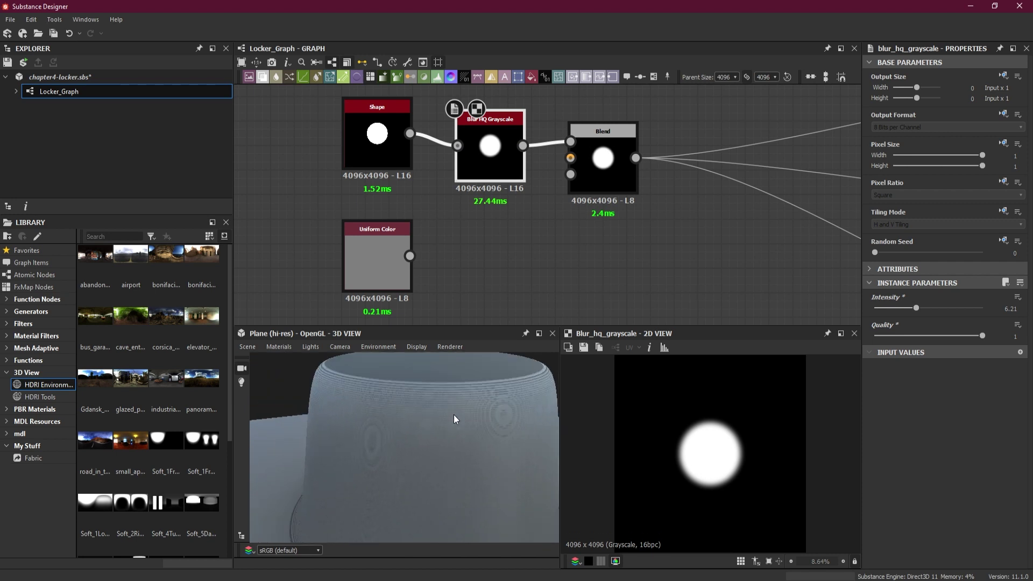
# Set the Blend node's output format to Absolute, 16 bits per channel, removing the ring artefacts
pyautogui.click(602, 178)
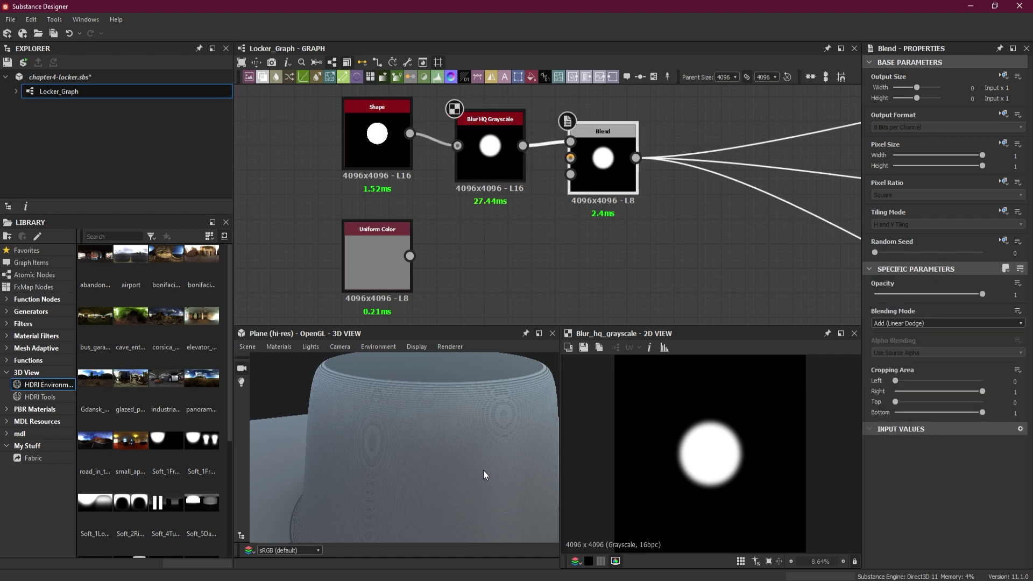
pyautogui.moveTo(479, 472); pyautogui.dragTo(444, 383)
pyautogui.scroll(4, 492, 444)
pyautogui.moveTo(433, 450); pyautogui.dragTo(460, 462)
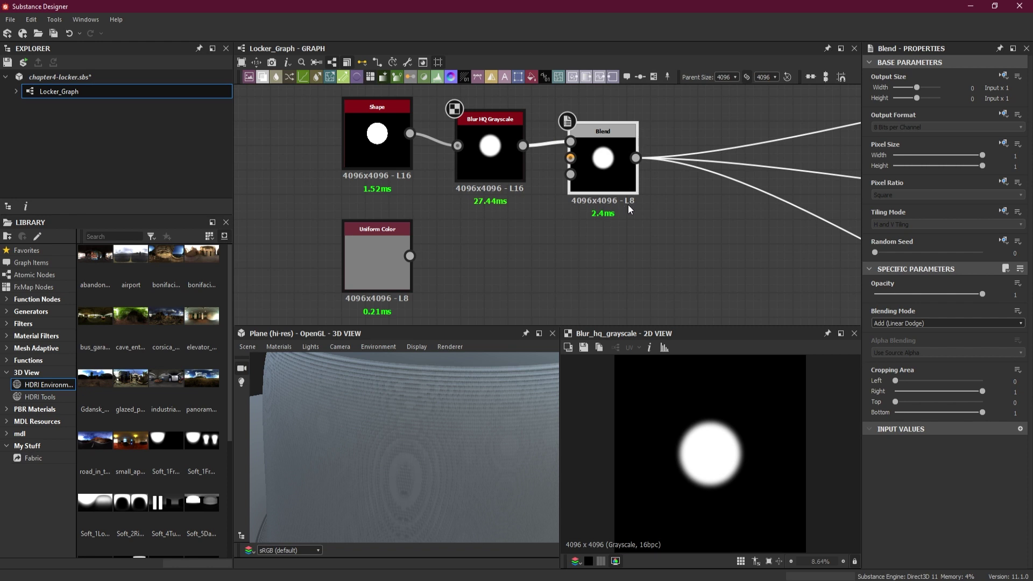
pyautogui.moveTo(440, 447); pyautogui.dragTo(418, 425)
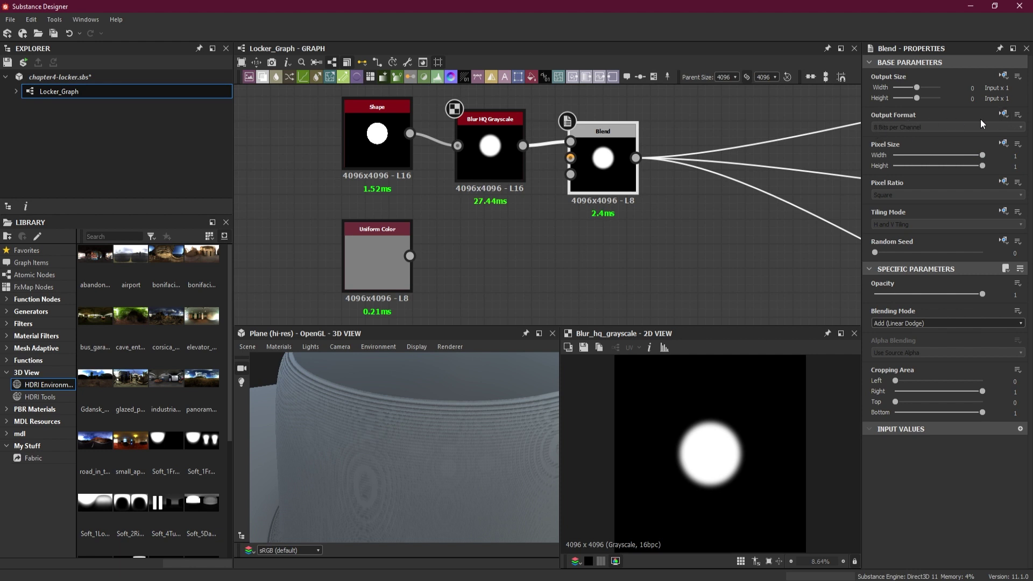
pyautogui.click(1004, 114)
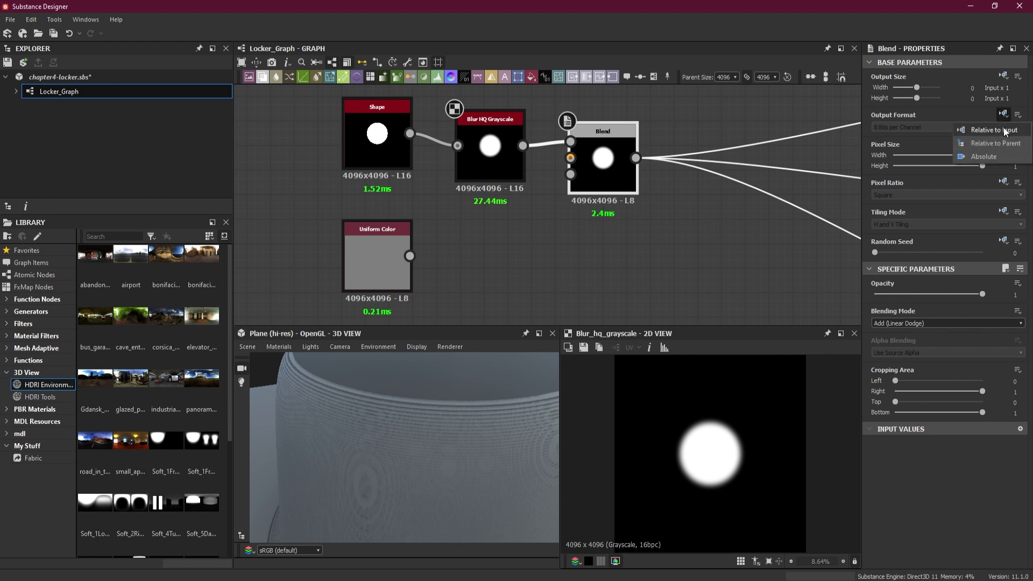
pyautogui.click(994, 155)
pyautogui.click(924, 127)
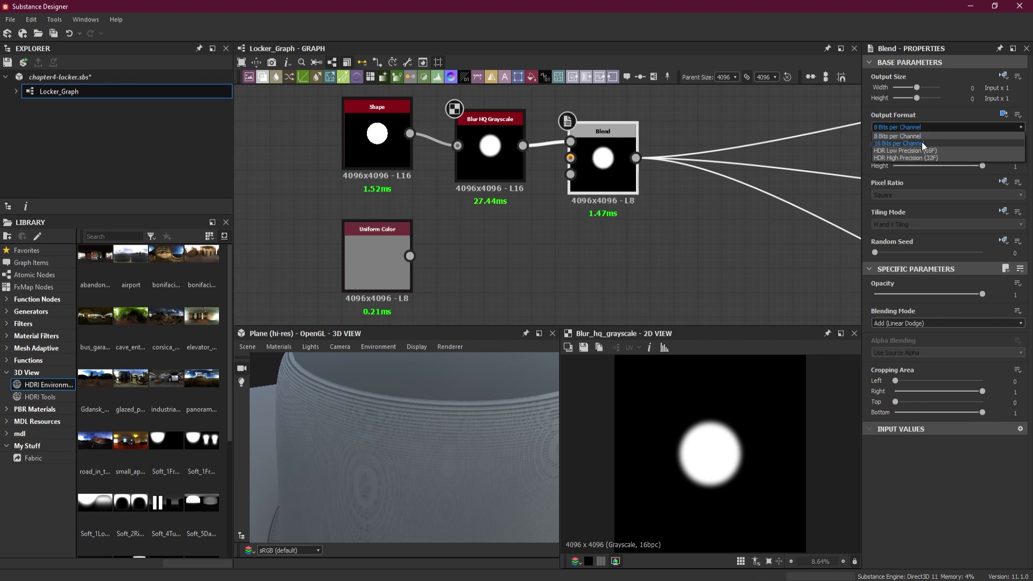
pyautogui.click(922, 142)
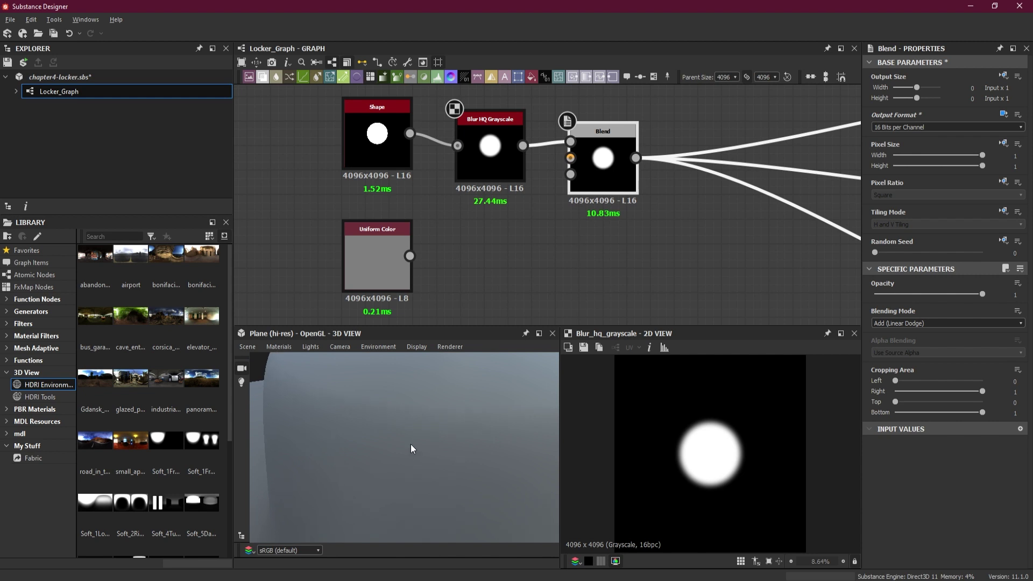
# Adjust the Blur HQ Grayscale Intensity, leaving it at 3.26
pyautogui.moveTo(480, 530); pyautogui.dragTo(440, 429)
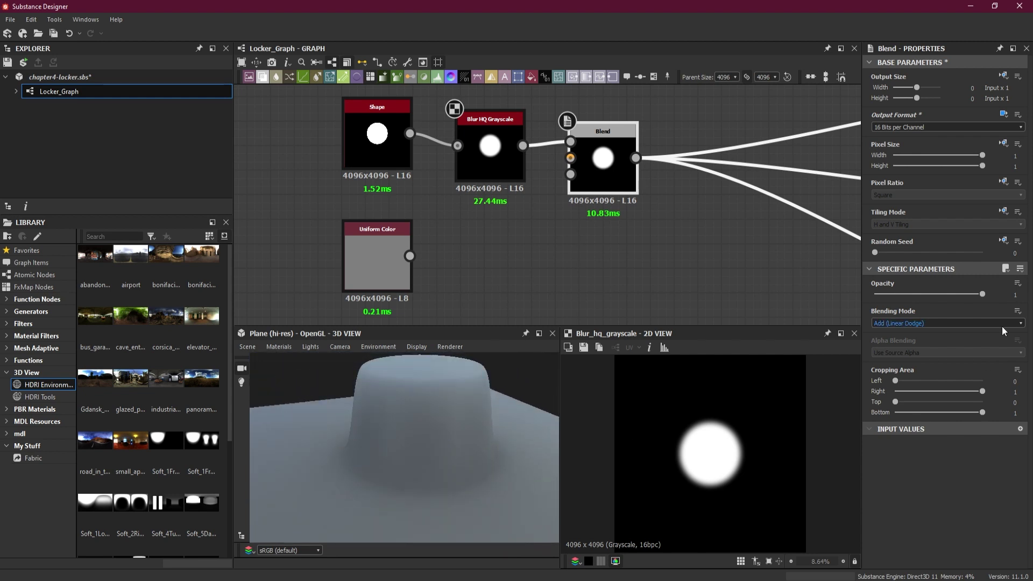
pyautogui.click(490, 154)
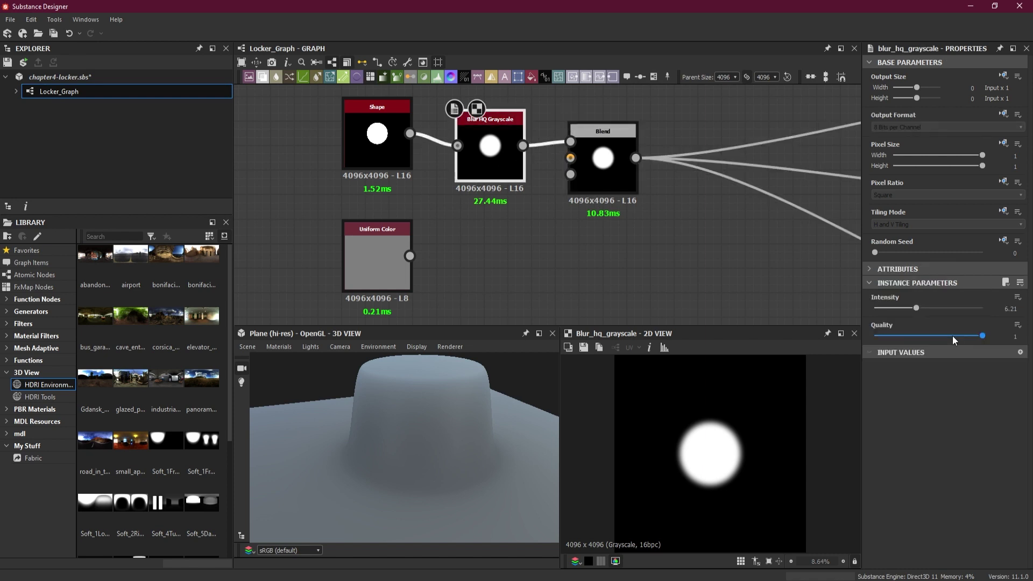
pyautogui.moveTo(919, 310); pyautogui.dragTo(897, 309)
# Connect Uniform Color to Blend's Background input and line up the Shape and Blur HQ nodes
pyautogui.moveTo(518, 228); pyautogui.dragTo(518, 252)
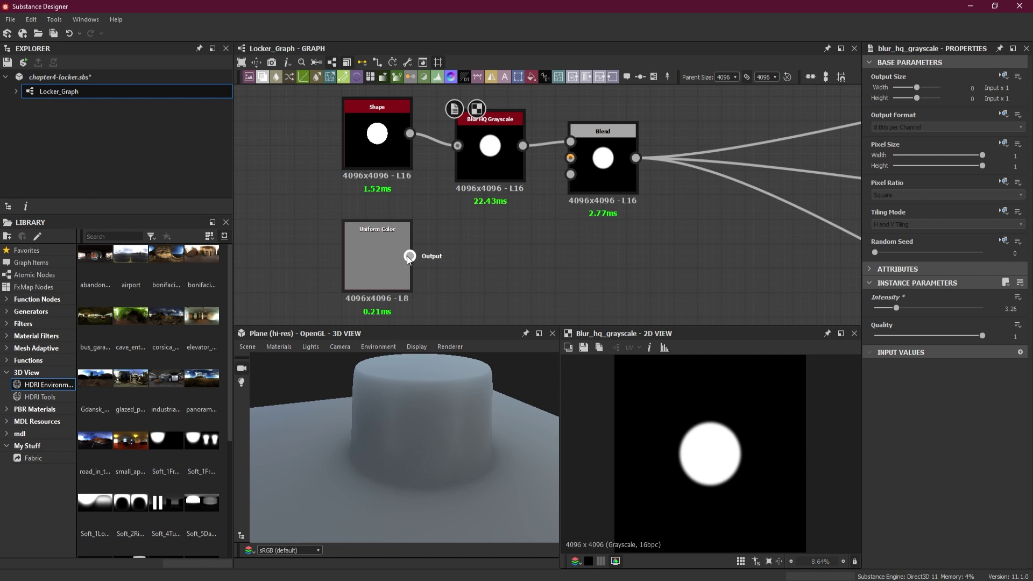
pyautogui.moveTo(410, 257); pyautogui.dragTo(572, 168)
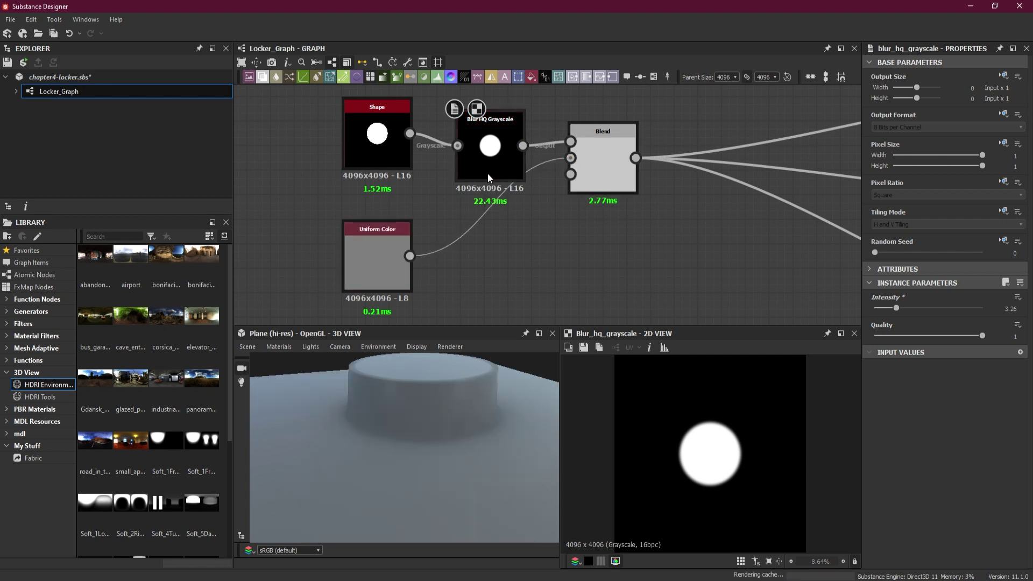
pyautogui.moveTo(487, 174); pyautogui.dragTo(483, 149)
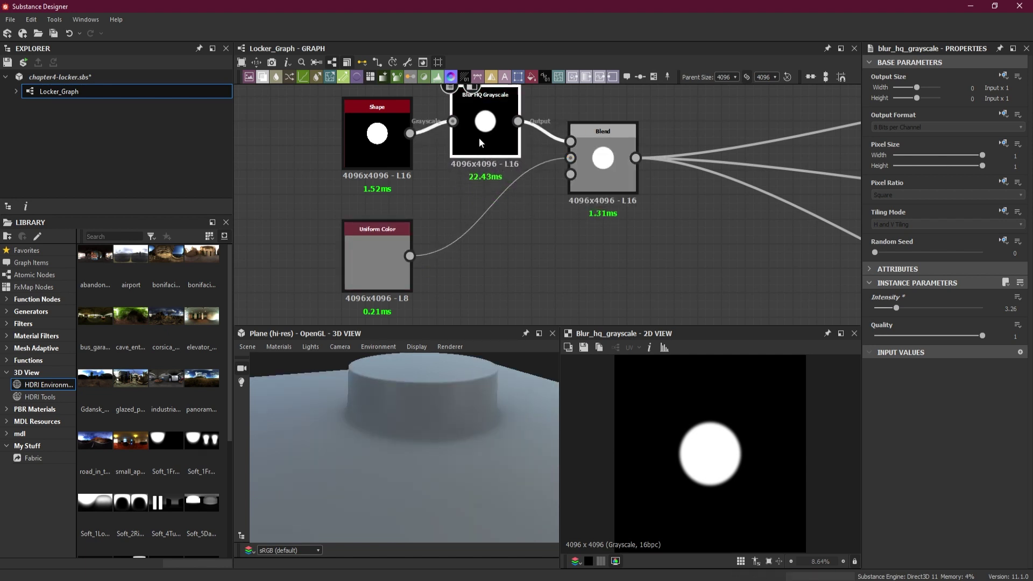
pyautogui.moveTo(383, 156); pyautogui.dragTo(336, 156)
pyautogui.moveTo(470, 135); pyautogui.dragTo(409, 146)
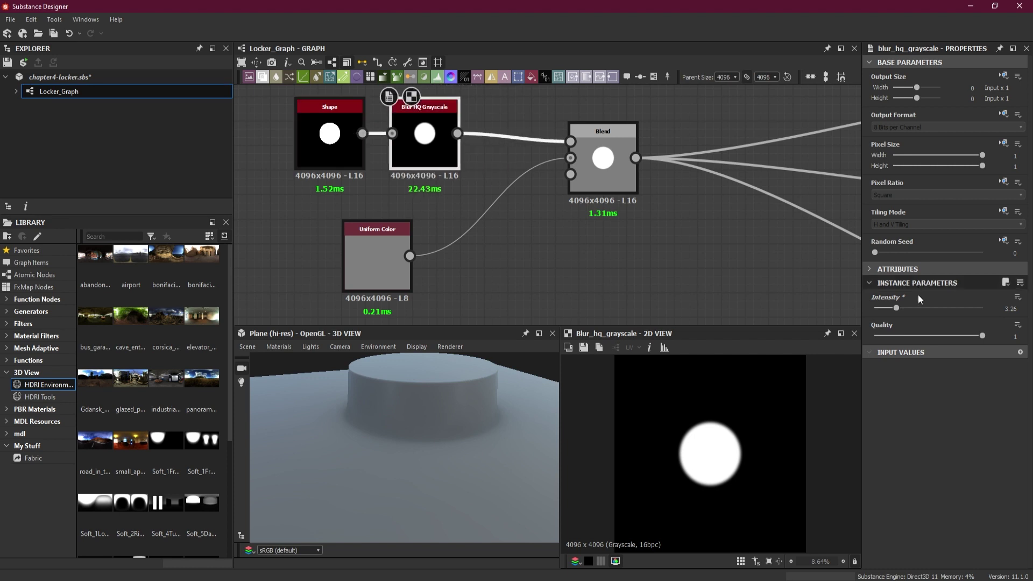
# Set the Blur HQ Grayscale Intensity back to 6.21 for a gently sloped disc edge
pyautogui.moveTo(515, 498); pyautogui.dragTo(499, 468)
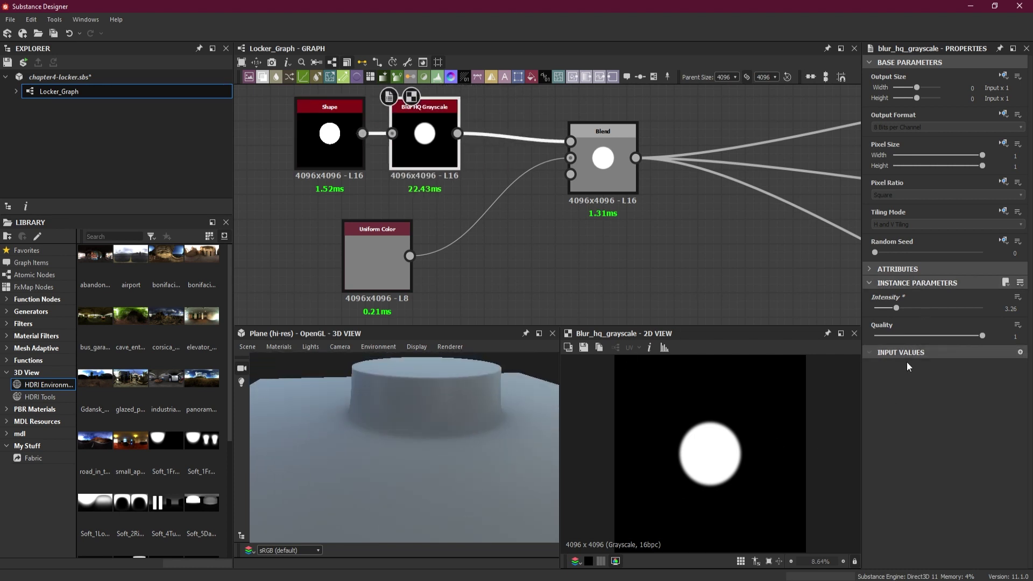
pyautogui.moveTo(896, 309)
pyautogui.mouseDown()
pyautogui.moveTo(945, 311)
pyautogui.moveTo(916, 311)
pyautogui.mouseUp()
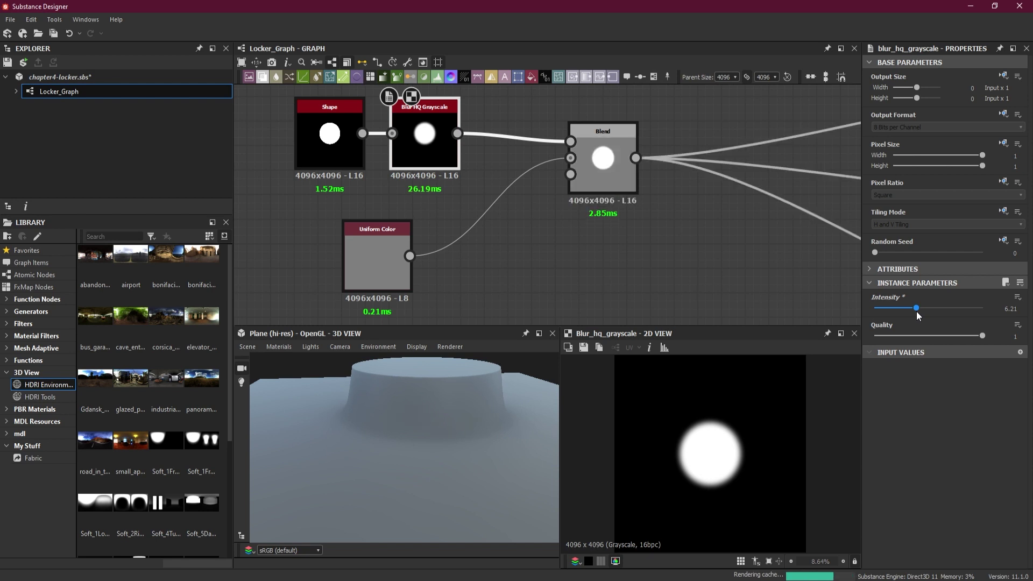
pyautogui.moveTo(419, 405); pyautogui.dragTo(512, 371)
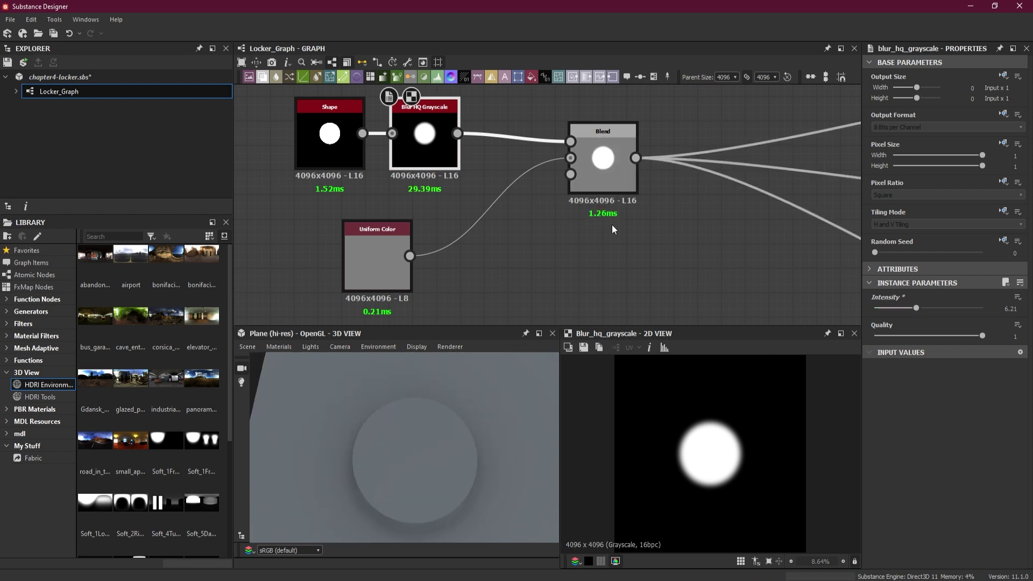
pyautogui.click(604, 158)
pyautogui.scroll(5, 606, 156)
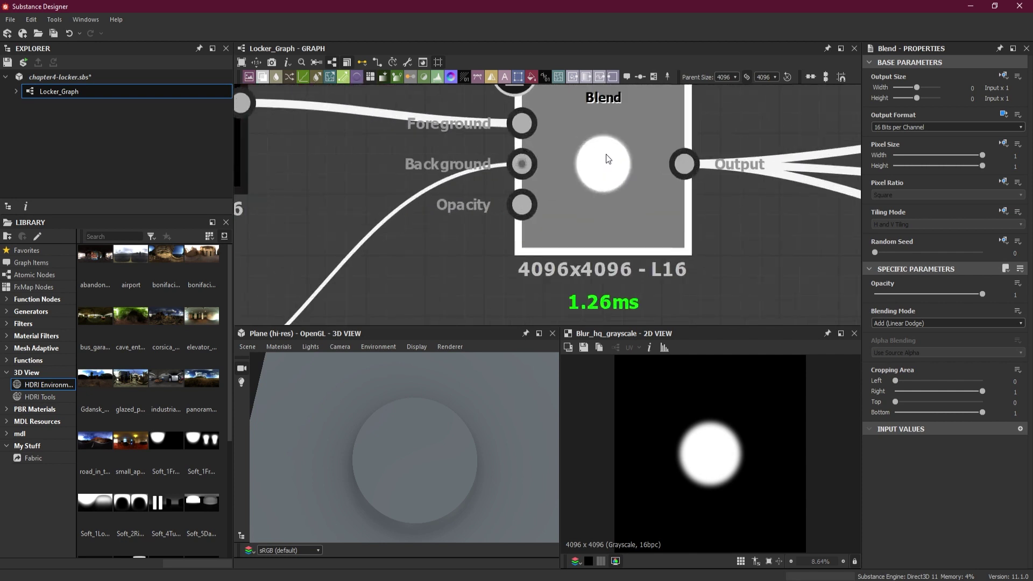
pyautogui.scroll(-6, 606, 154)
pyautogui.scroll(1, 606, 156)
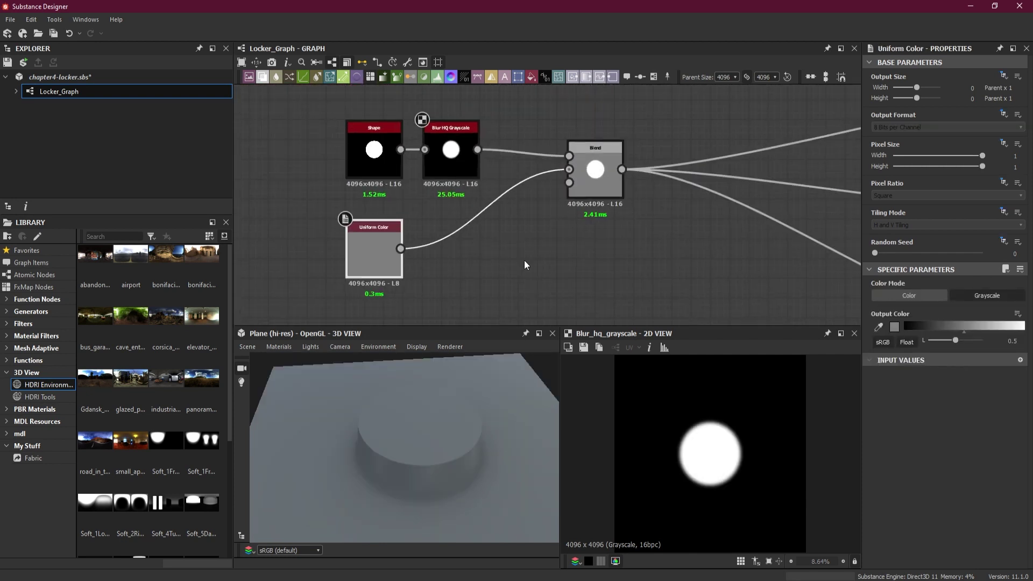
pyautogui.scroll(3, 388, 297)
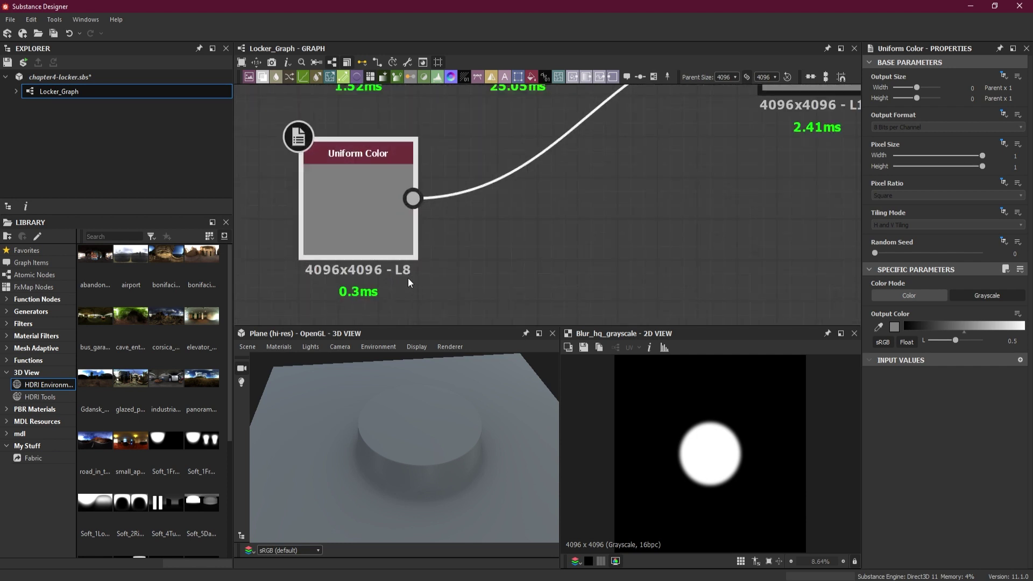
pyautogui.click(1004, 114)
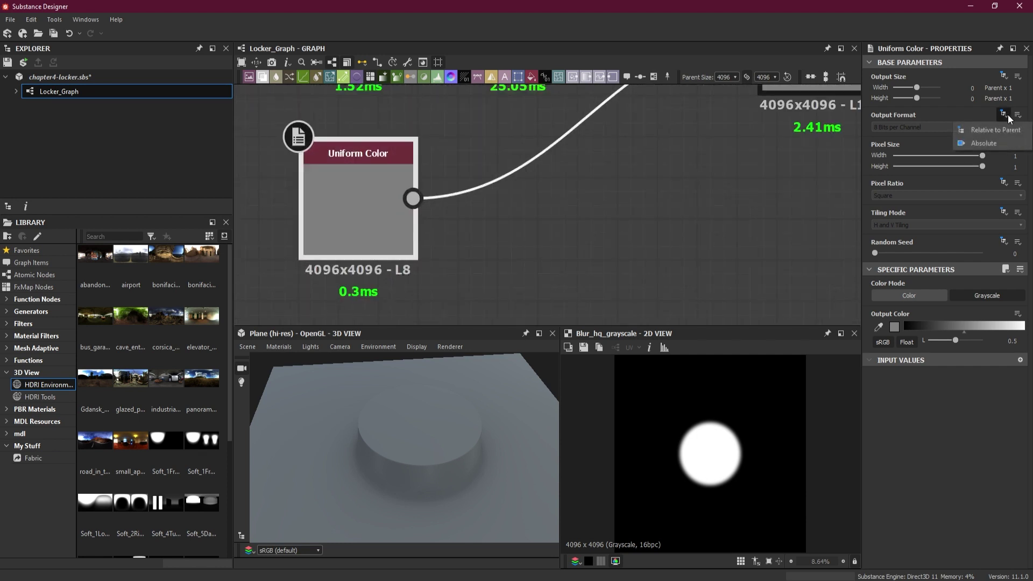
pyautogui.click(992, 144)
pyautogui.click(950, 127)
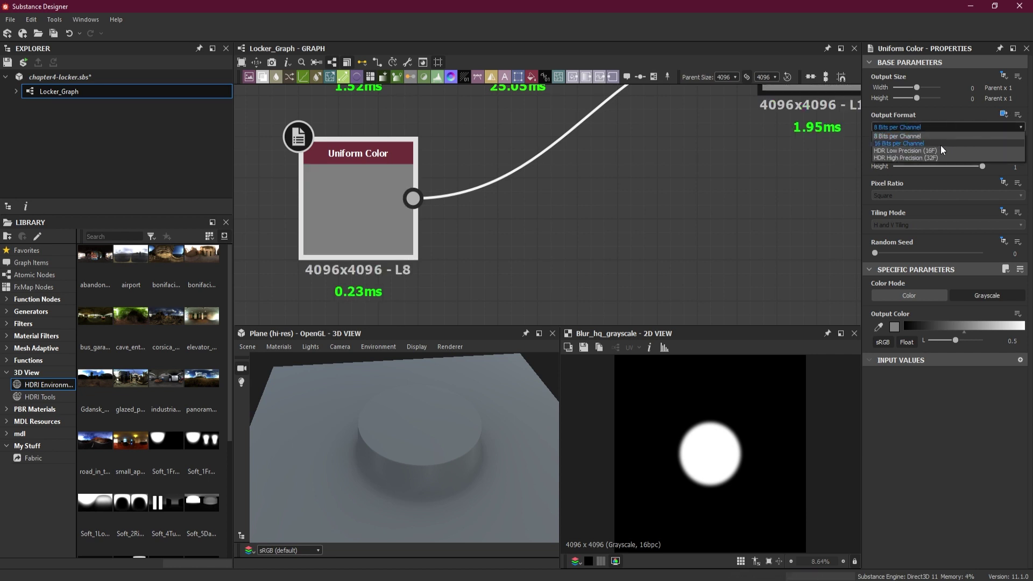
pyautogui.click(940, 143)
pyautogui.scroll(-3, 558, 212)
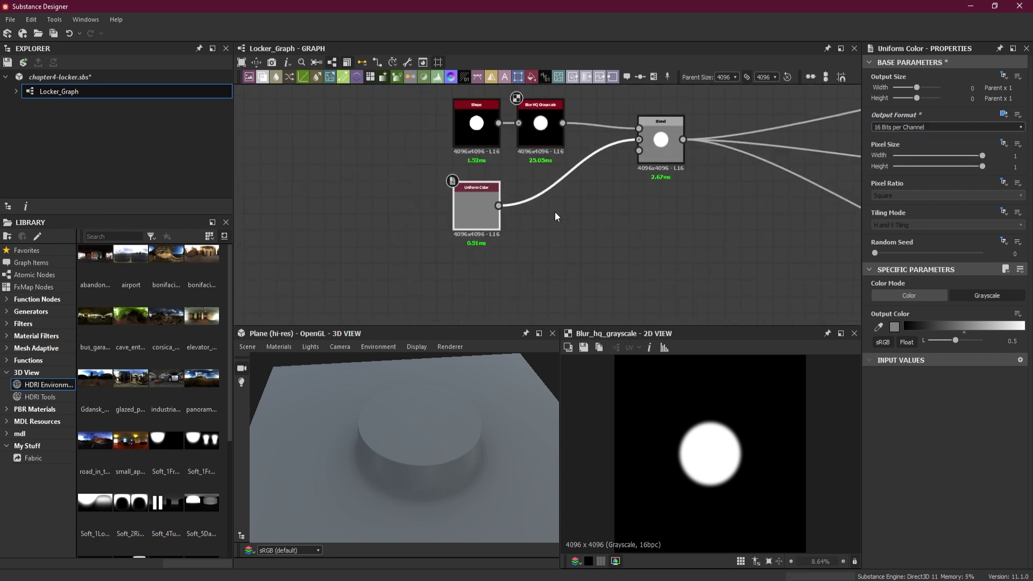
pyautogui.moveTo(571, 211); pyautogui.dragTo(528, 221, button='middle')
pyautogui.scroll(2, 526, 242)
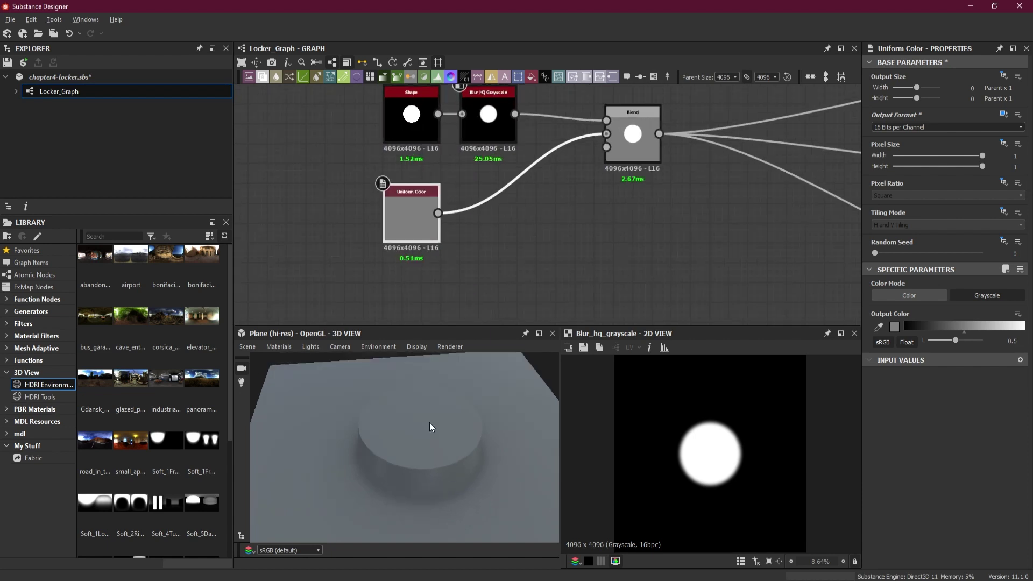
pyautogui.moveTo(430, 422); pyautogui.dragTo(448, 421)
pyautogui.scroll(3, 449, 421)
pyautogui.scroll(-2, 450, 420)
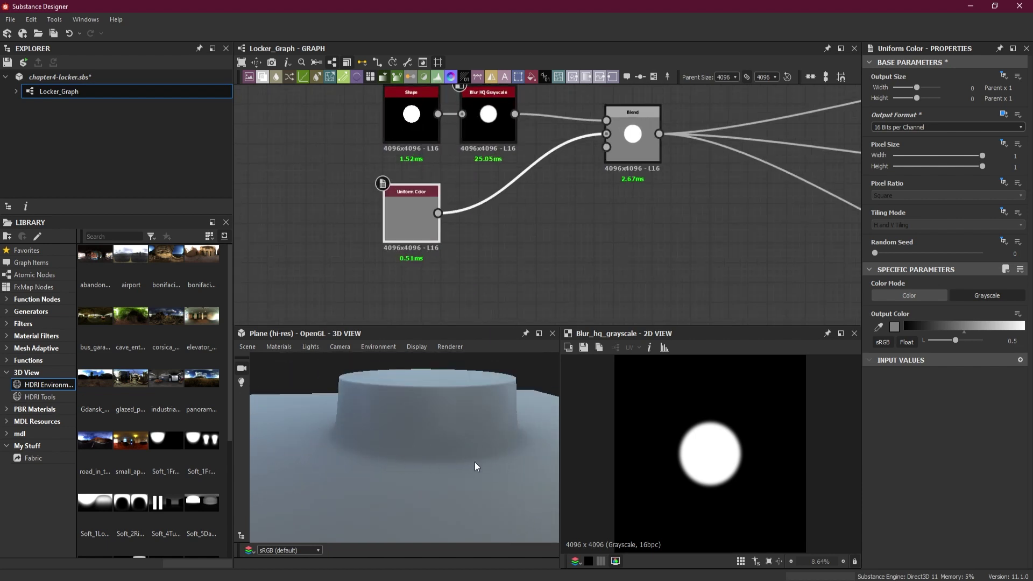
pyautogui.moveTo(483, 428); pyautogui.dragTo(487, 442)
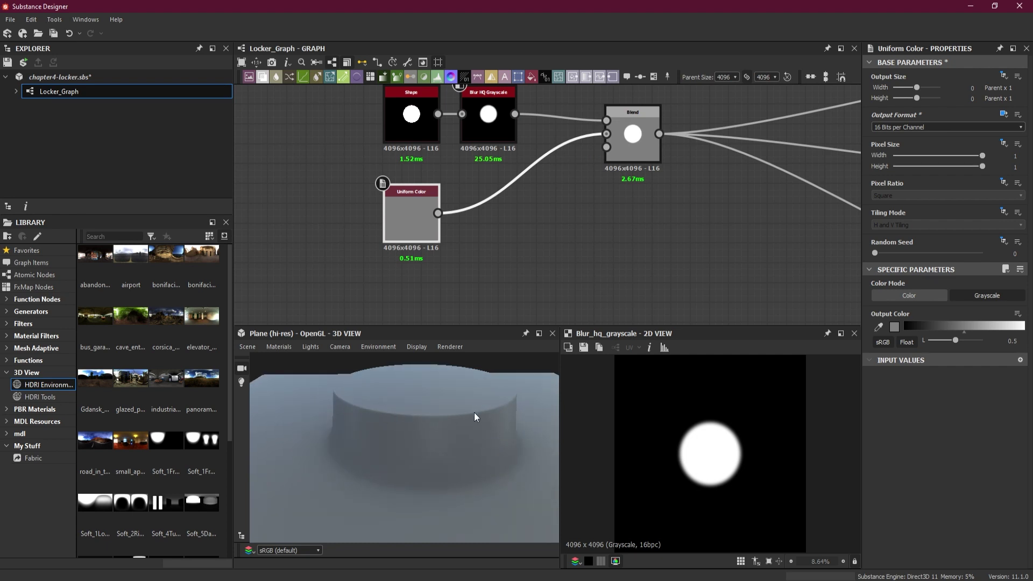
pyautogui.moveTo(696, 209); pyautogui.dragTo(617, 260, button='middle')
pyautogui.scroll(1, 611, 260)
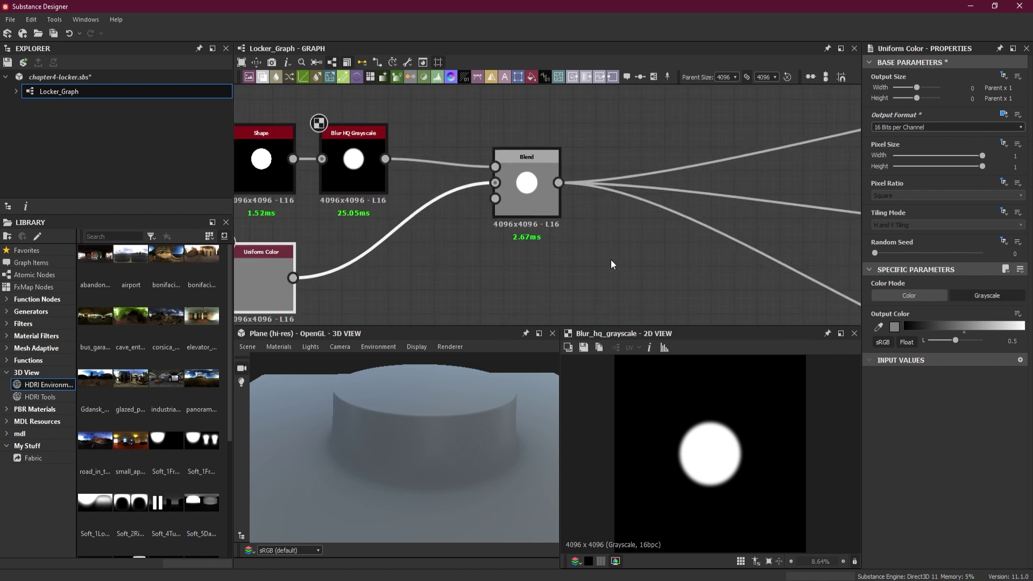
pyautogui.moveTo(429, 379); pyautogui.dragTo(331, 413)
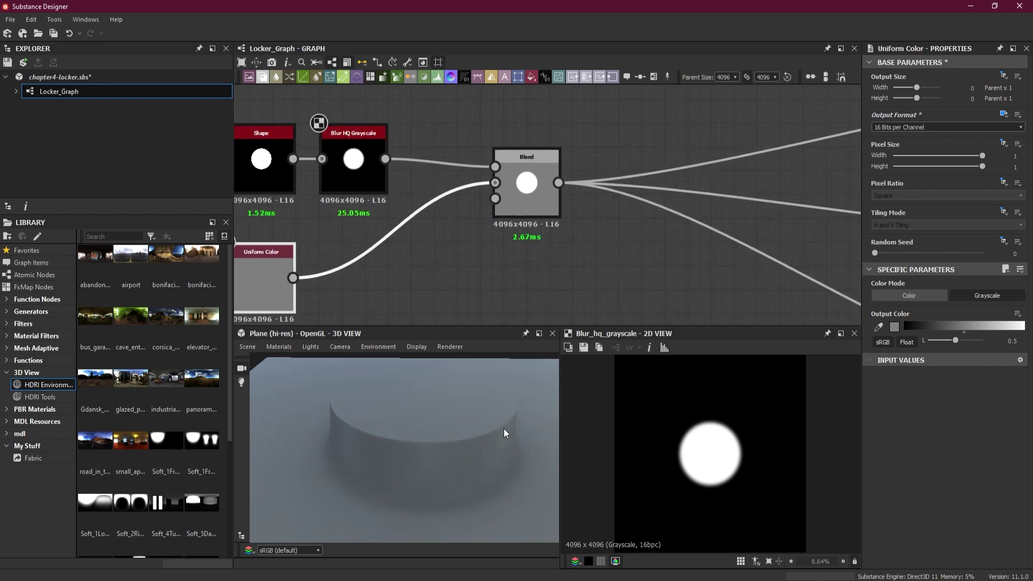
pyautogui.moveTo(356, 168); pyautogui.dragTo(368, 168)
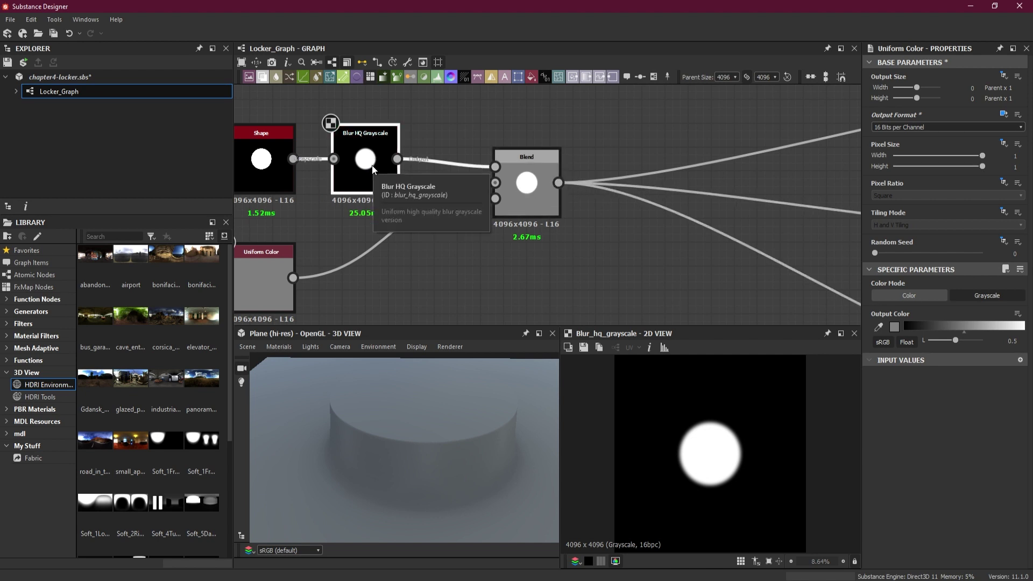
# Replace the blur before Blend with a Blur HQ Grayscale placed after Blend, feeding the outputs
pyautogui.press('Delete')
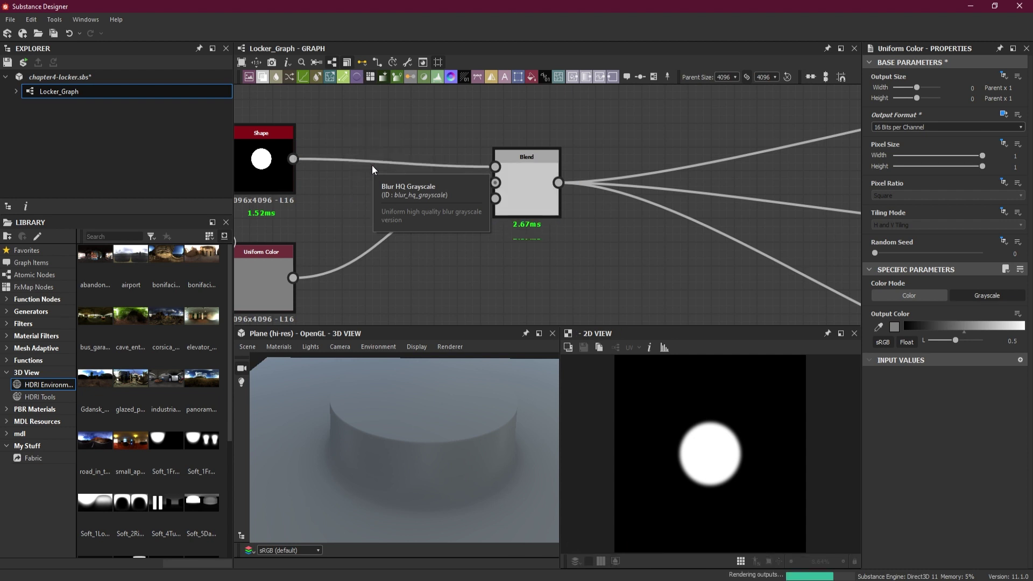
pyautogui.press('space')
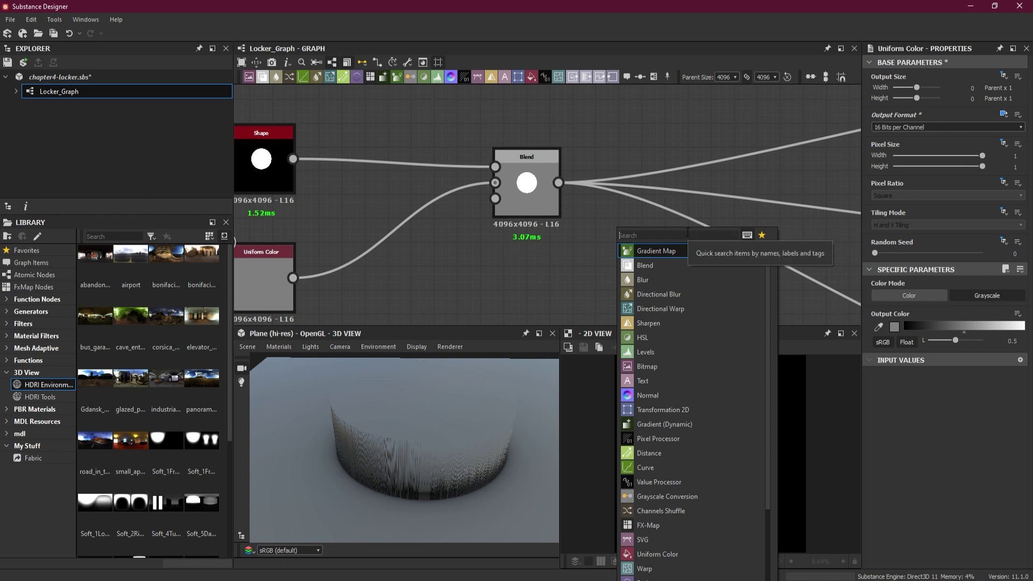
pyautogui.write('blur')
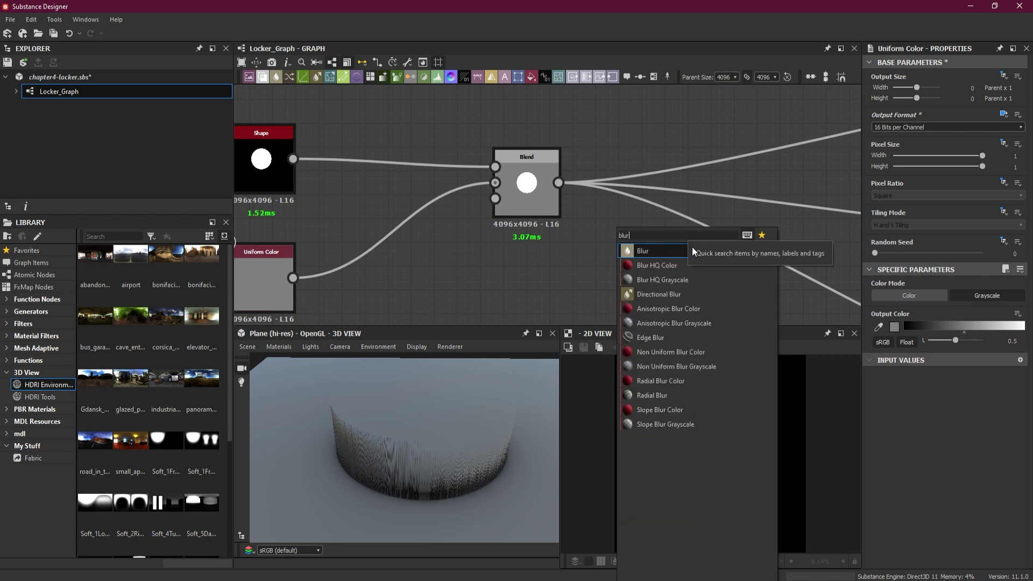
pyautogui.click(702, 279)
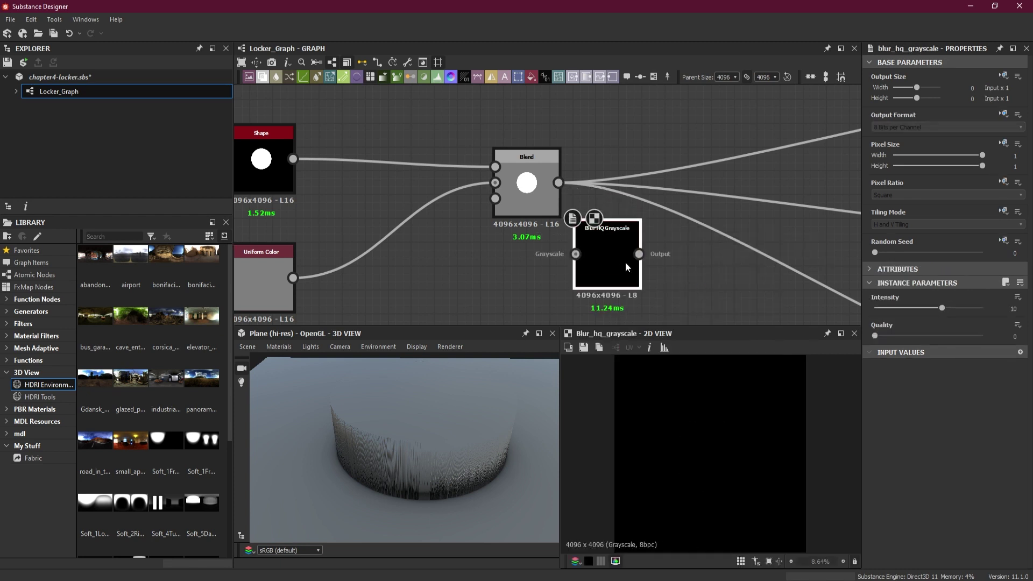
pyautogui.keyDown('shift'); pyautogui.moveTo(558, 183); pyautogui.dragTo(650, 205); pyautogui.keyUp('shift')
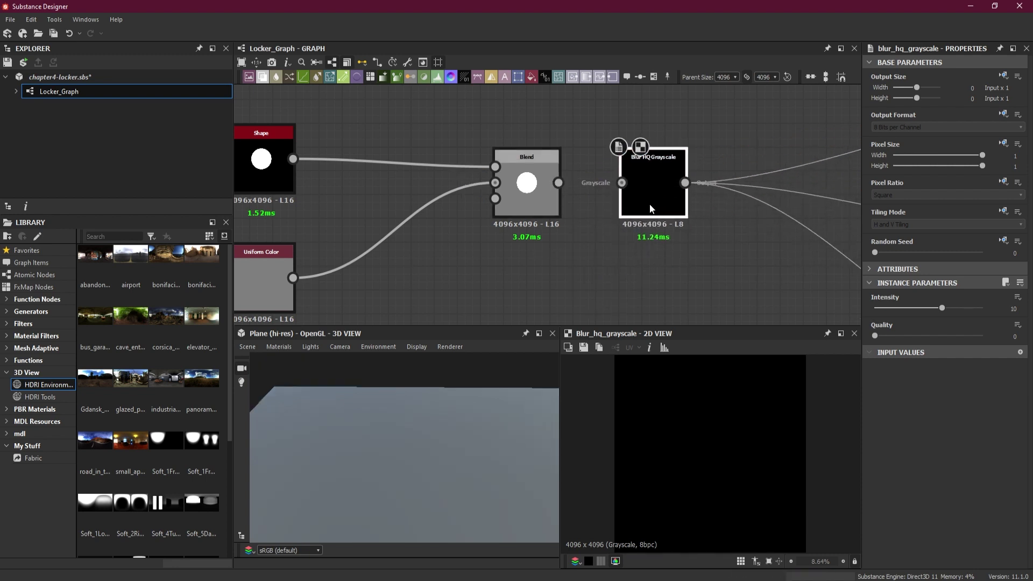
pyautogui.moveTo(558, 183); pyautogui.dragTo(641, 195)
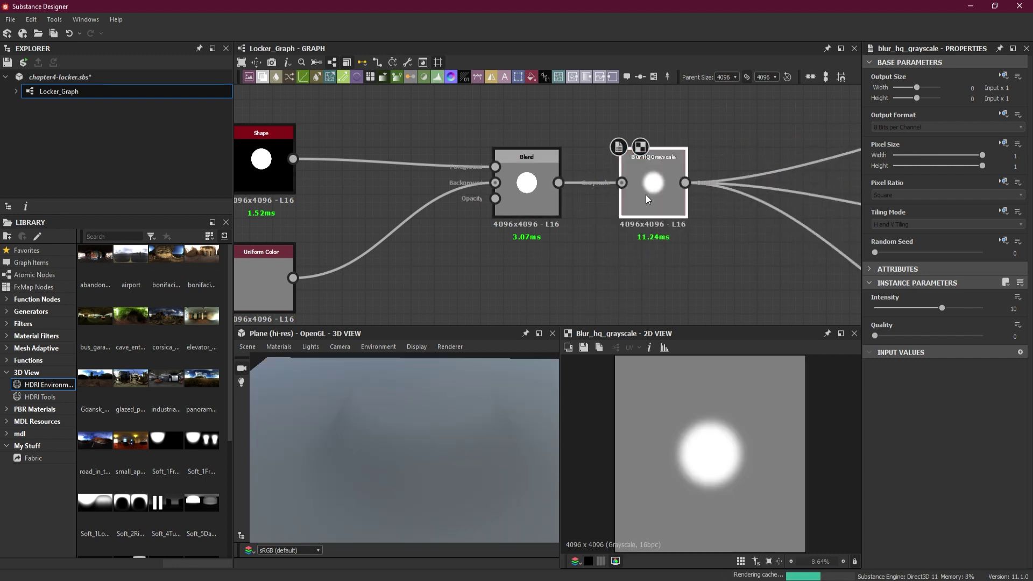
# Lower the Blur HQ Grayscale Intensity to about 2.07 and check the disc edge from low
pyautogui.moveTo(450, 447)
pyautogui.mouseDown()
pyautogui.moveTo(431, 409)
pyautogui.moveTo(438, 395)
pyautogui.moveTo(415, 438)
pyautogui.moveTo(440, 454)
pyautogui.mouseUp()
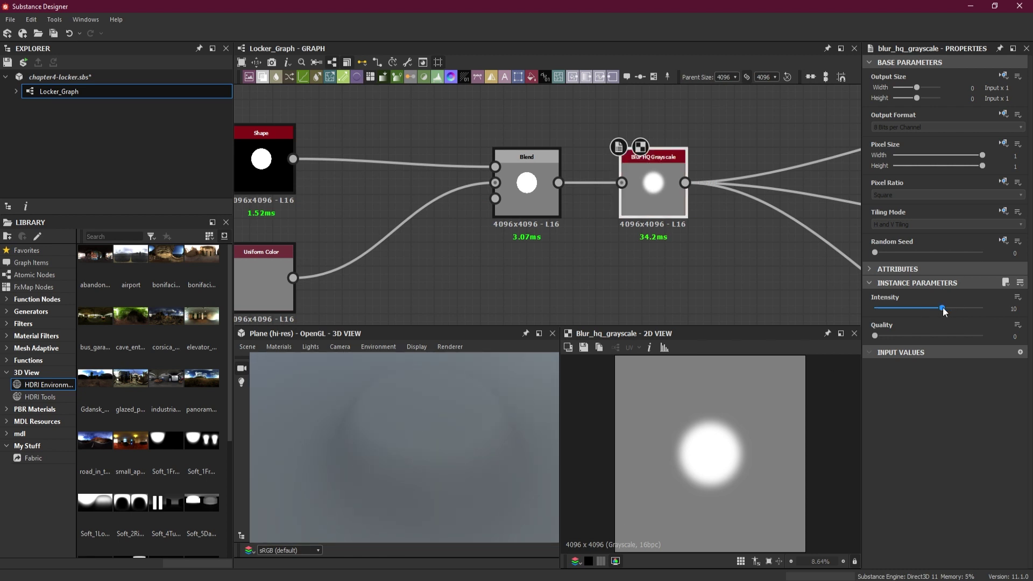
pyautogui.moveTo(943, 308); pyautogui.dragTo(889, 310)
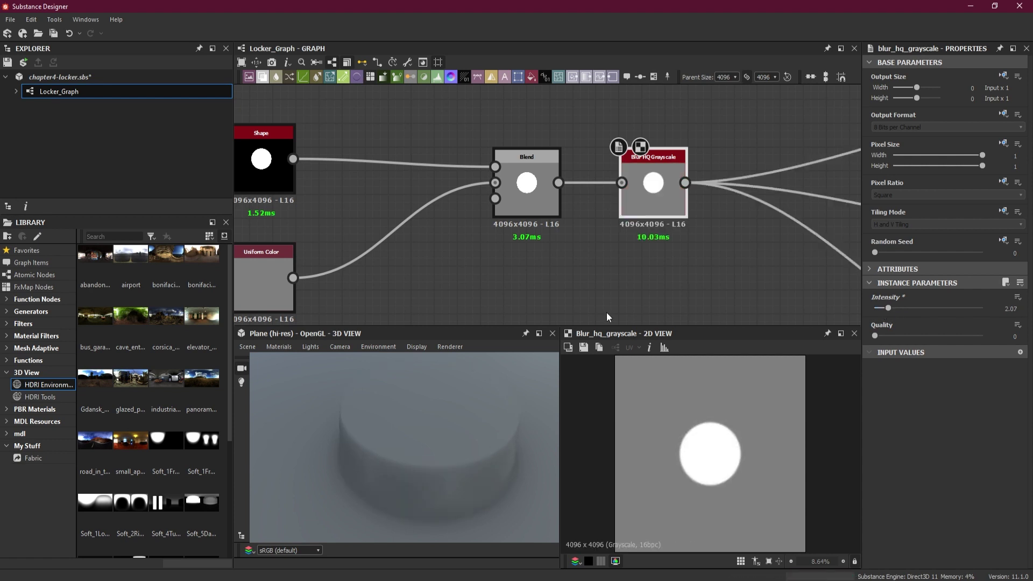
pyautogui.scroll(-5, 466, 418)
pyautogui.moveTo(466, 417)
pyautogui.mouseDown()
pyautogui.moveTo(466, 493)
pyautogui.moveTo(472, 402)
pyautogui.mouseUp()
pyautogui.scroll(2, 471, 402)
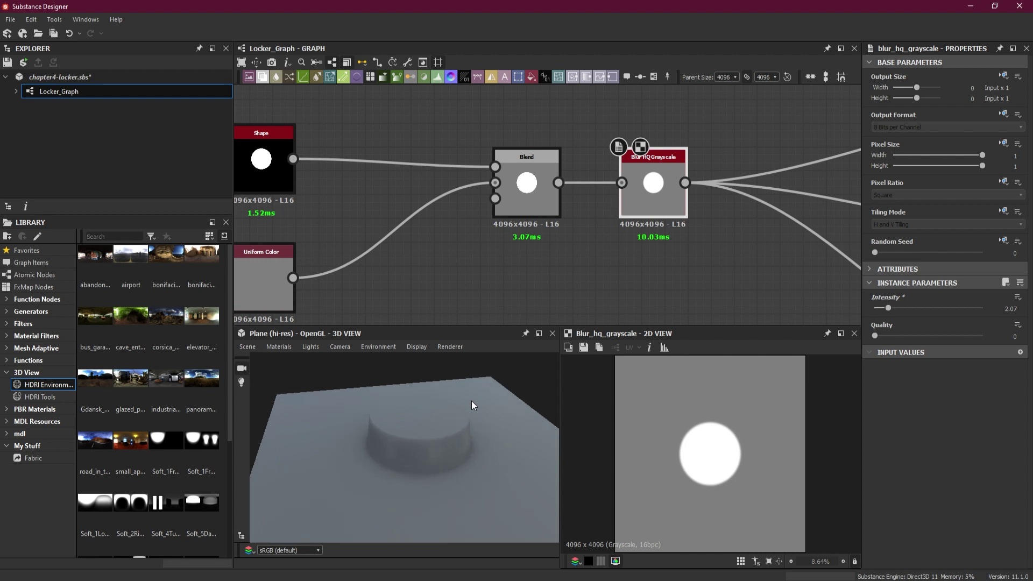
pyautogui.scroll(-4, 532, 295)
pyautogui.scroll(-1, 536, 295)
pyautogui.moveTo(536, 295); pyautogui.dragTo(550, 245, button='middle')
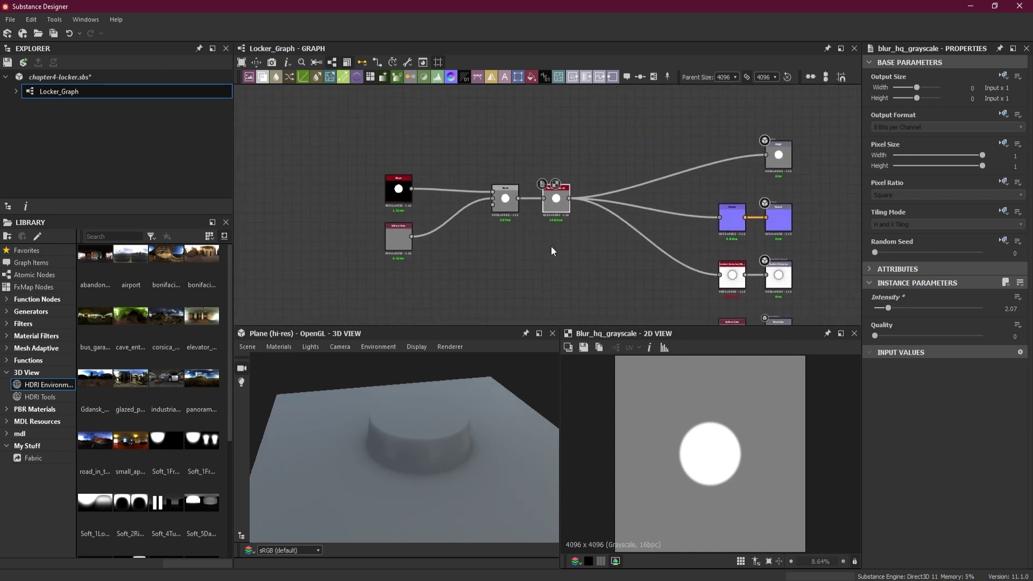
pyautogui.scroll(-1, 549, 245)
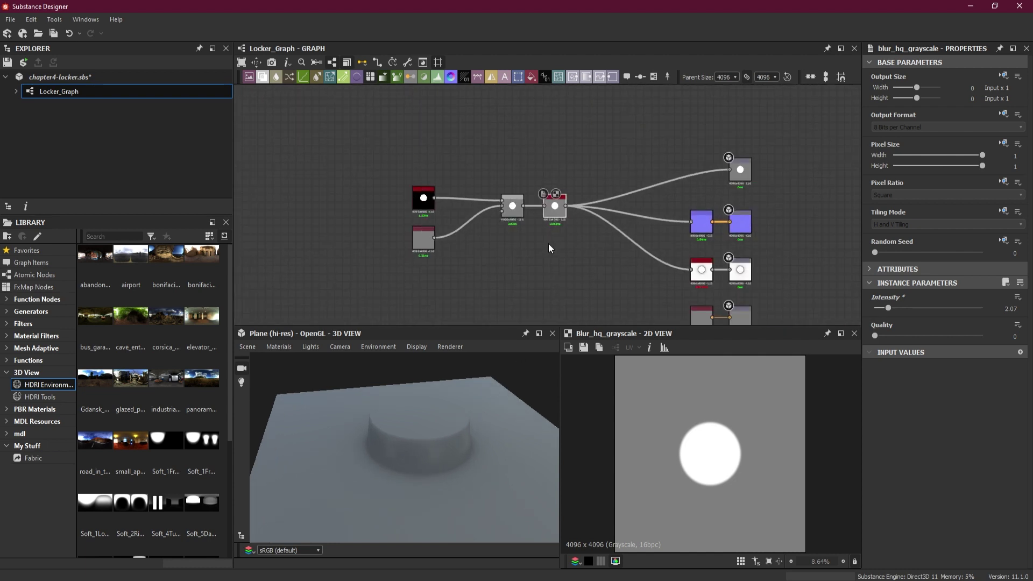
pyautogui.scroll(-1, 574, 253)
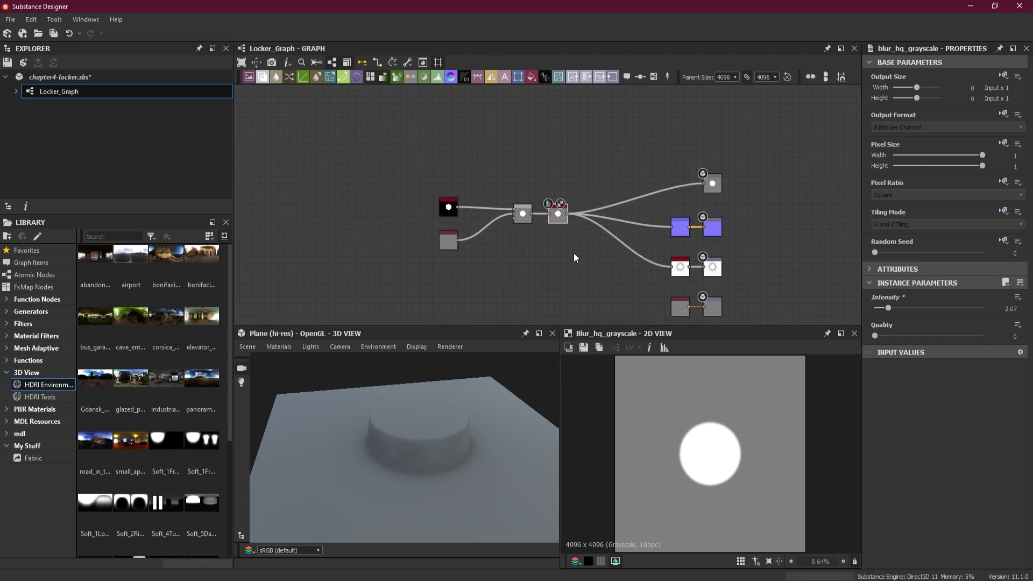
pyautogui.moveTo(573, 253); pyautogui.dragTo(533, 194, button='middle')
pyautogui.scroll(-3, 530, 177)
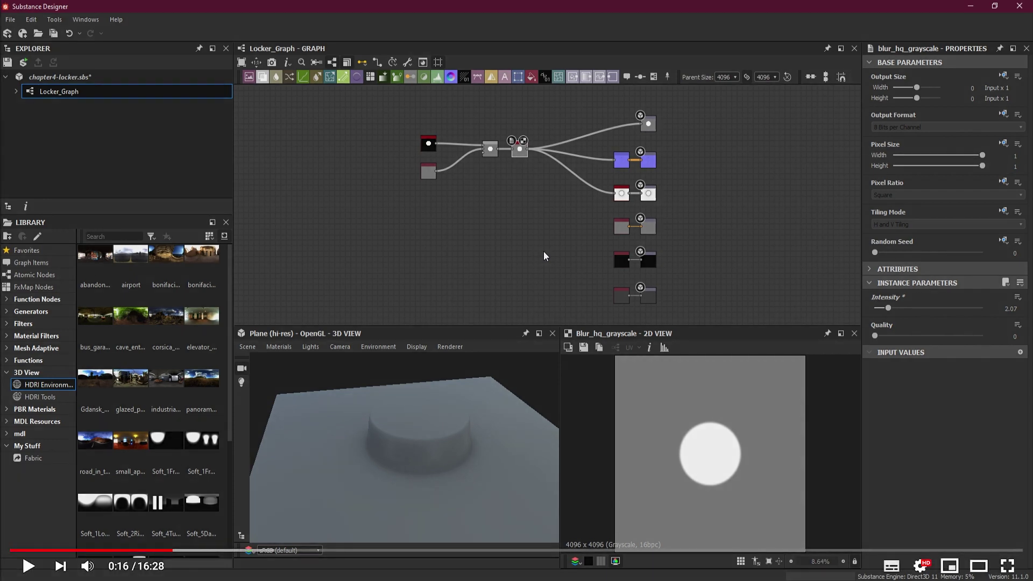
# Dismiss the current popup with Escape
pyautogui.press('Escape')
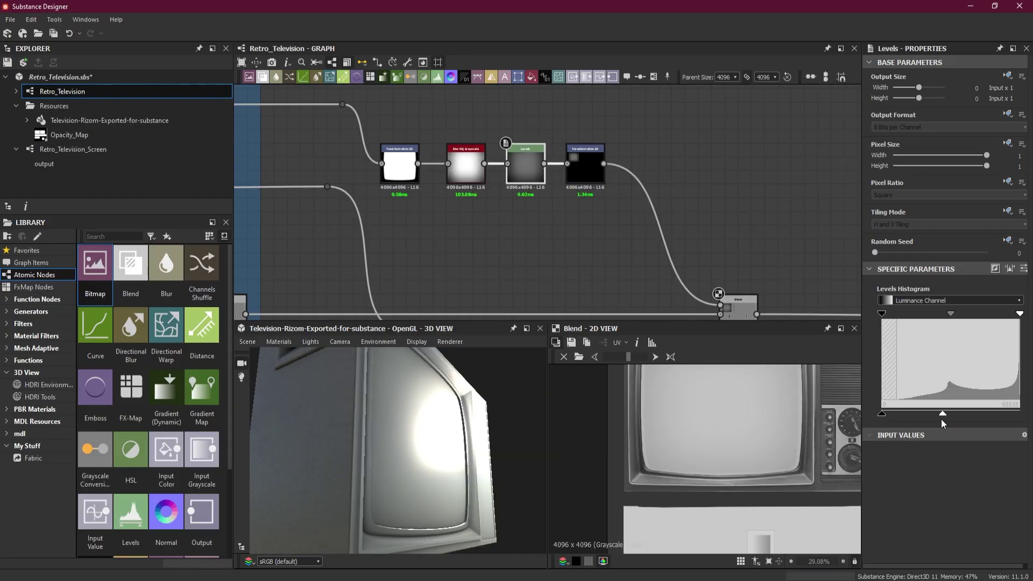
# Select the Transformation 2D node and insert a Blur HQ node via 'blur hq' node search
pyautogui.click(370, 184)
pyautogui.scroll(-2, 369, 185)
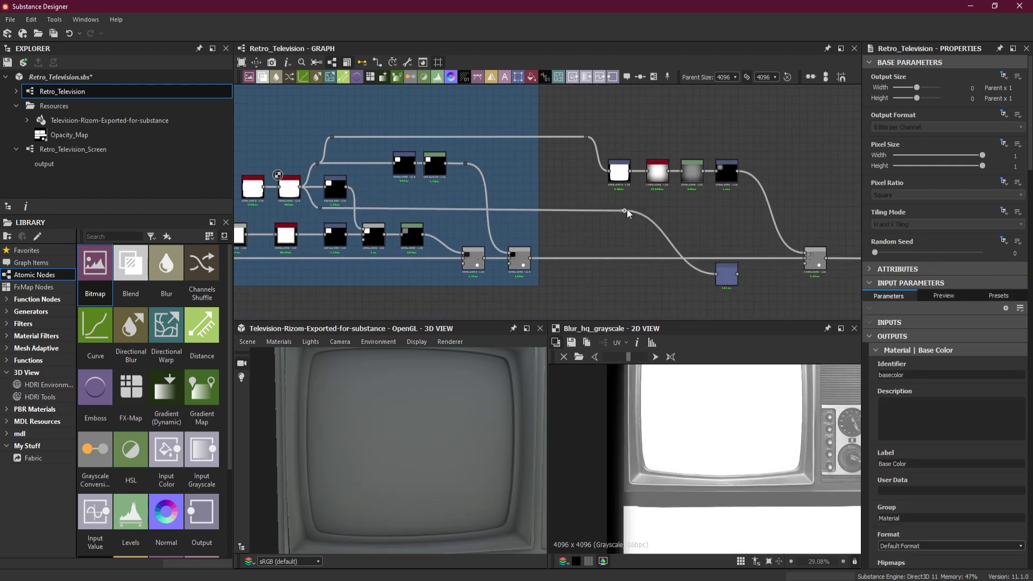
pyautogui.click(690, 280)
pyautogui.press('space')
pyautogui.write('blur hq')
pyautogui.press('Return')
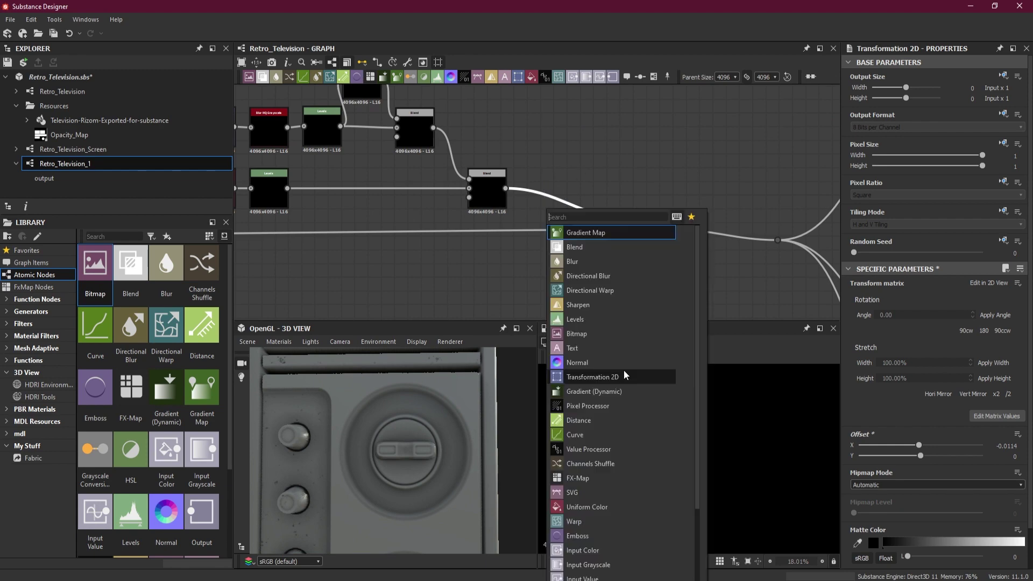
pyautogui.click(604, 308)
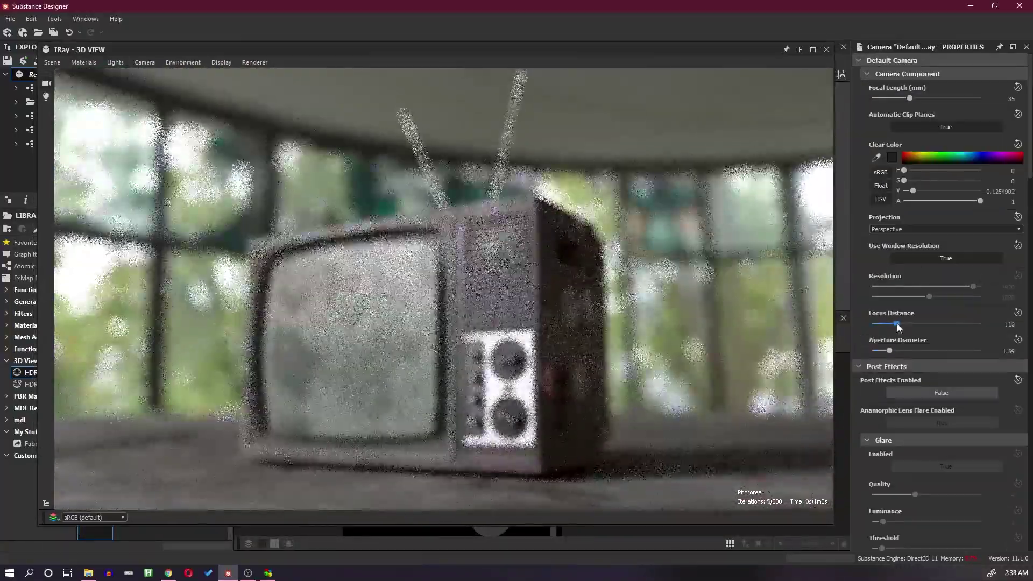
# Set the Iray camera Focus Distance to 219.87 and Aperture Diameter to 8.93
pyautogui.moveTo(894, 323); pyautogui.dragTo(920, 323)
pyautogui.moveTo(873, 350); pyautogui.dragTo(925, 351)
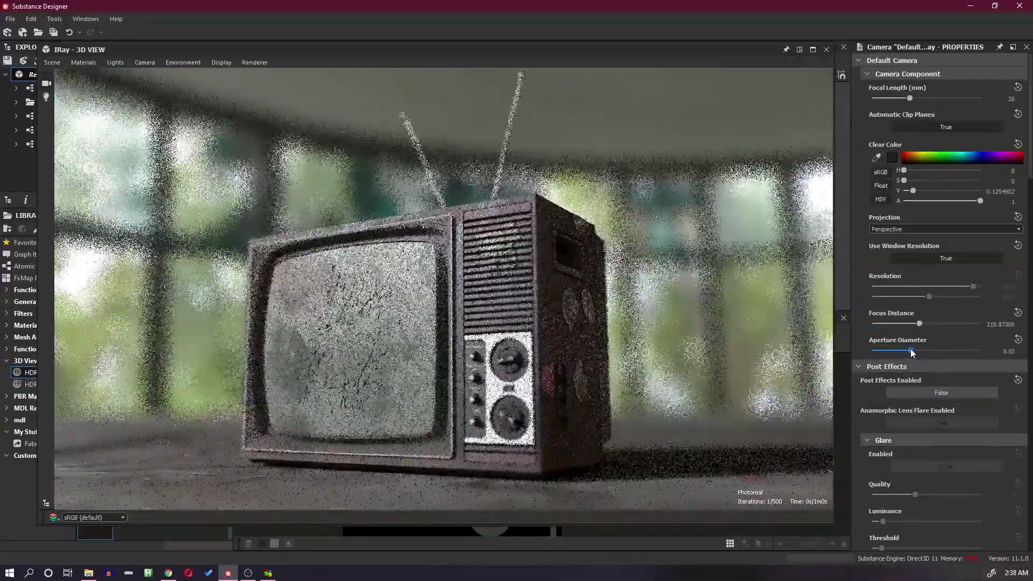